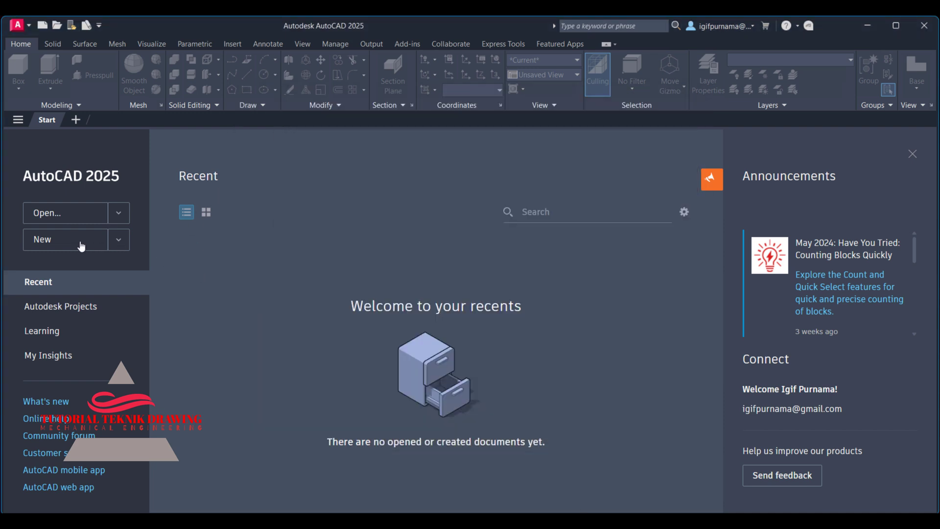
- Create a new blank drawing, Drawing1.dwg, from the AutoCAD Start page
click(81, 246)
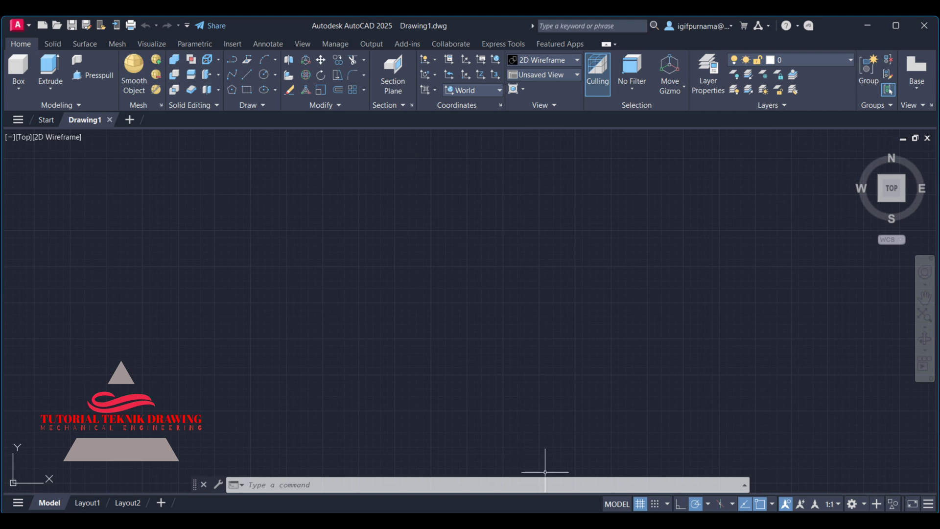
key(alt+Tab)
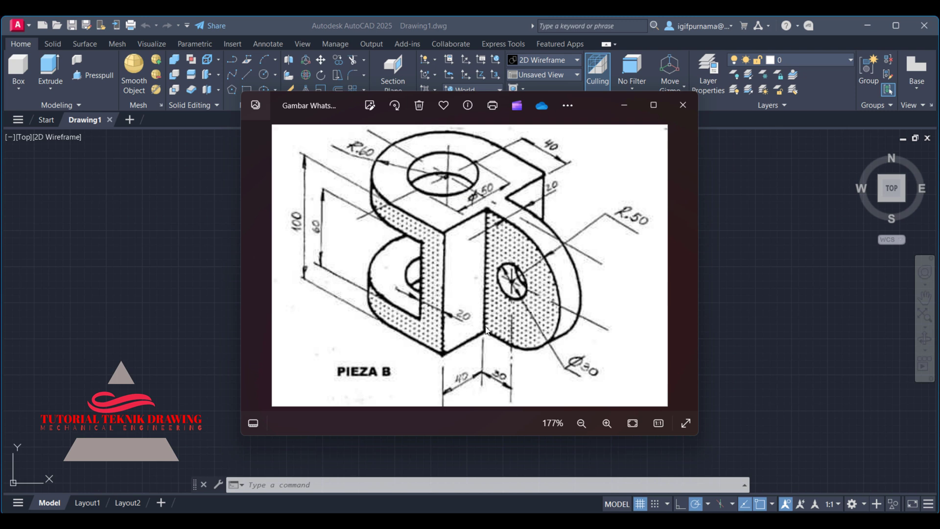
scroll(435, 140, up, 1)
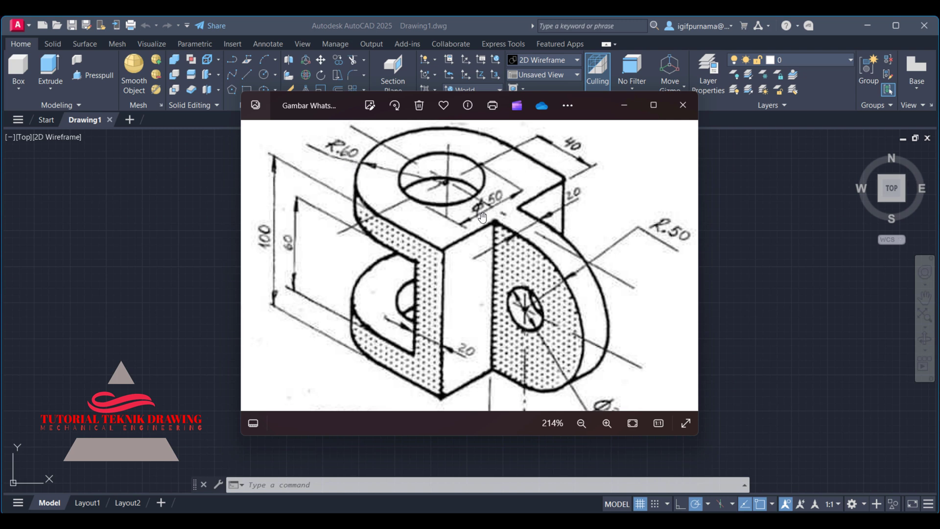
click(216, 201)
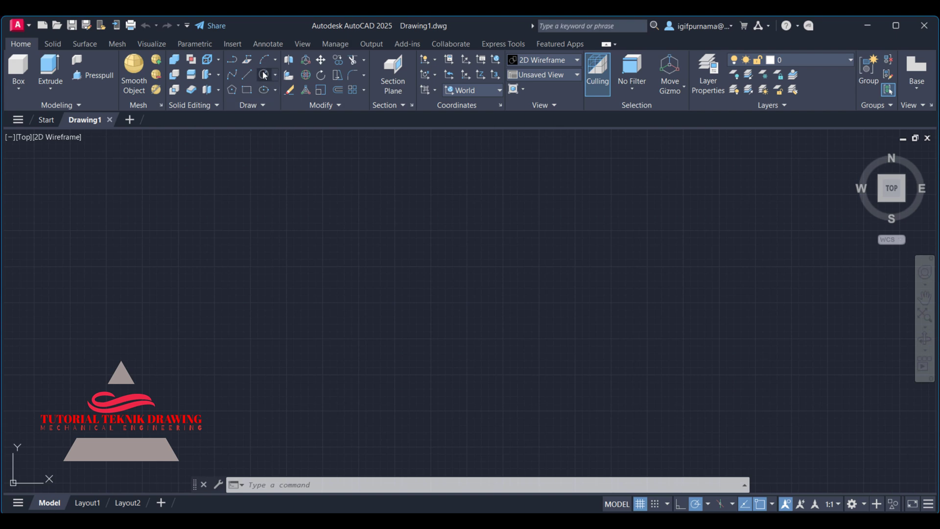
- Draw a circle of radius 60 and zoom to fit it in view
click(264, 74)
click(426, 254)
text(60)
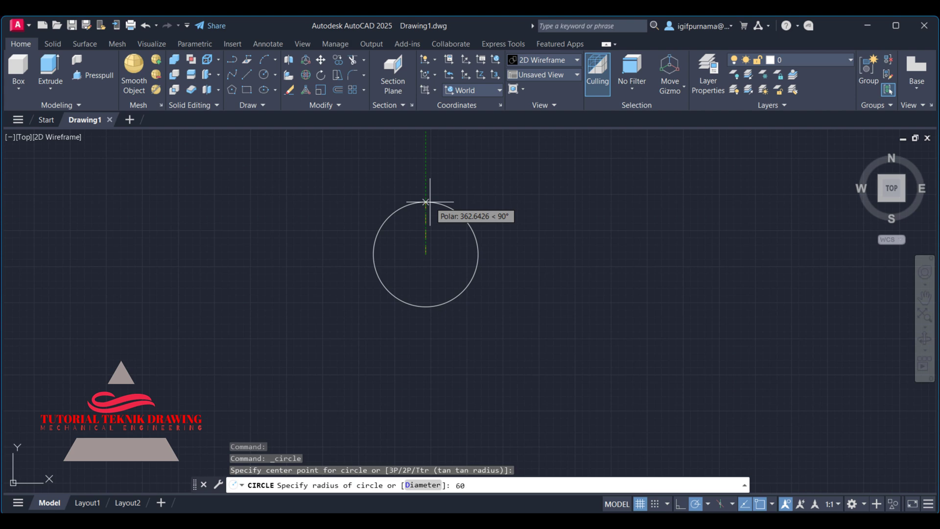
key(Return)
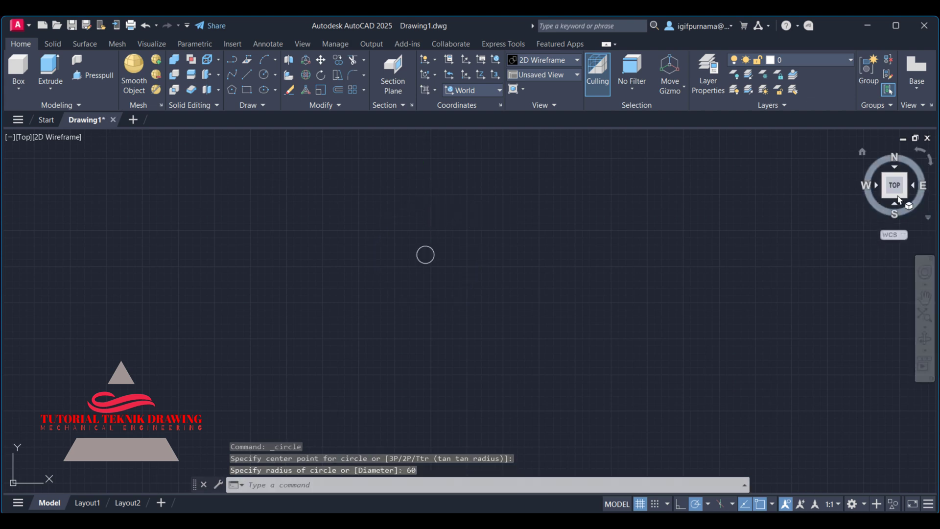
middle_click(471, 226)
middle_click(472, 226)
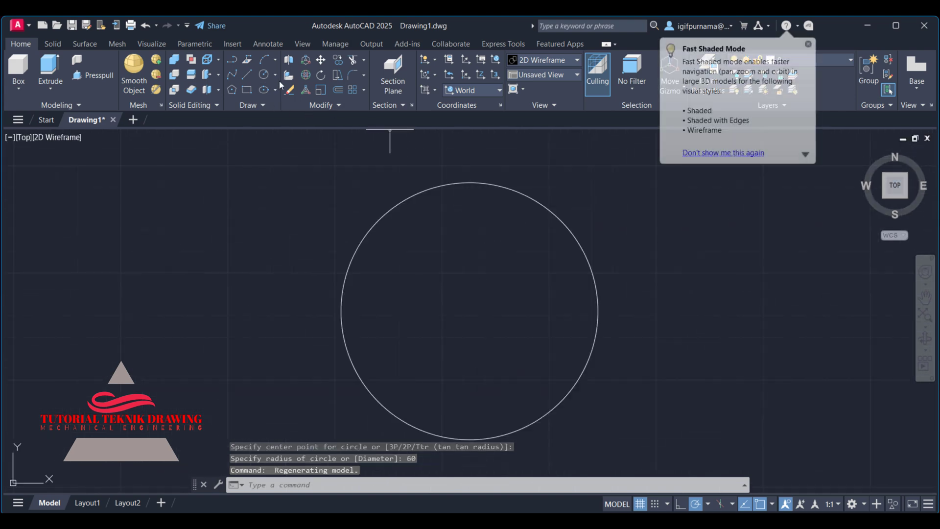
- Add a concentric circle of radius 50/2 at the same centre, then recheck the reference sketch
click(264, 74)
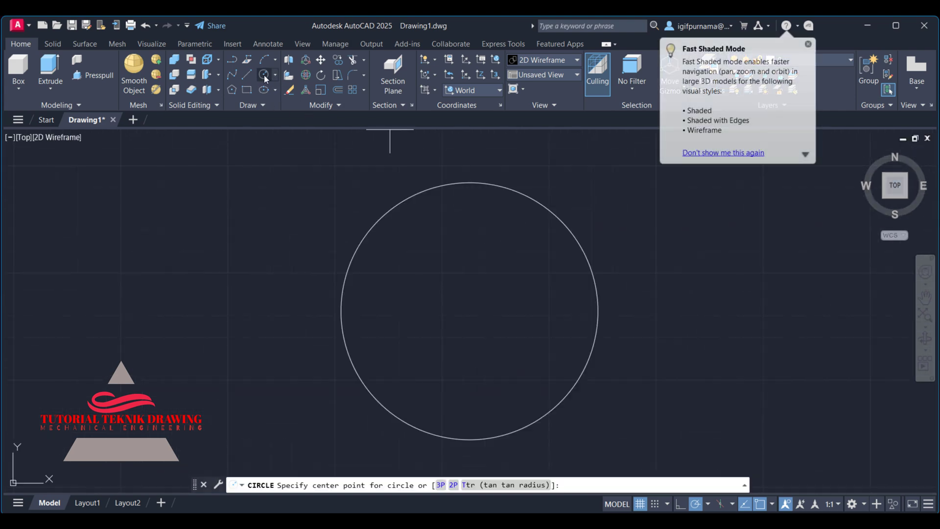
click(470, 310)
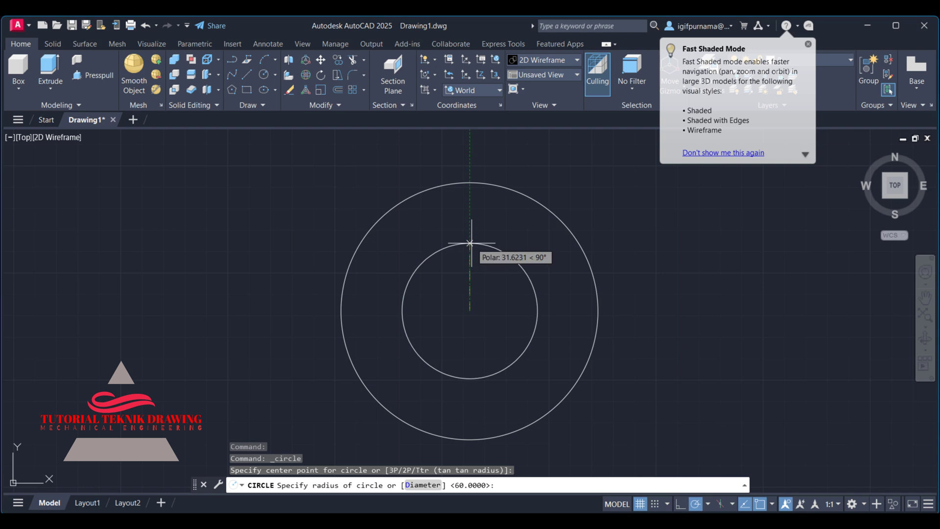
text(50/)
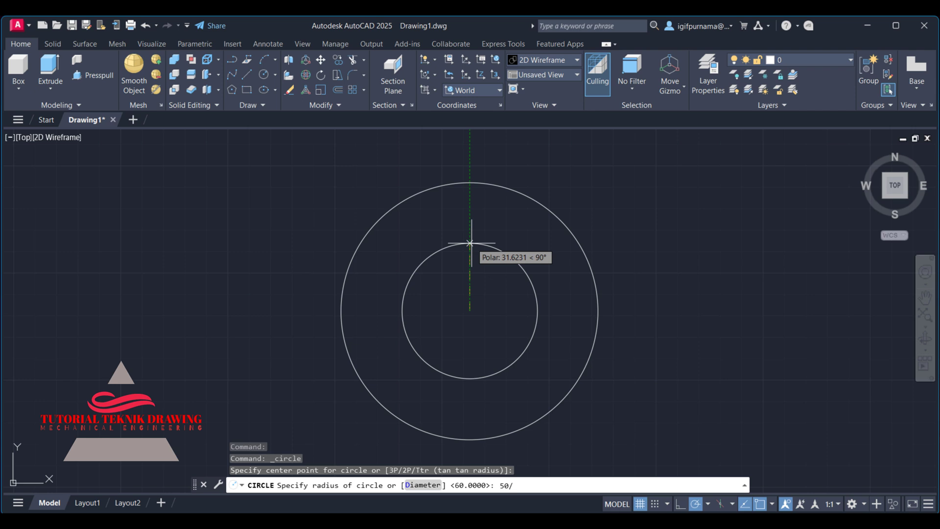
text(2)
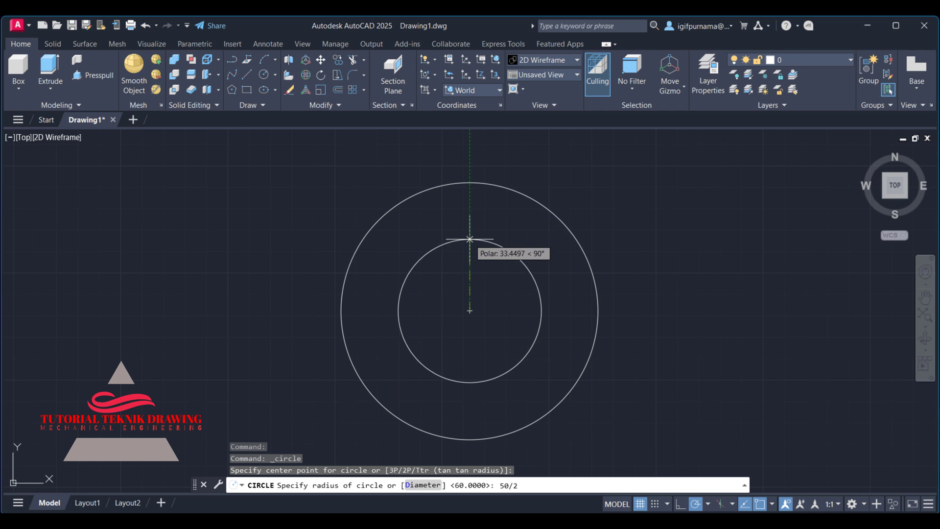
key(Return)
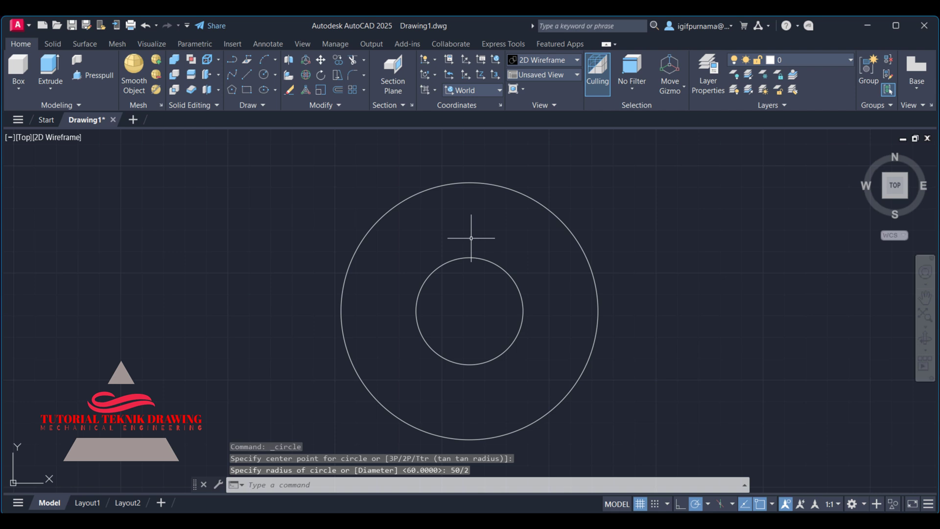
click(248, 73)
key(alt+Tab)
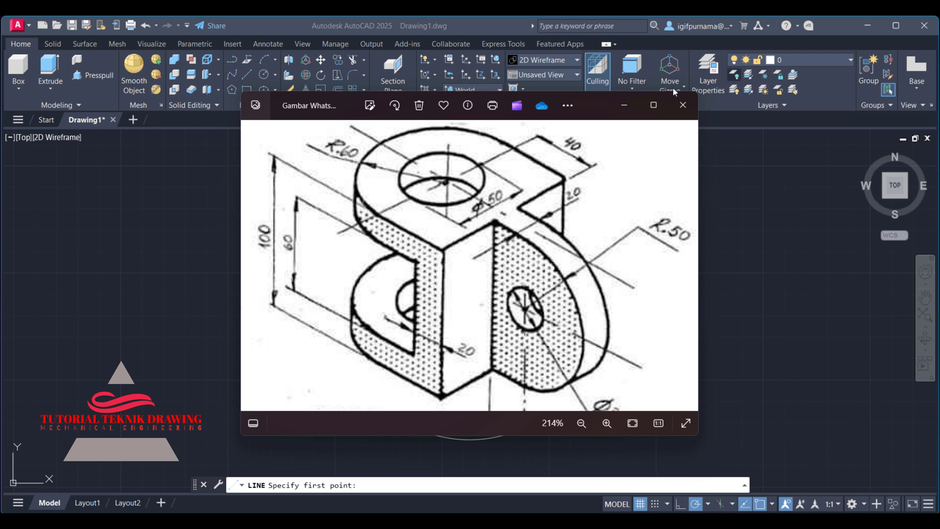
- Draw a 40-unit right side, a flat base and a left side between the circle's quadrants
click(623, 105)
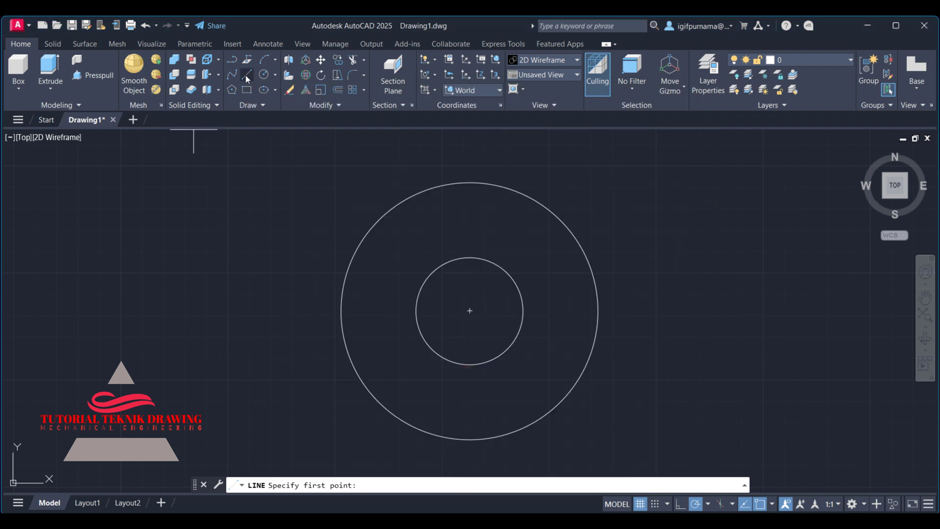
click(247, 75)
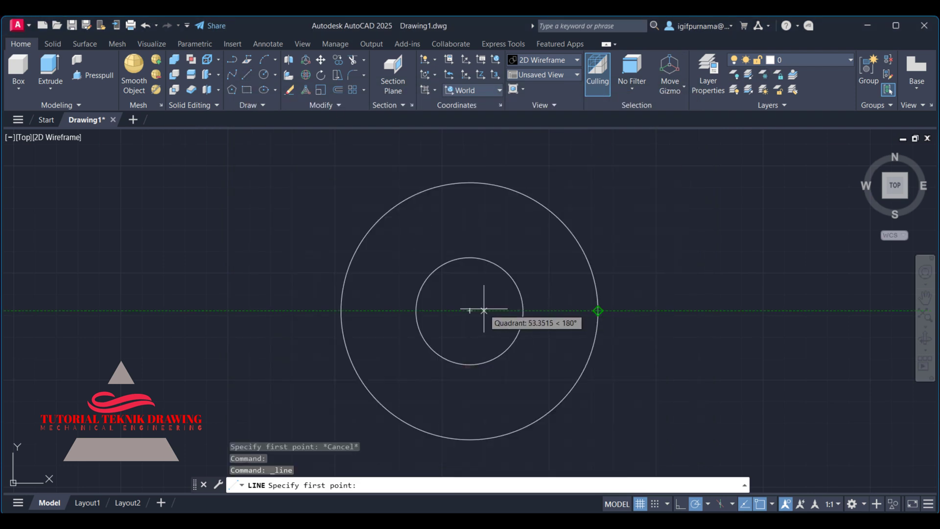
click(598, 311)
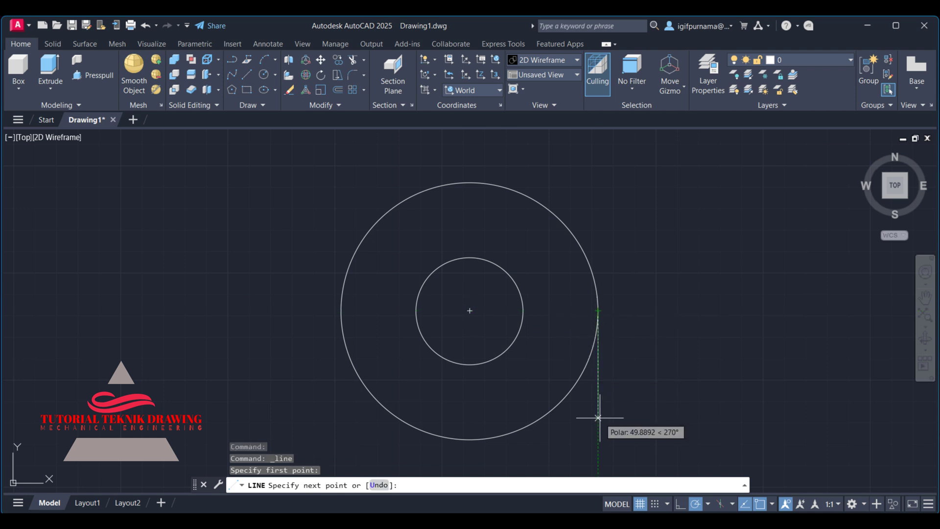
text(40)
key(Return)
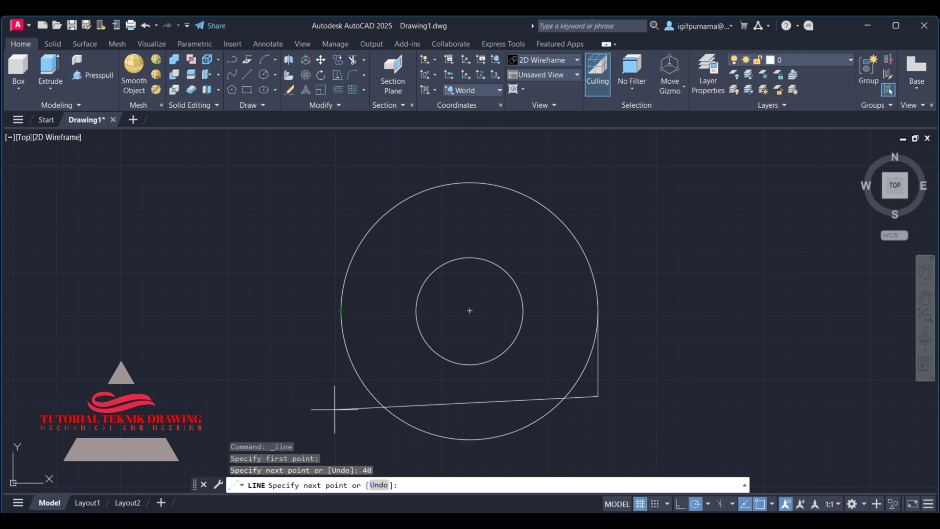
click(340, 396)
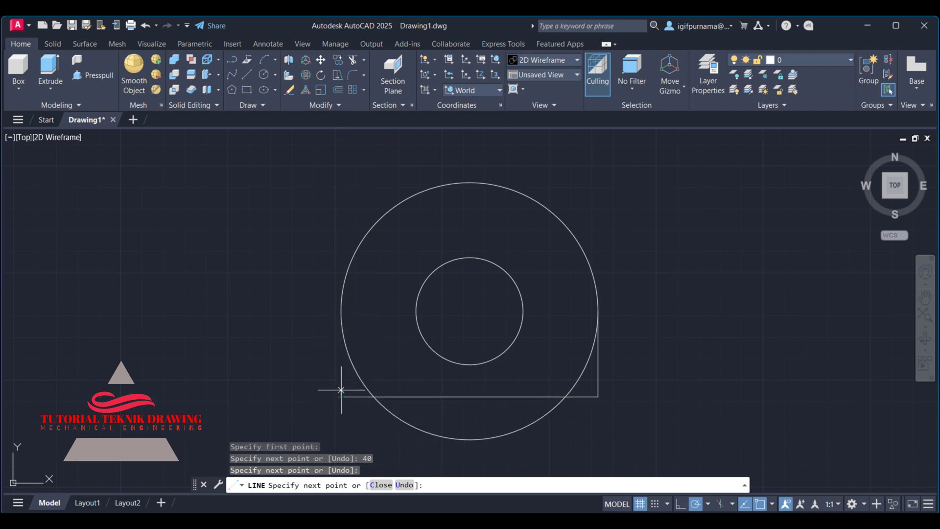
click(342, 311)
right_click(342, 311)
click(352, 318)
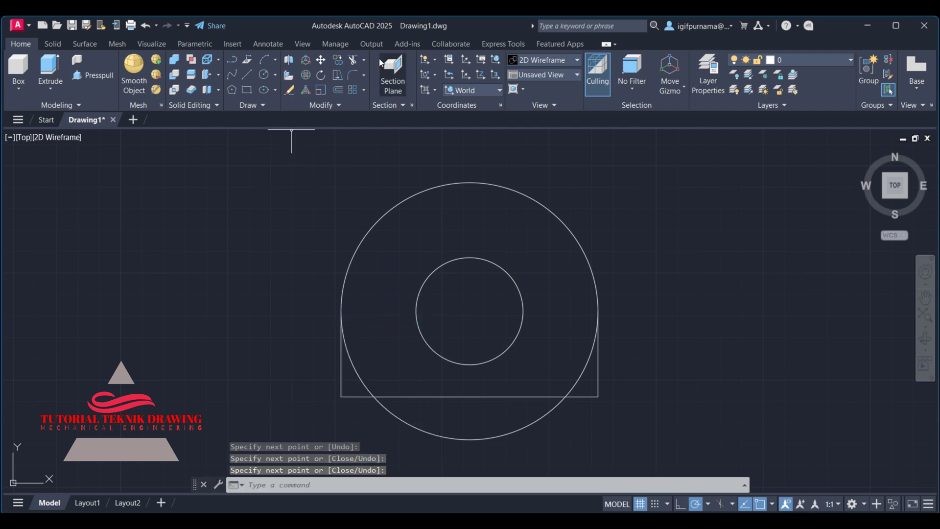
- Trim away the lower arcs of the radius-60 circle below the base
click(353, 61)
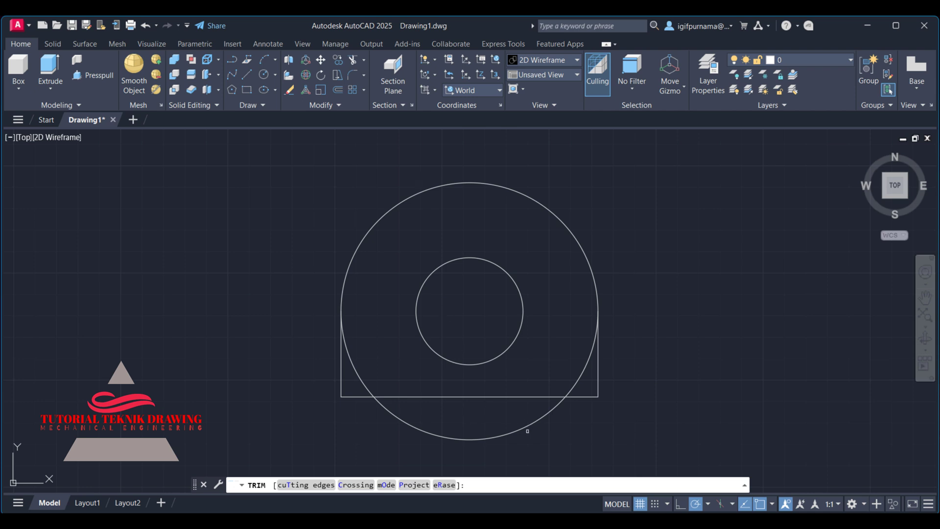
drag(527, 431, 516, 420)
click(354, 363)
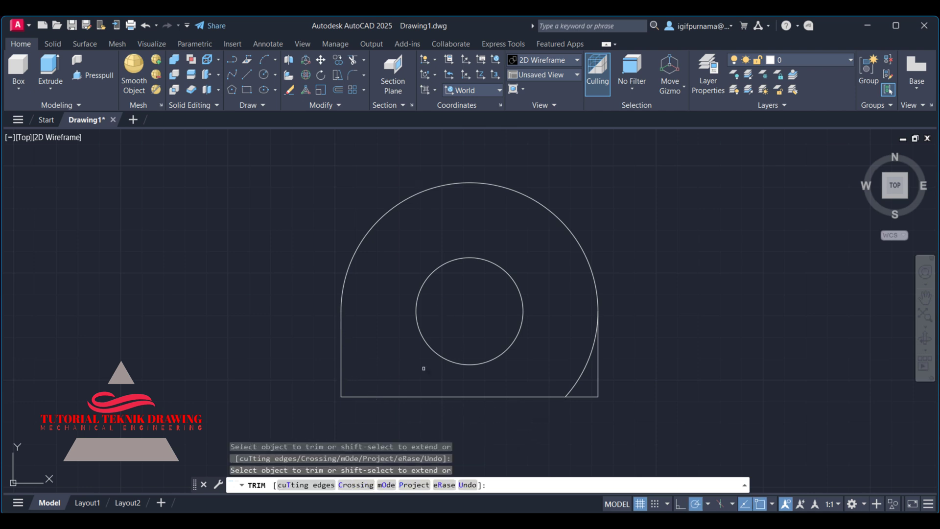
click(580, 377)
right_click(622, 248)
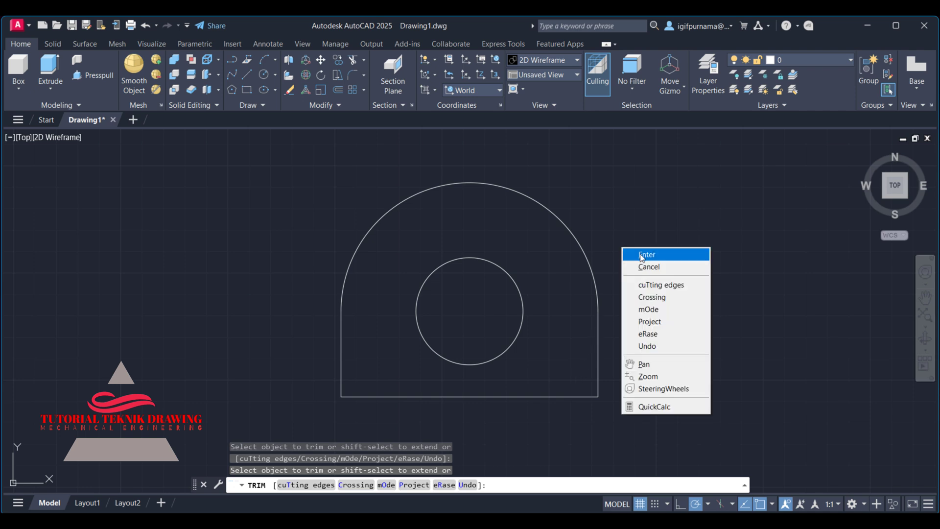
click(641, 255)
- Add an R60 radius dimension to the large arc and a Ø50 diameter dimension to the hole
click(272, 46)
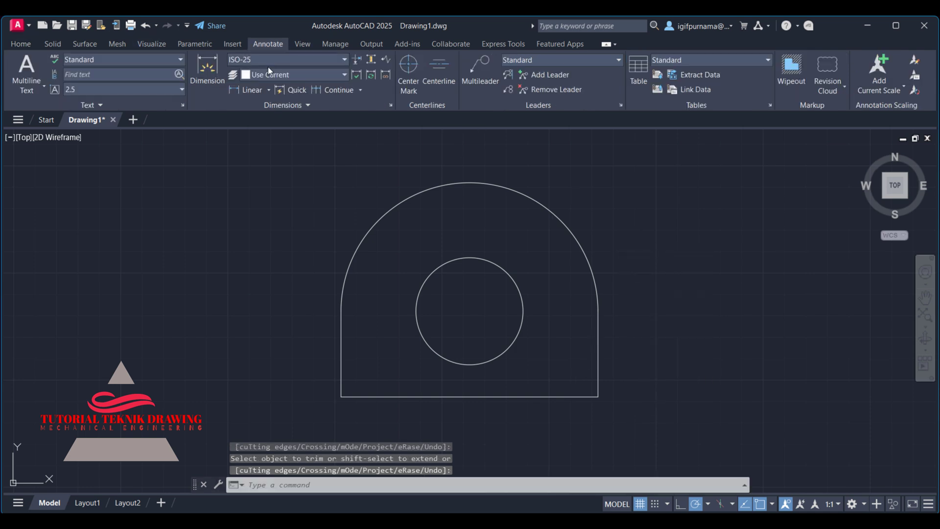
click(268, 90)
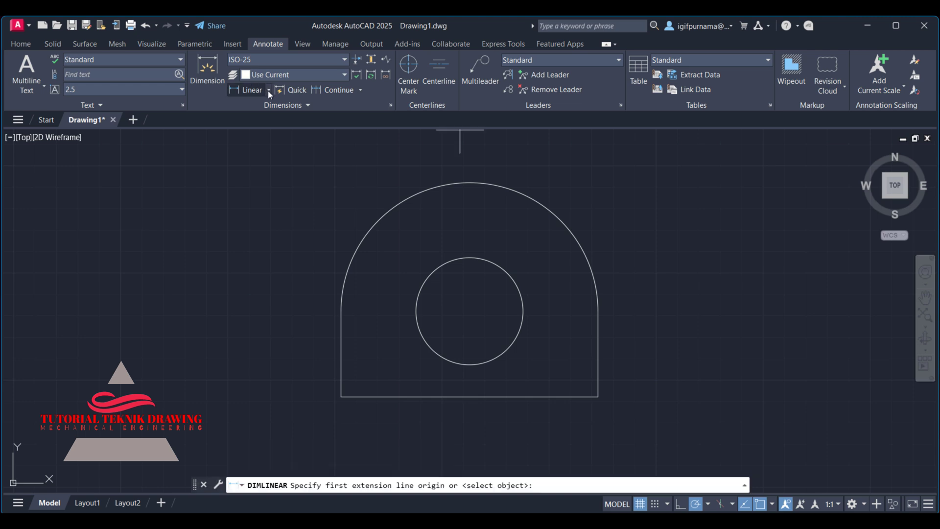
click(266, 89)
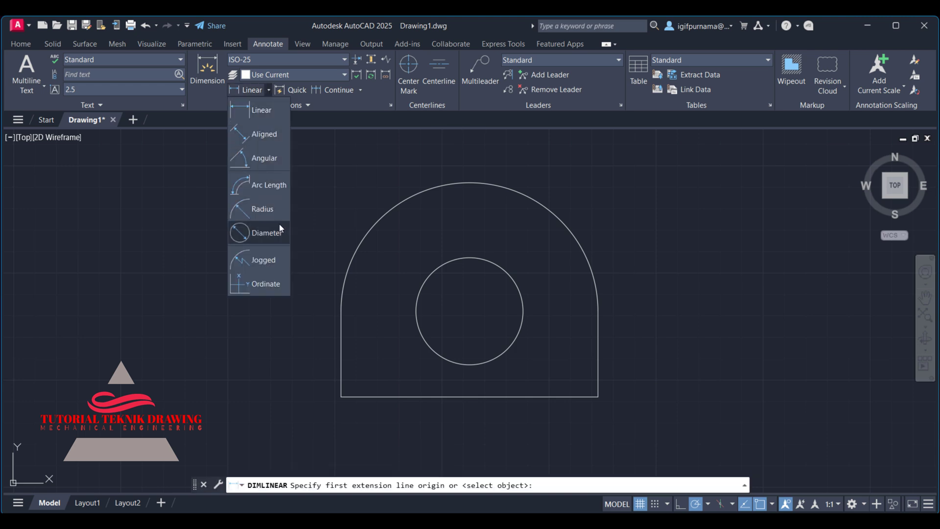
click(262, 209)
click(405, 199)
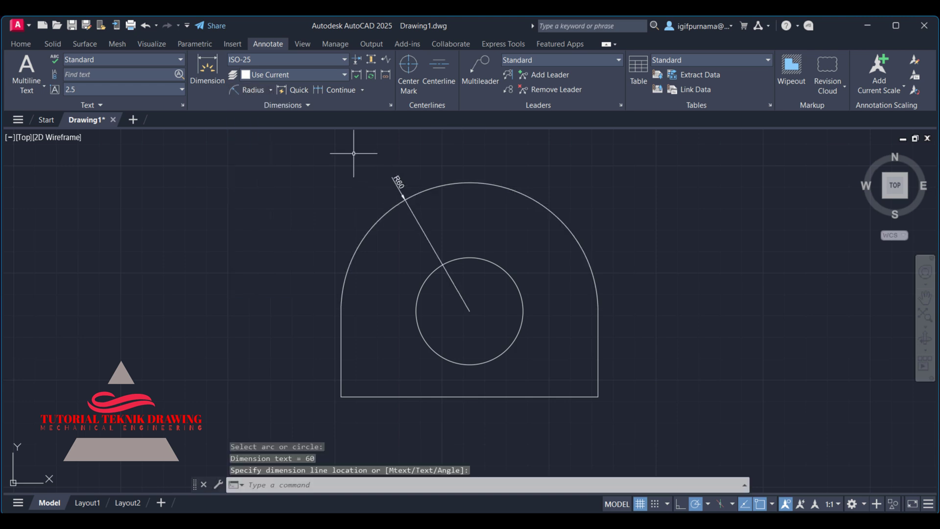
click(271, 90)
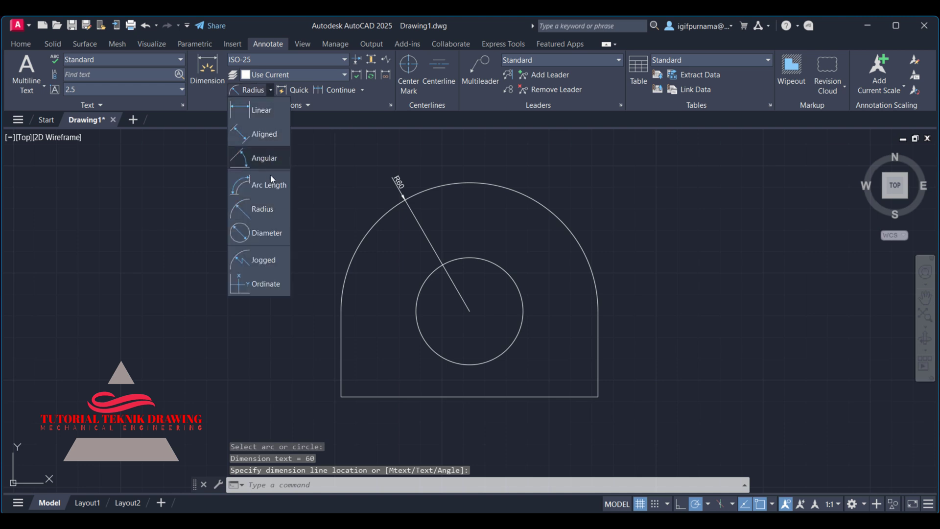
click(266, 233)
click(427, 278)
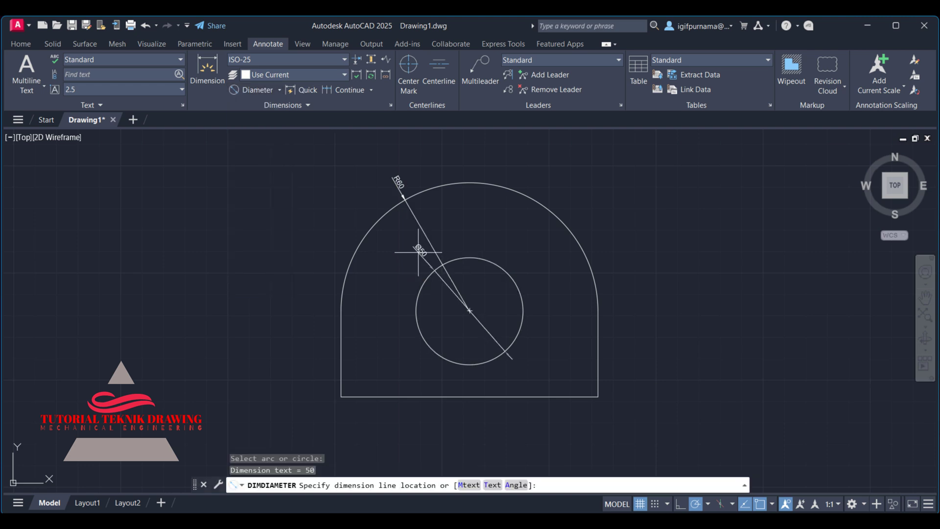
click(399, 265)
- Dimension the right straight side as 40 and bring the drawing back in front
click(206, 79)
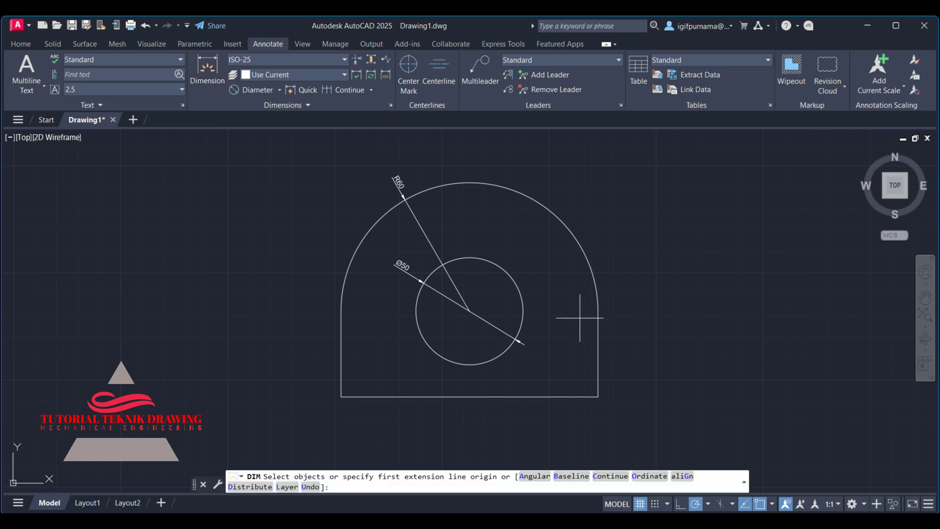
click(598, 337)
click(636, 355)
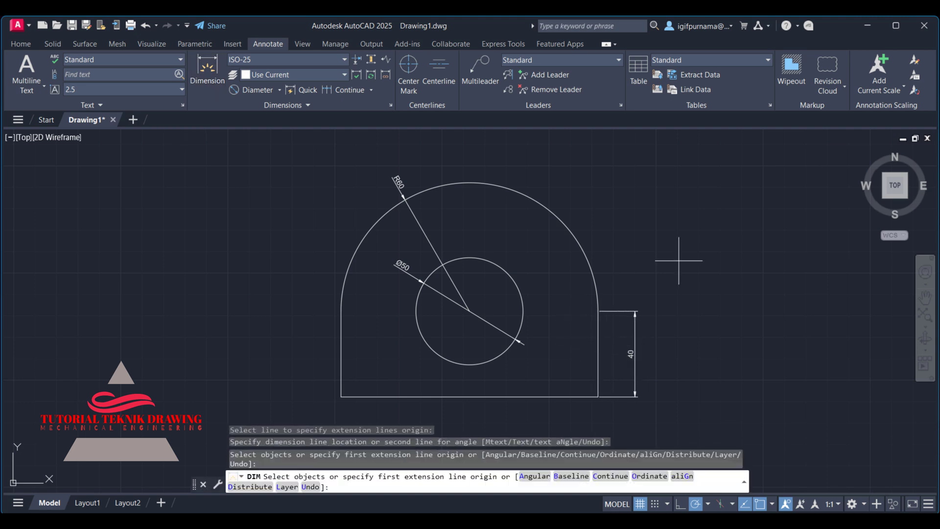
right_click(648, 214)
click(666, 218)
middle_drag(575, 321, 616, 250)
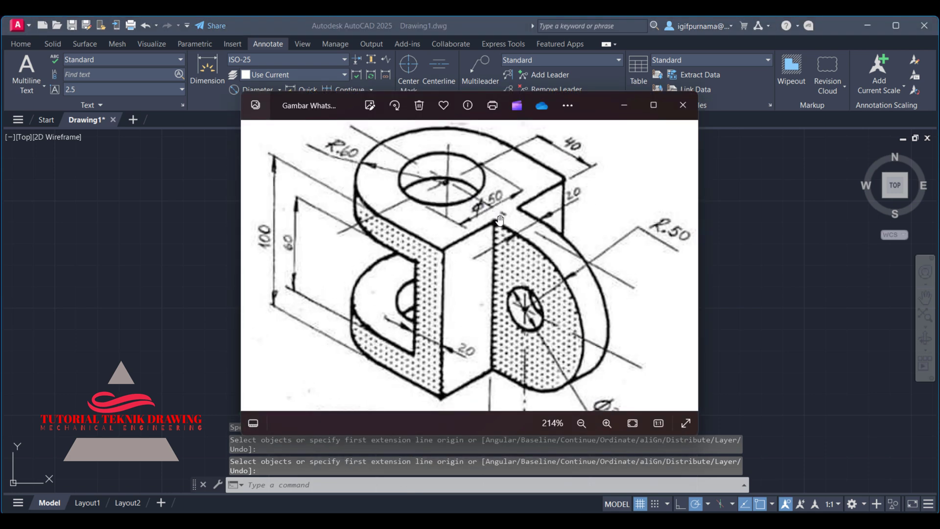
click(745, 228)
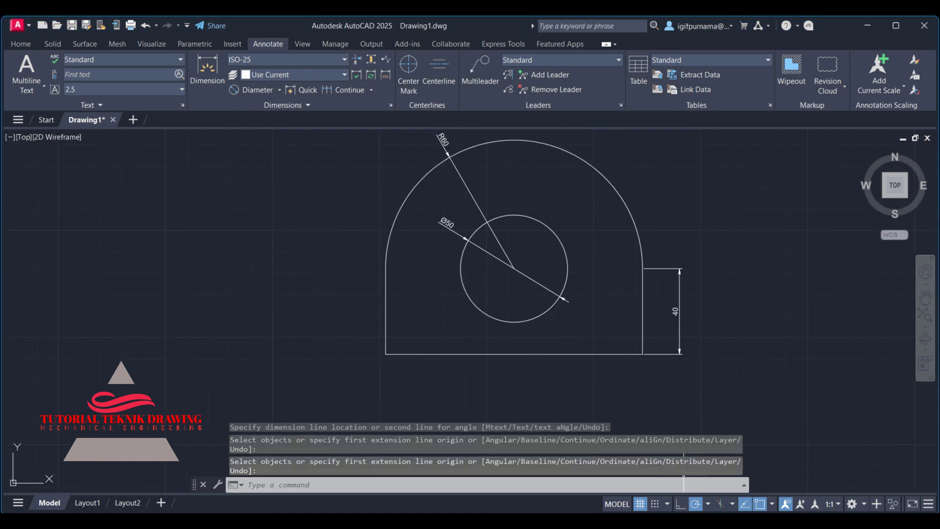
- Re-examine the whole PIEZA B reference photo, zoomed out, then return to the drawing
key(alt+Tab)
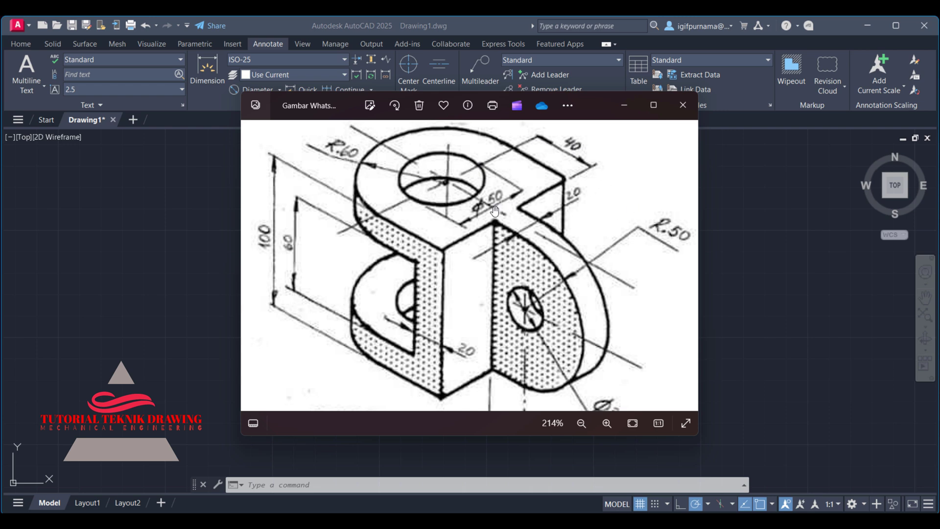
click(742, 247)
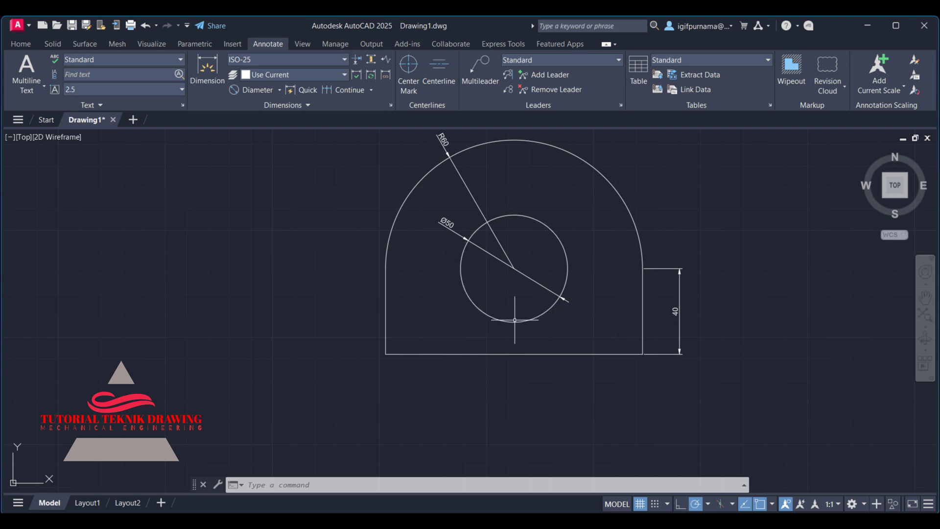
key(alt+Tab)
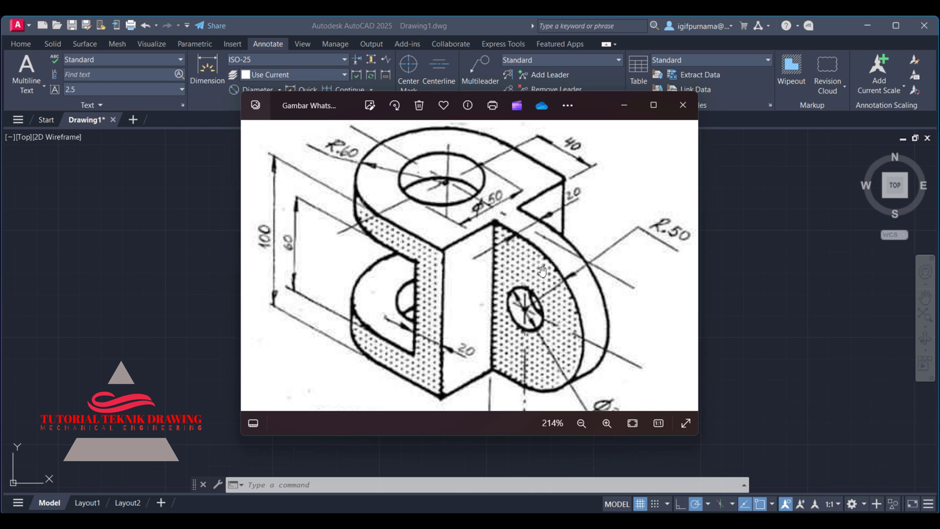
scroll(561, 334, down, 1)
scroll(535, 257, down, 1)
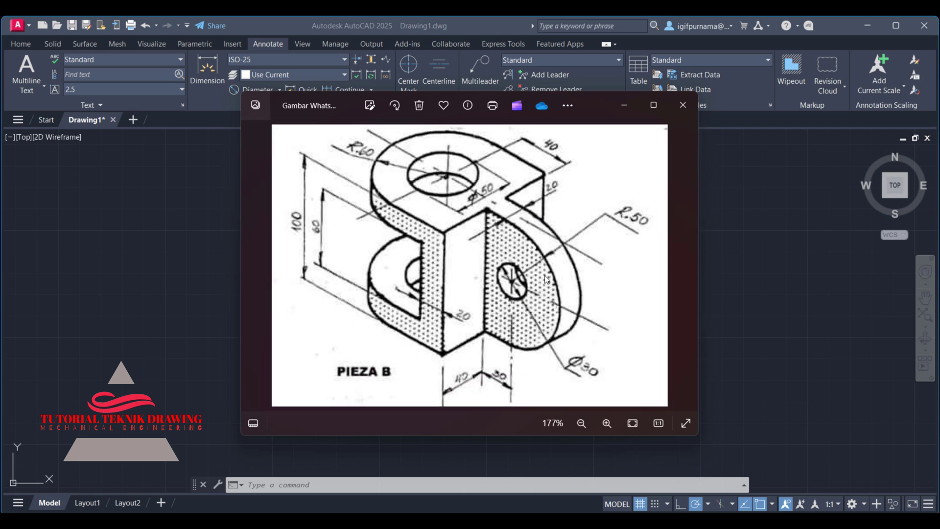
click(753, 266)
- Draw a radius-50 circle to the right of the first profile
click(19, 44)
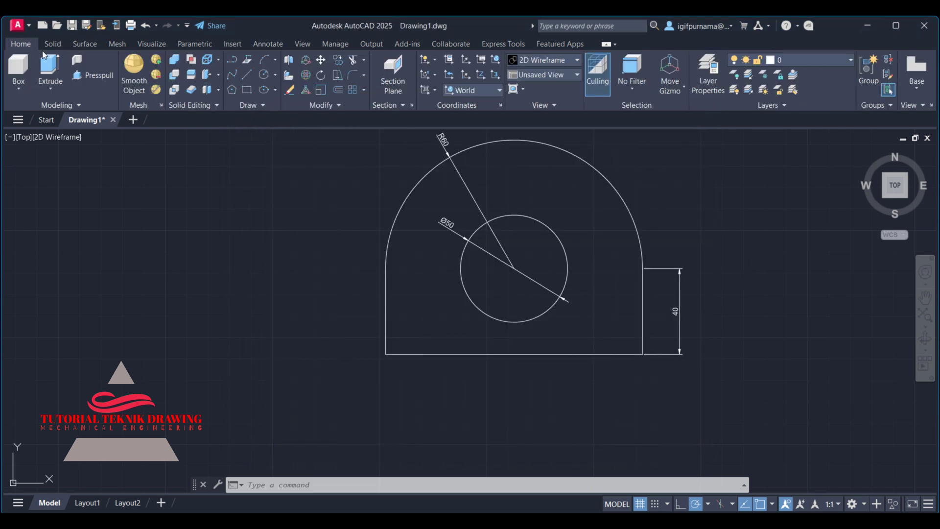
click(266, 77)
middle_drag(545, 256, 321, 266)
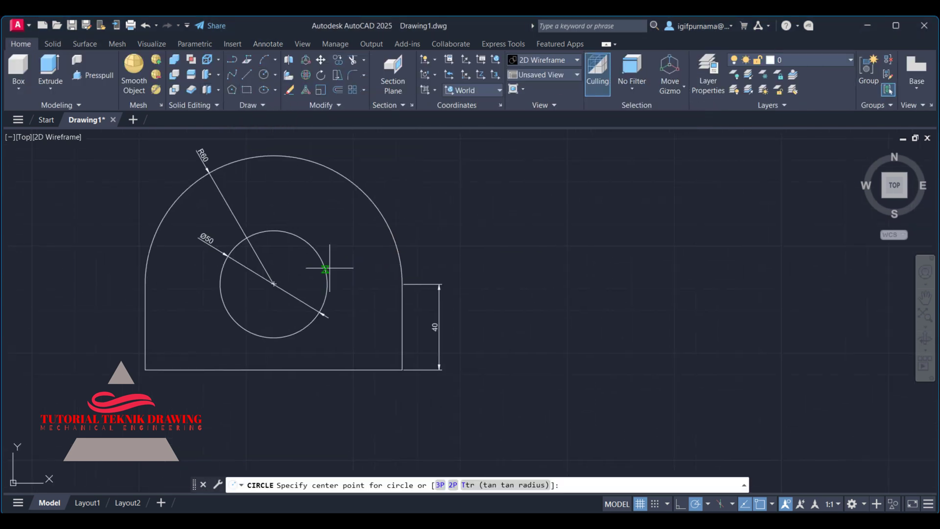
click(577, 273)
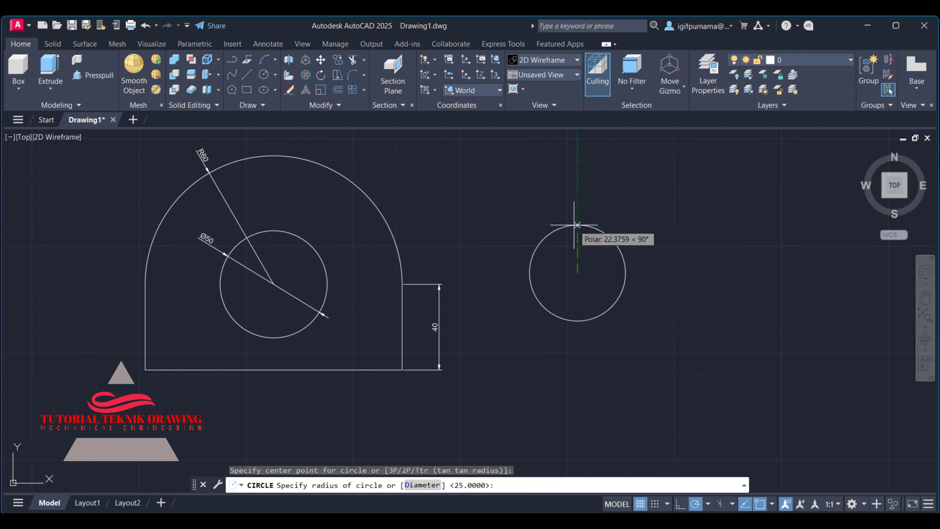
text(50)
key(Return)
text(c)
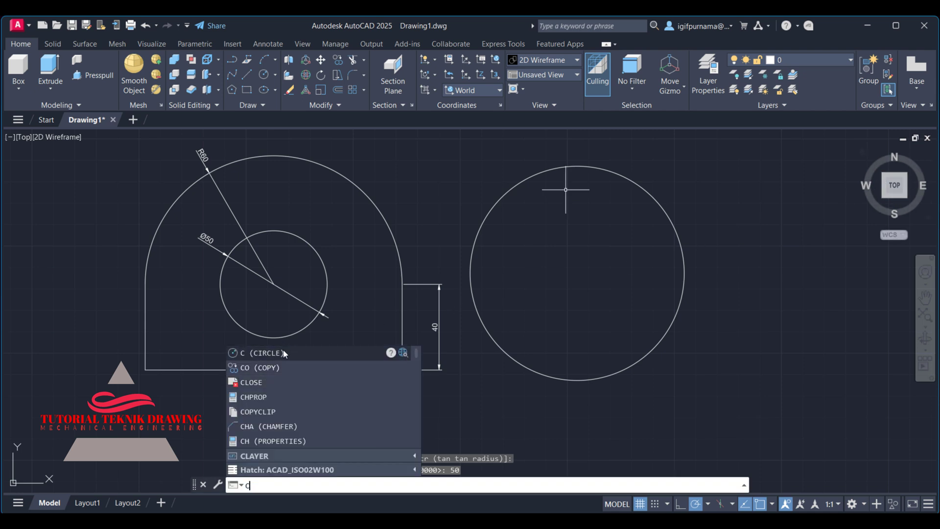
- Add a concentric hole circle of radius 30/2, checking the reference photo for its size
click(267, 353)
click(578, 272)
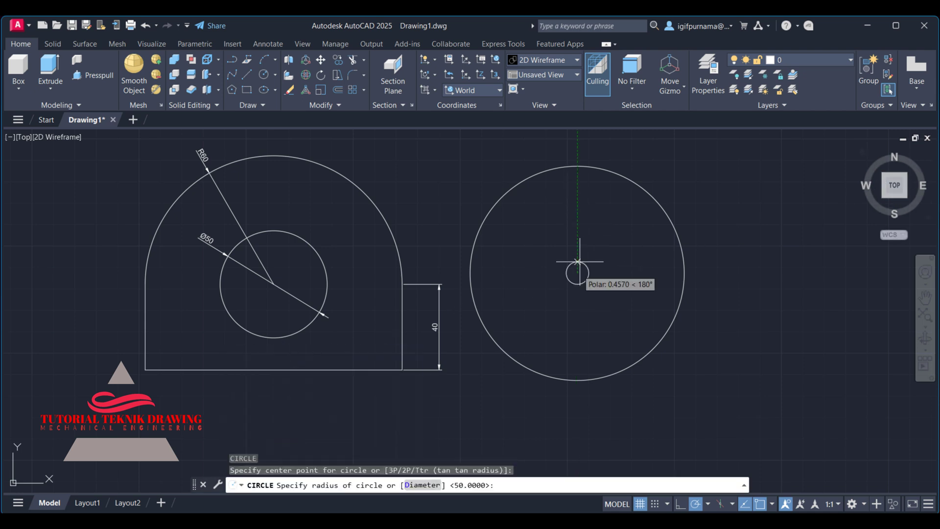
key(alt+Tab)
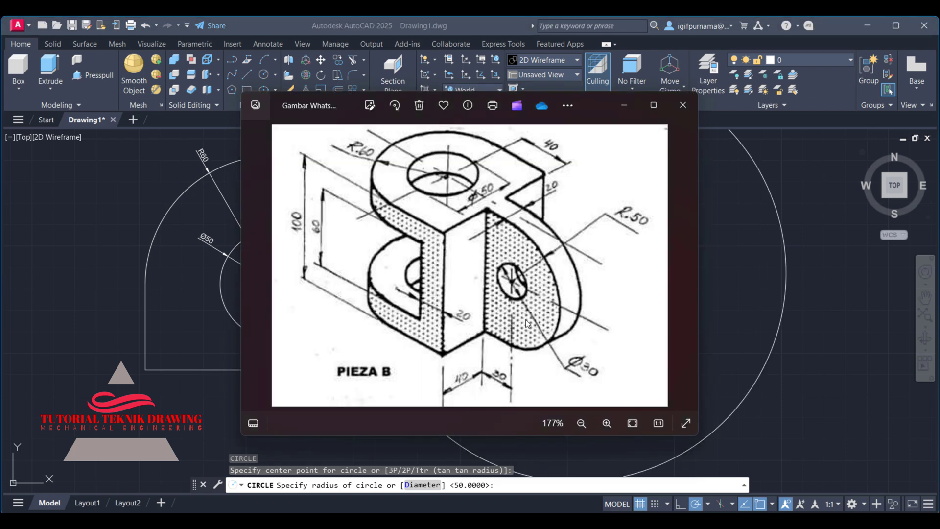
click(623, 104)
text(30/2)
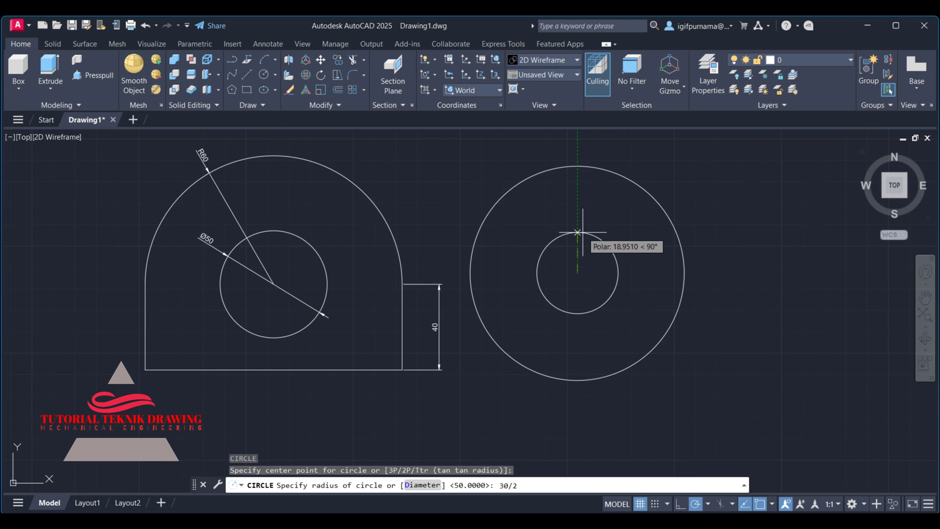
key(Return)
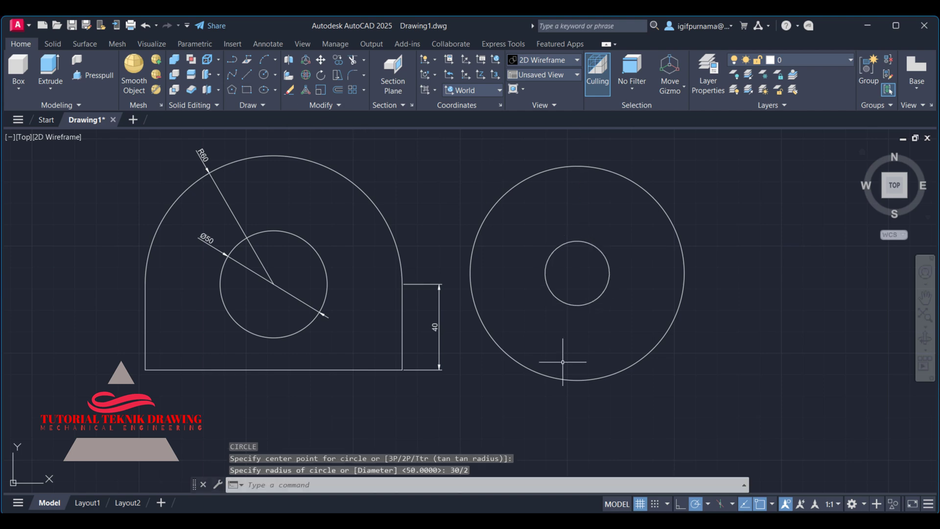
click(593, 468)
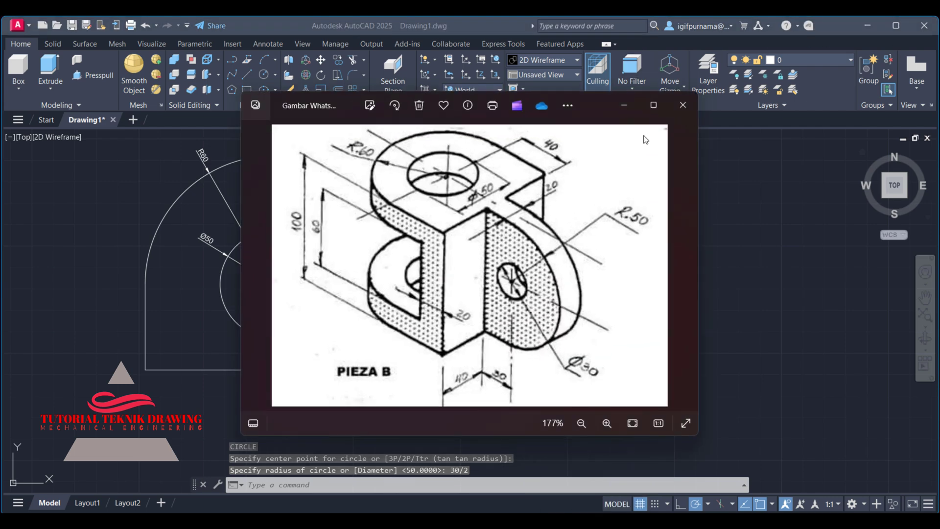
click(714, 200)
text(l)
key(Return)
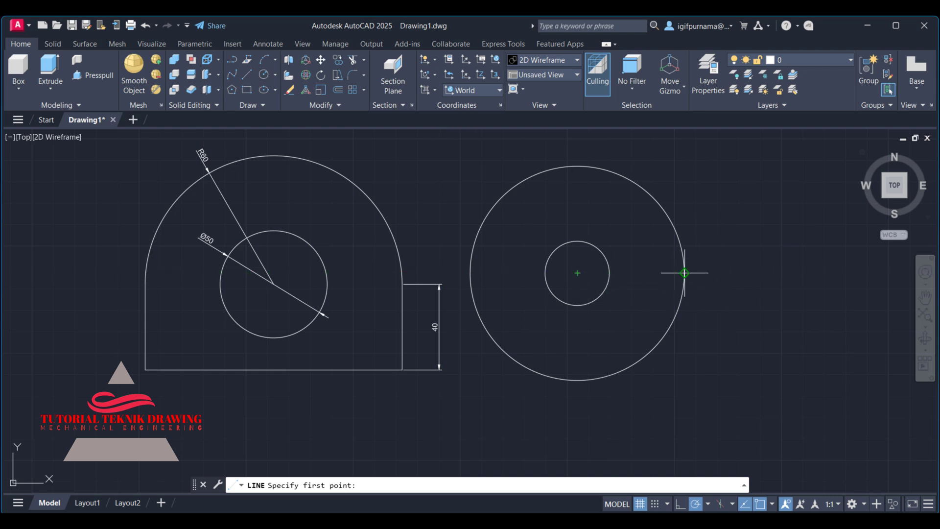
- Draw a 30-unit right side and a flat base across to the circle's left side
click(684, 273)
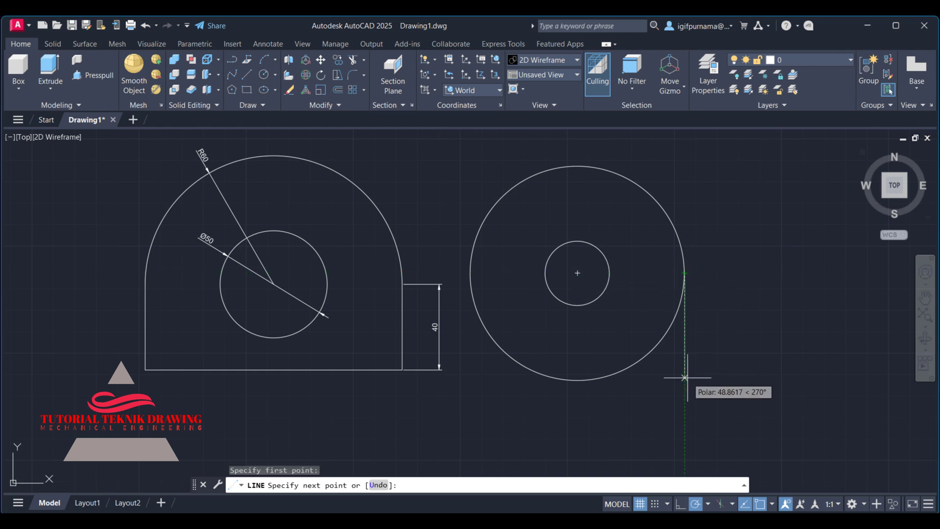
text(30)
key(Return)
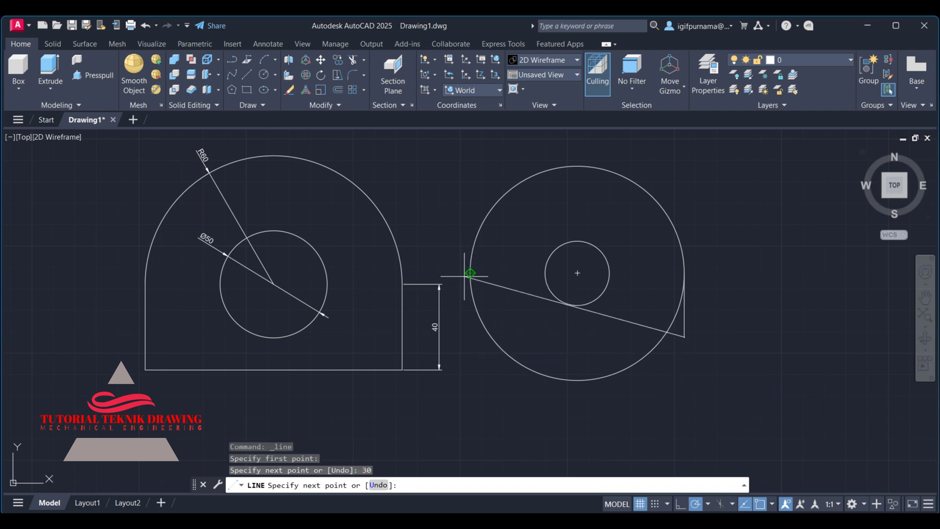
click(470, 337)
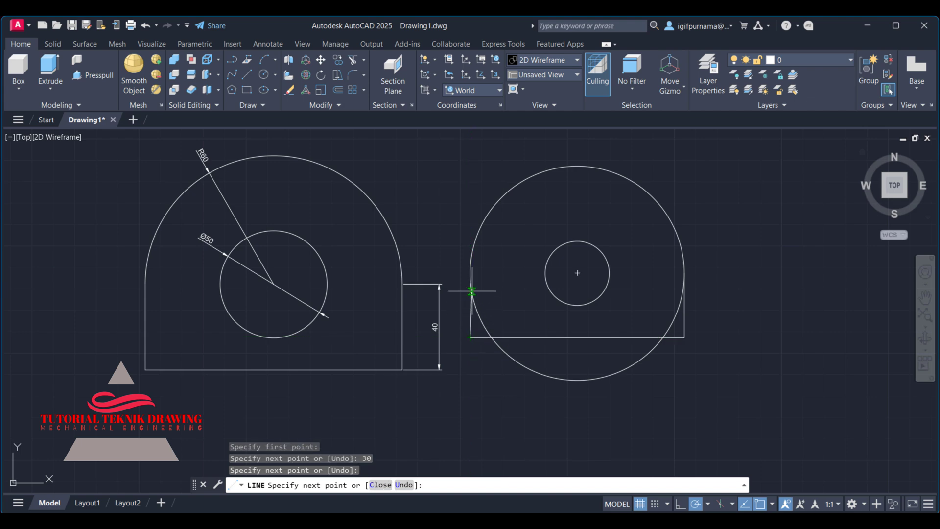
right_click(470, 273)
click(482, 279)
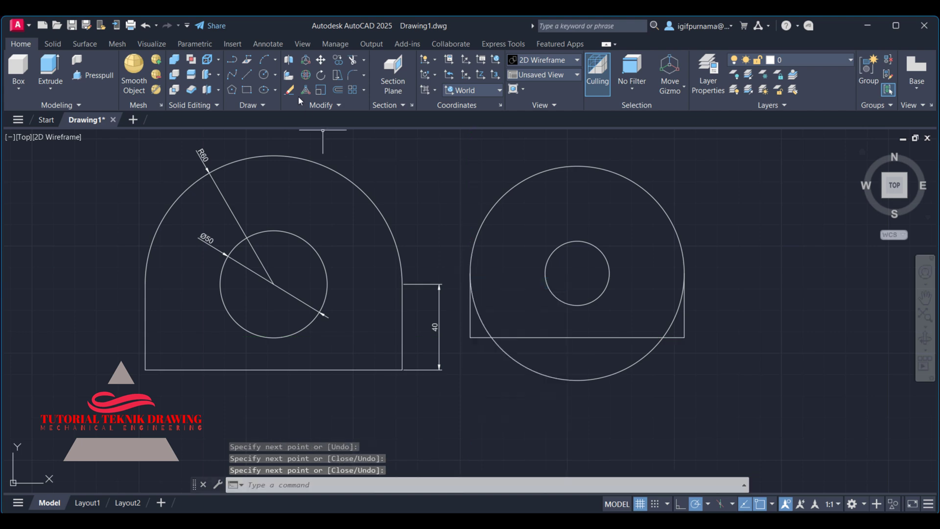
- Trim away the lower arc pieces of the radius-50 circle
click(356, 59)
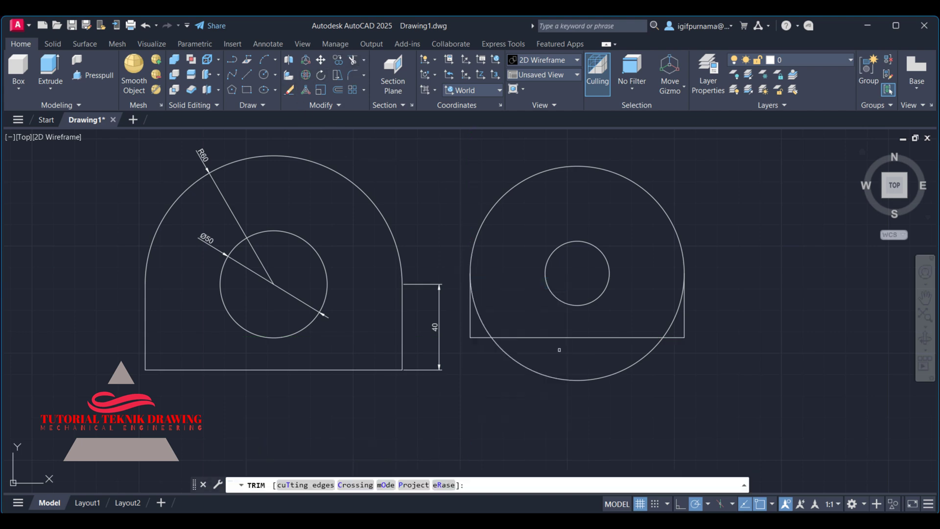
click(546, 375)
click(477, 320)
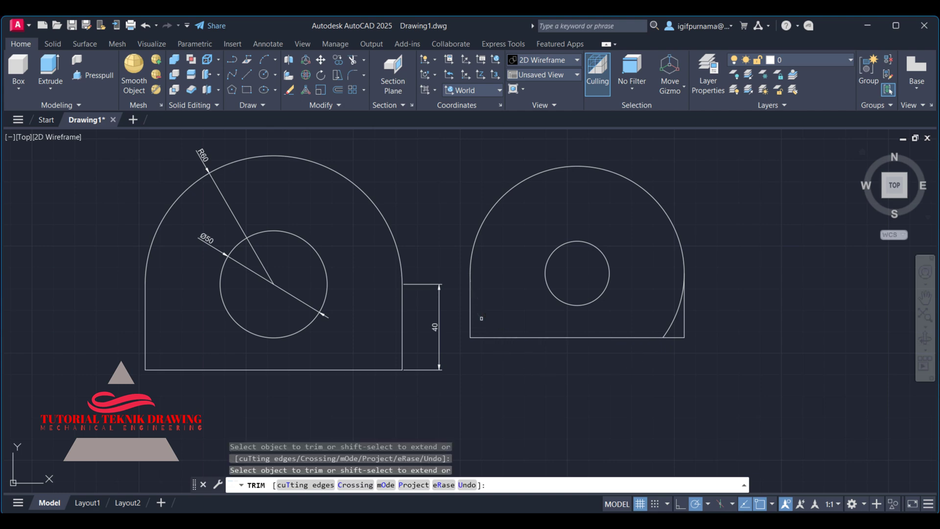
click(672, 320)
right_click(703, 256)
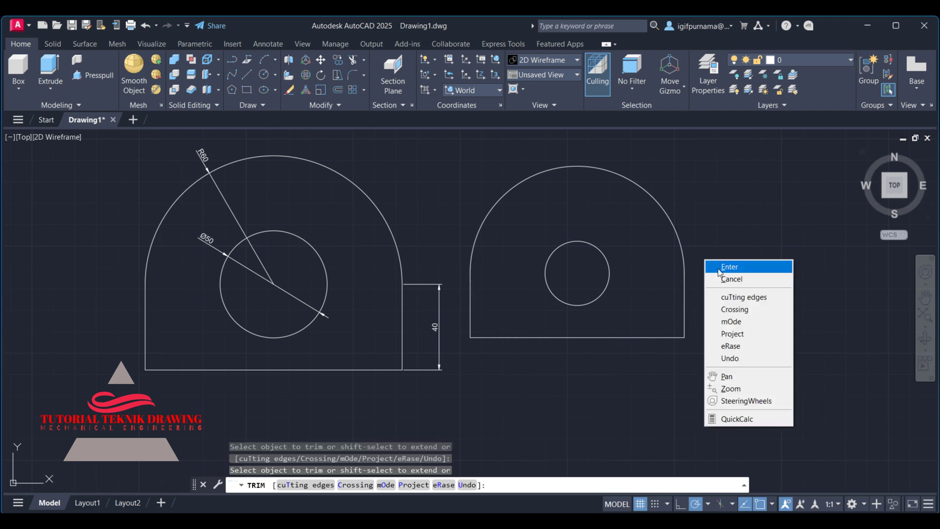
click(714, 260)
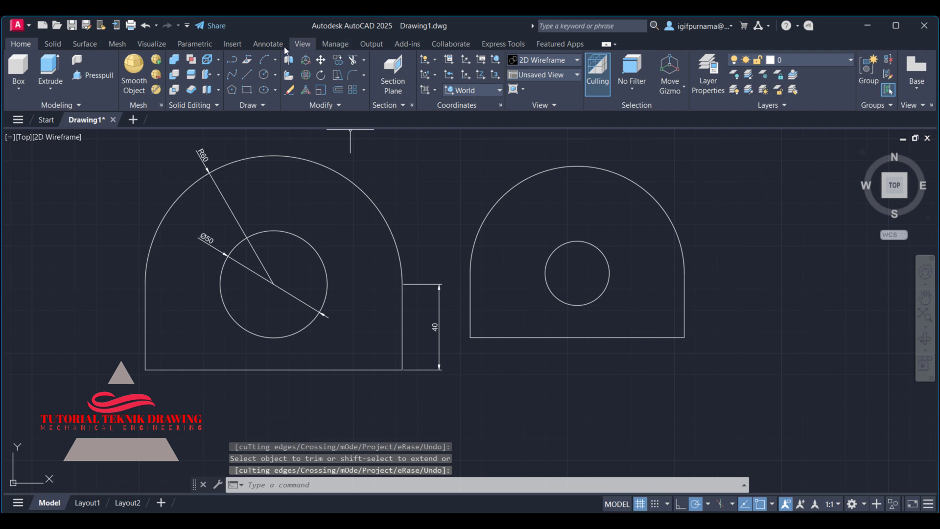
- Add a Ø30 dimension to the hole and an R50 dimension to the second profile's arc
click(267, 44)
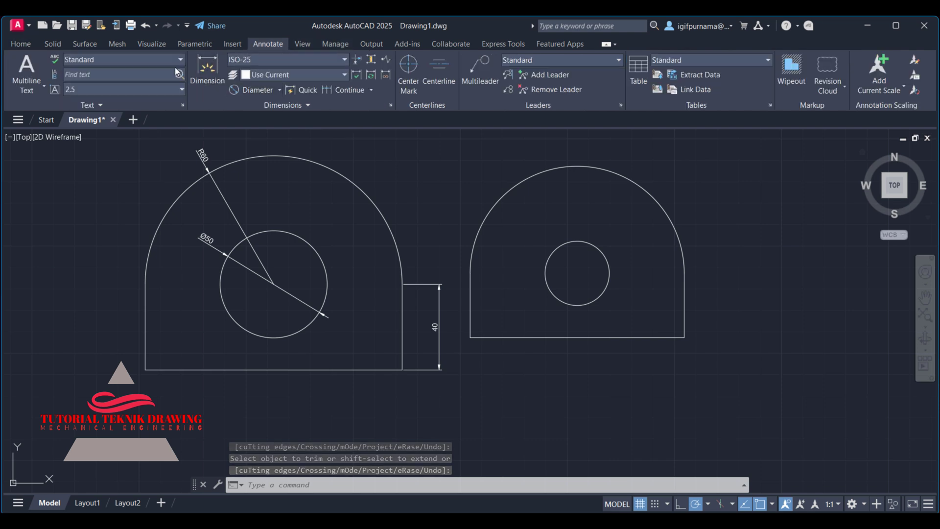
click(241, 90)
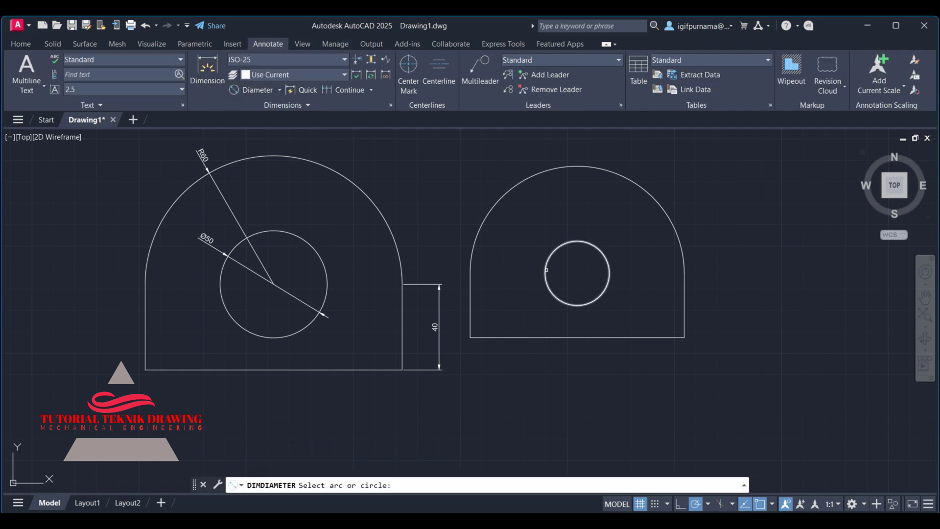
click(545, 278)
click(509, 286)
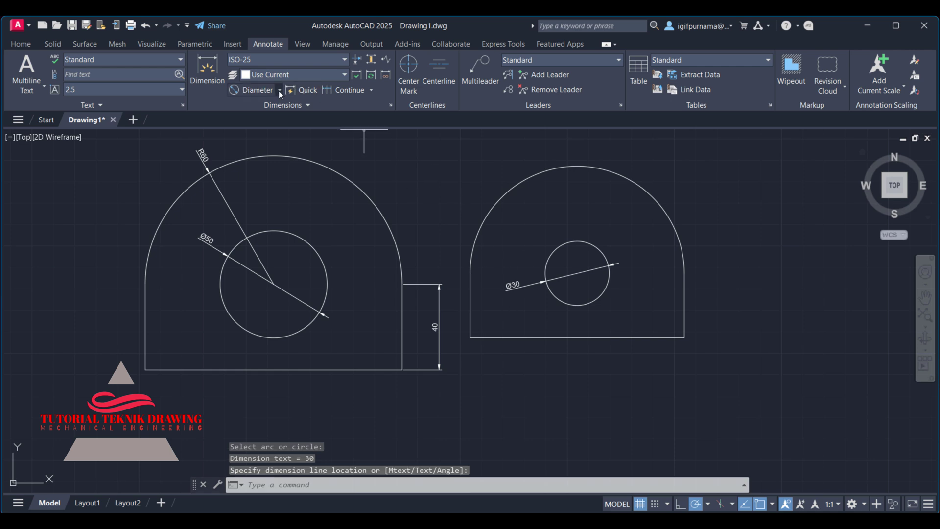
click(280, 90)
click(263, 209)
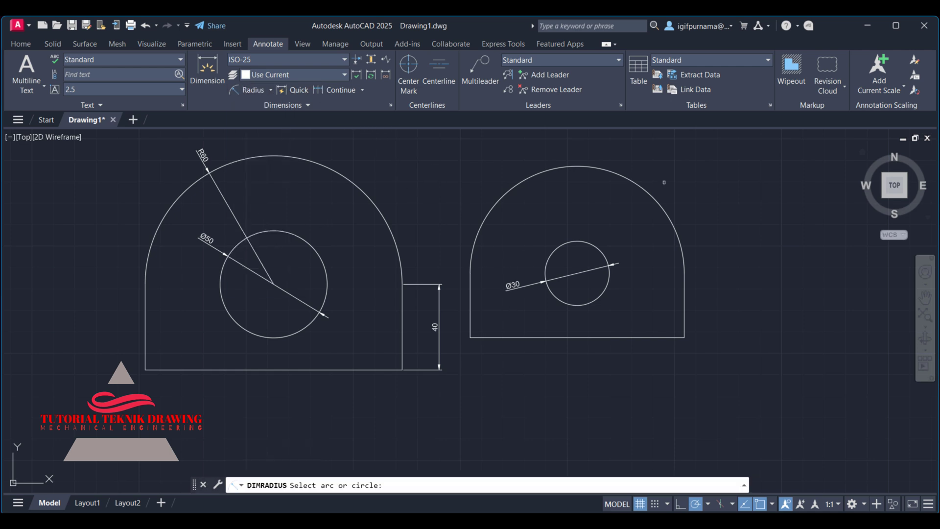
click(504, 189)
click(493, 171)
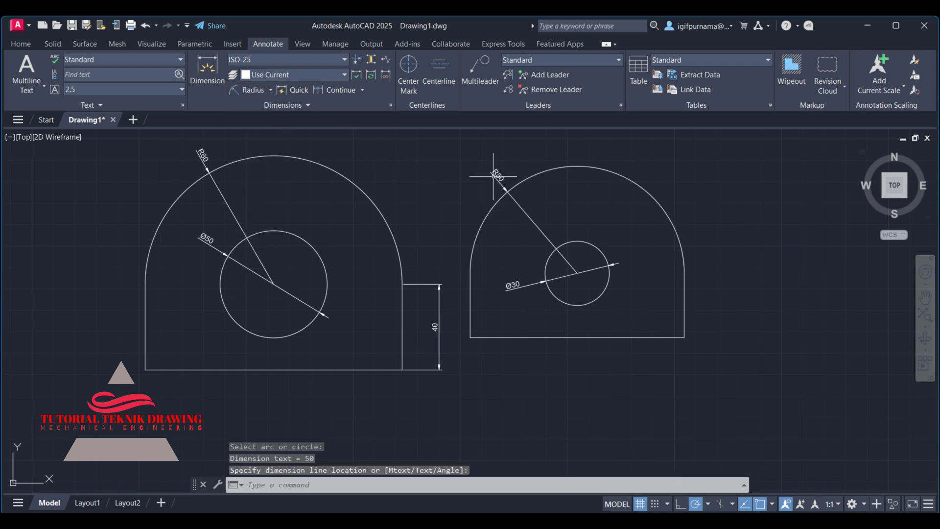
- Dimension the right edge as 30, then check values against the PIEZA B reference picture
click(271, 90)
click(207, 68)
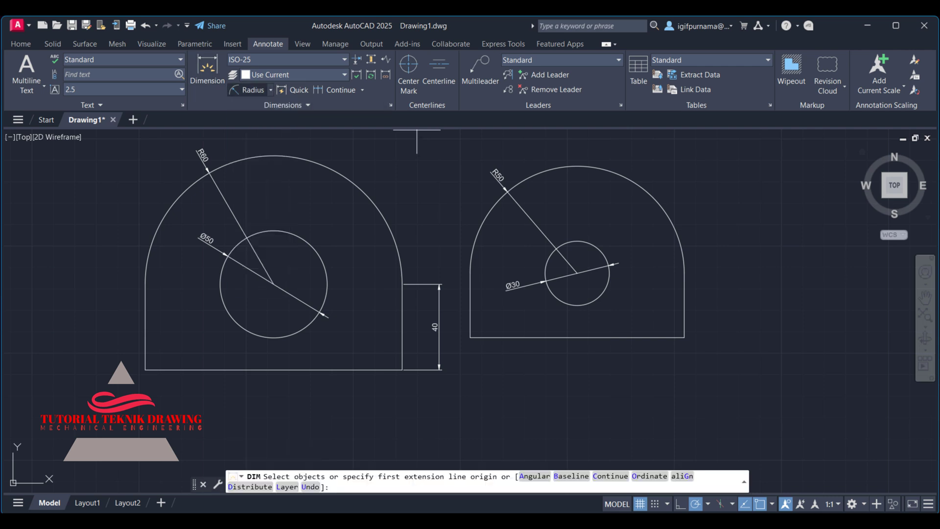
click(685, 305)
click(719, 289)
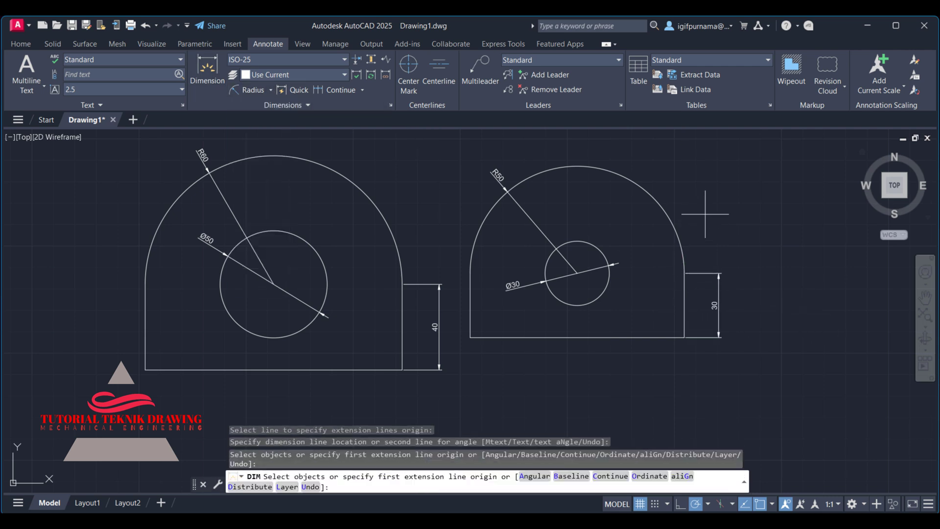
right_click(705, 214)
click(739, 199)
scroll(592, 247, down, 4)
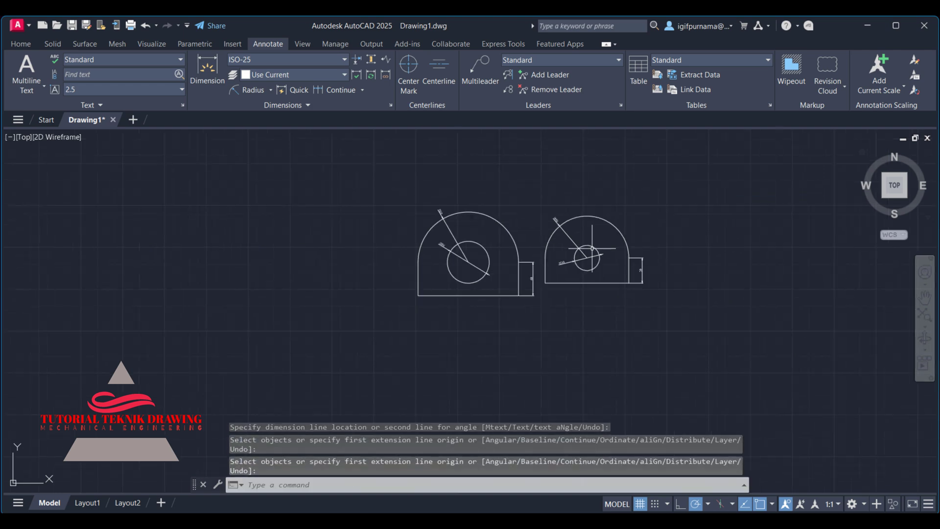
click(592, 469)
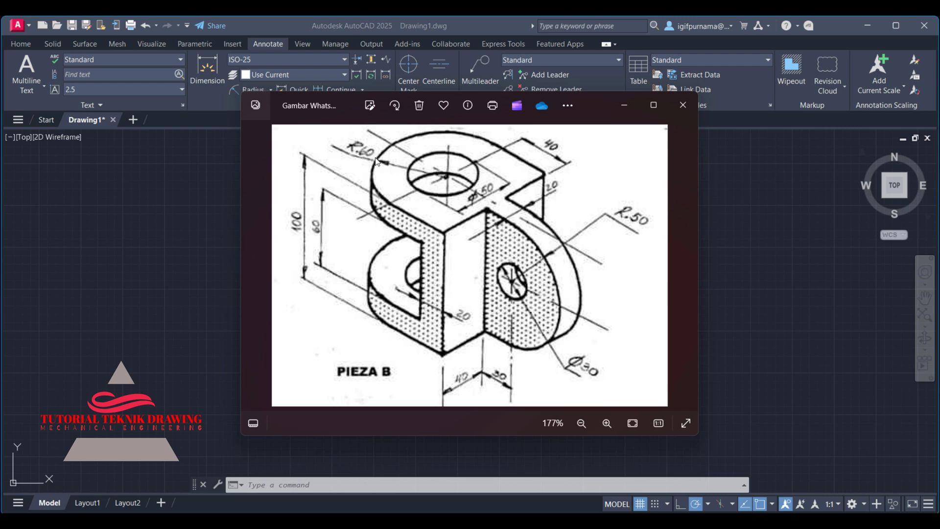
click(814, 299)
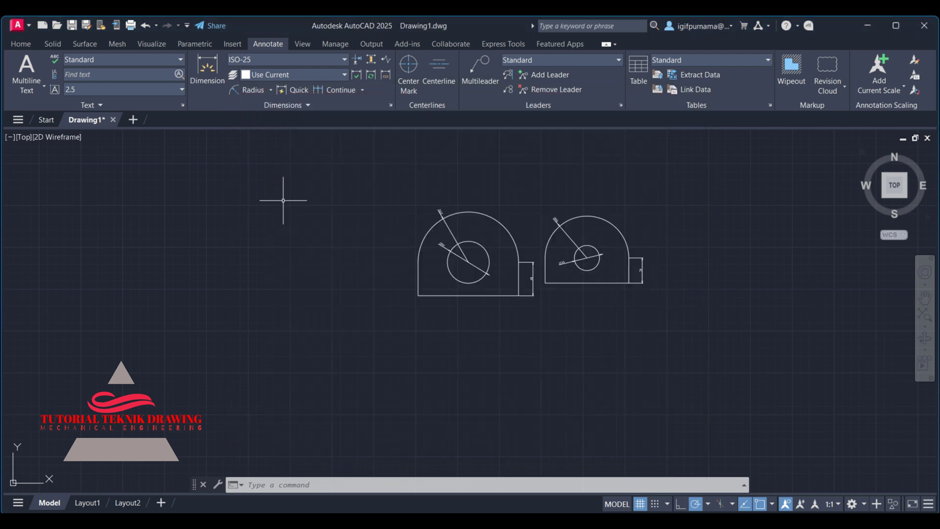
- Draw a rectangle of length 120 and width 100, with its first corner right of the arch profiles
click(21, 43)
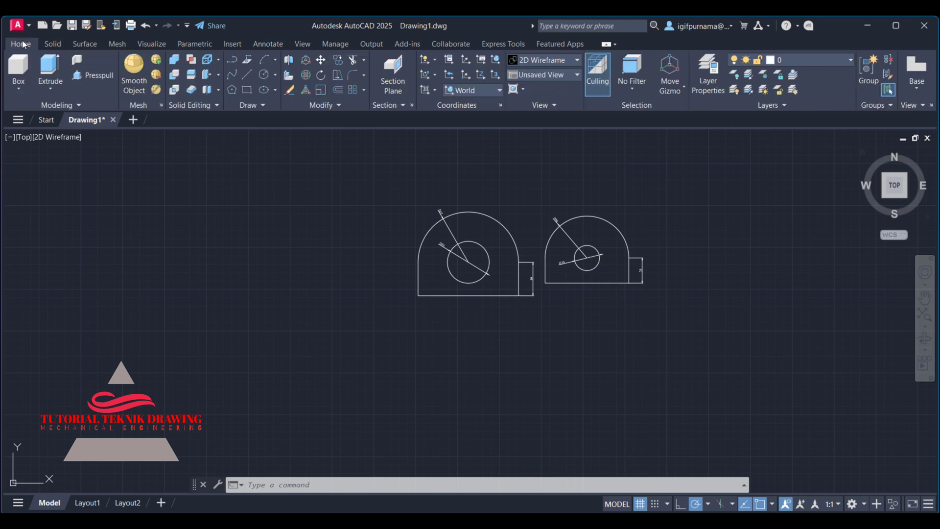
click(246, 90)
middle_drag(420, 199, 289, 204)
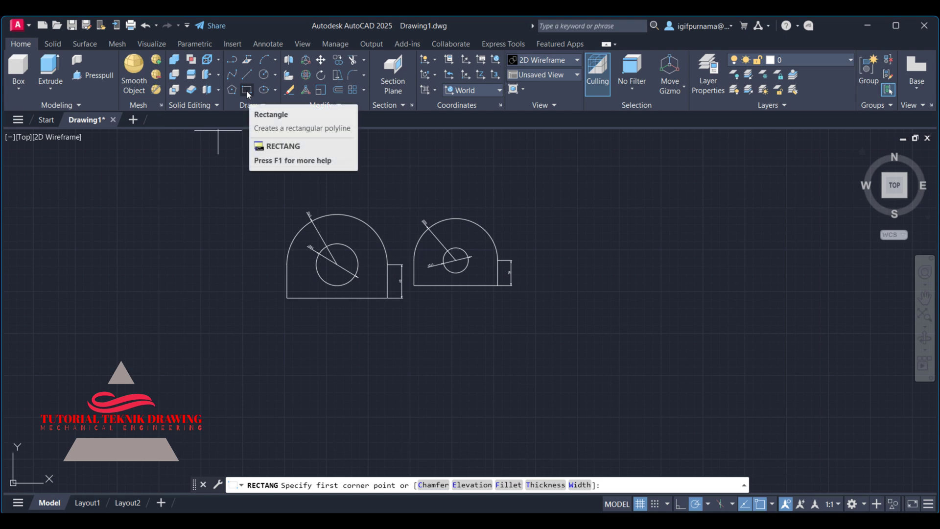
click(580, 236)
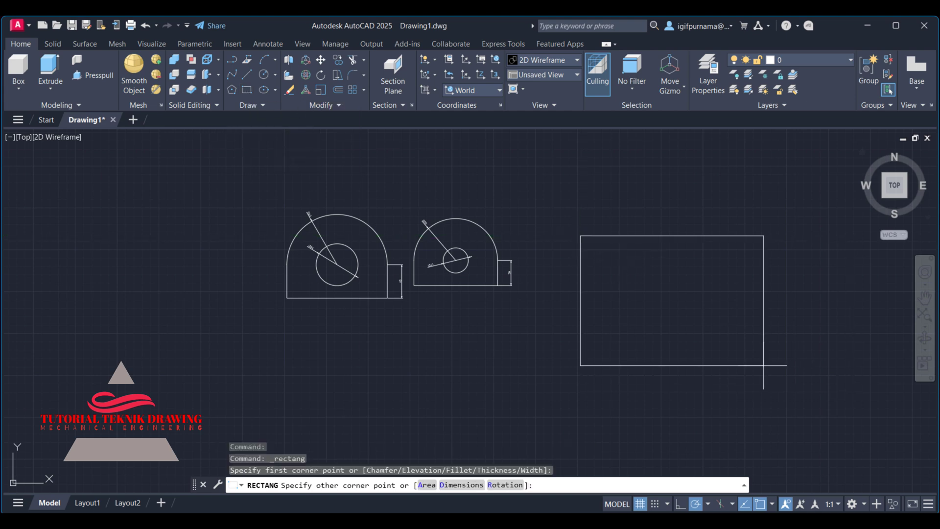
text(d)
key(Return)
text(120)
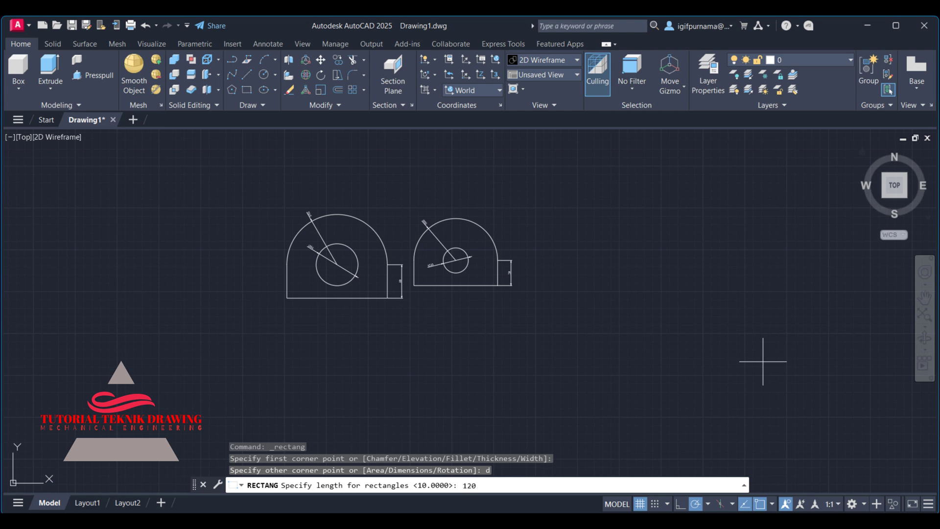
key(Return)
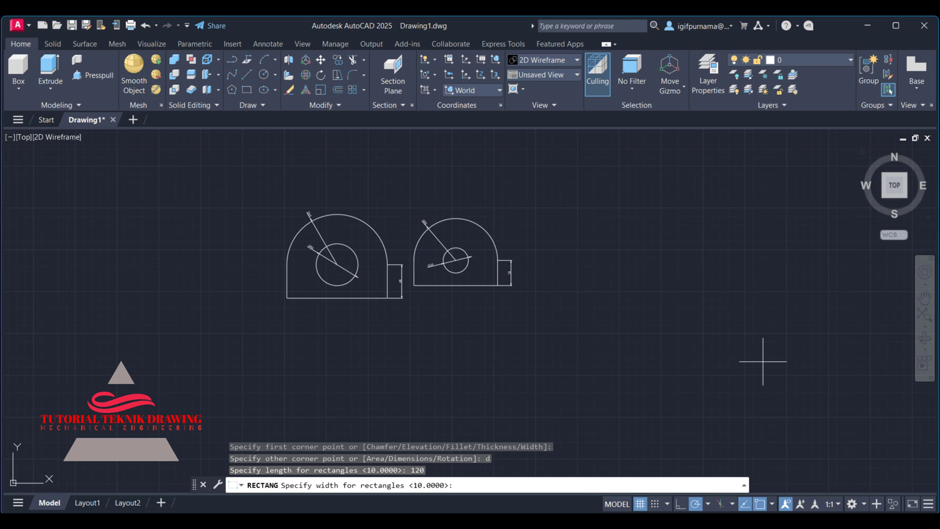
text(100)
key(Return)
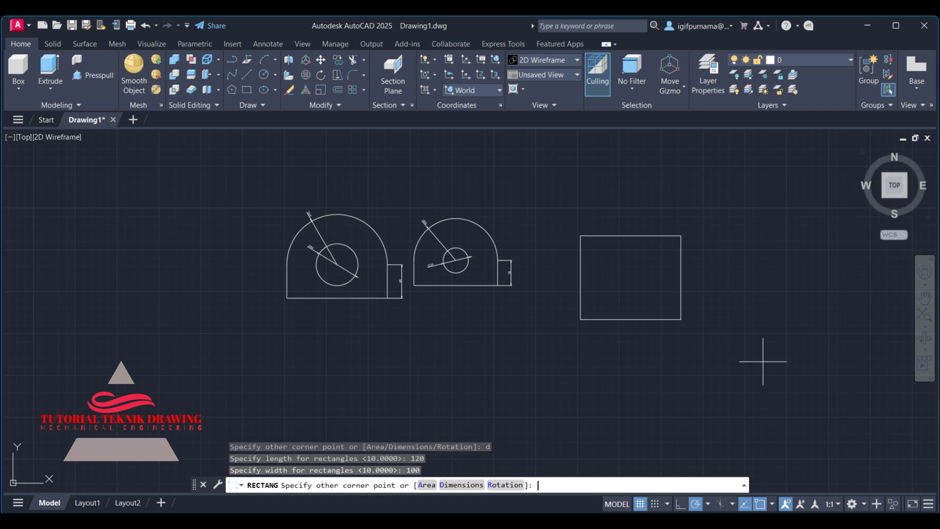
scroll(664, 247, up, 2)
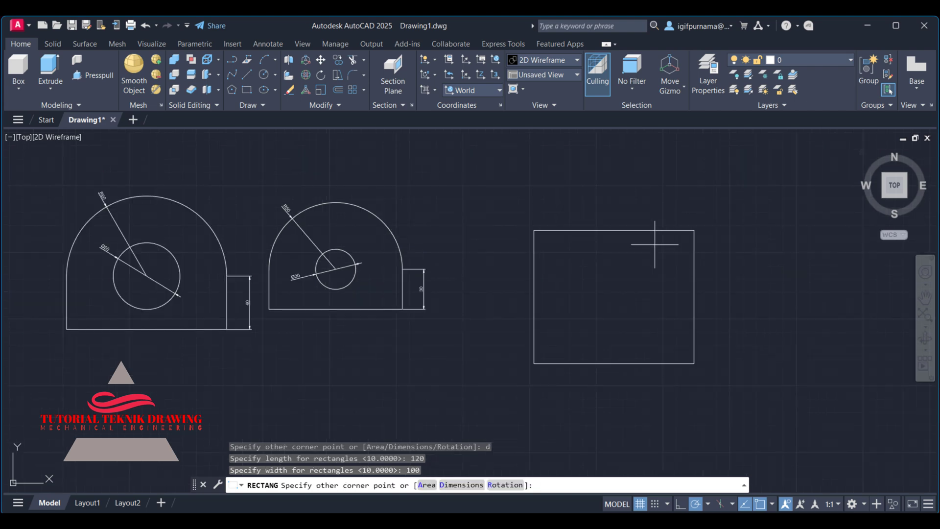
click(589, 301)
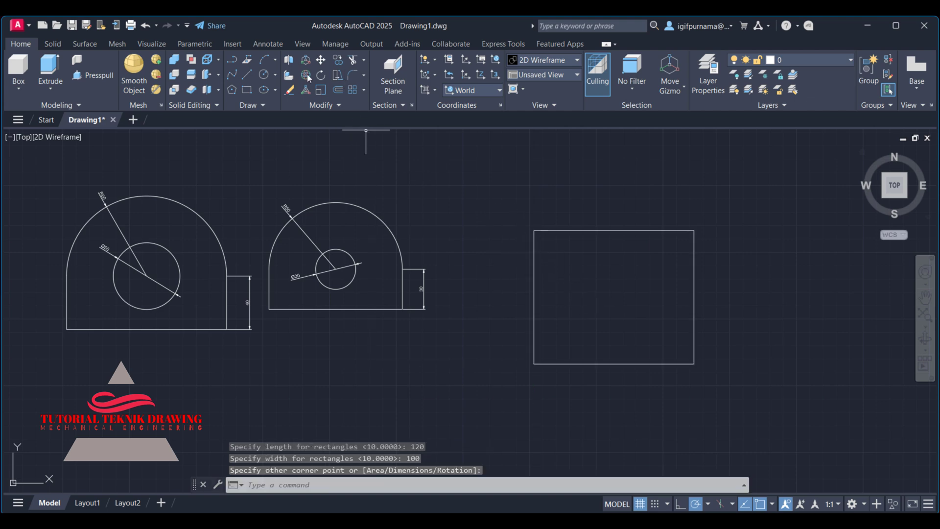
- Place a 120 dimension above the rectangle's top edge and a 100 dimension on its left edge
click(268, 44)
click(207, 68)
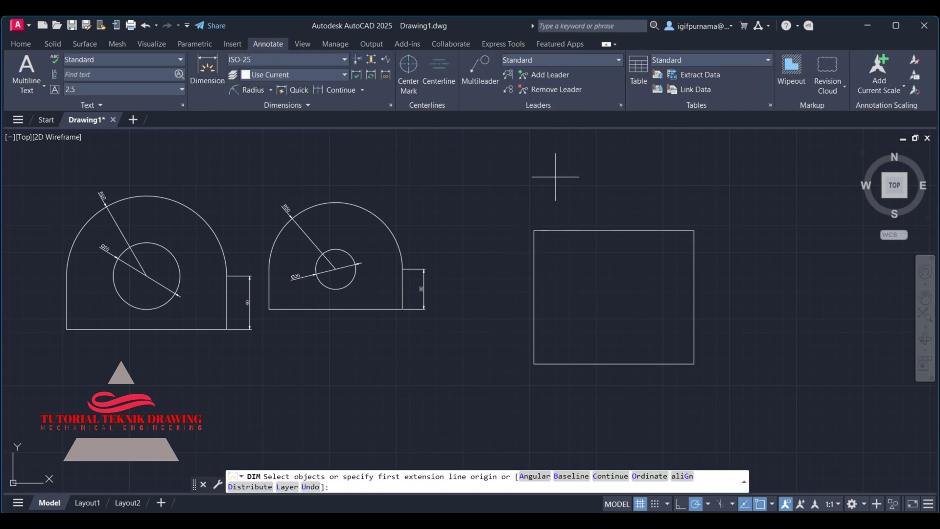
click(594, 230)
click(575, 213)
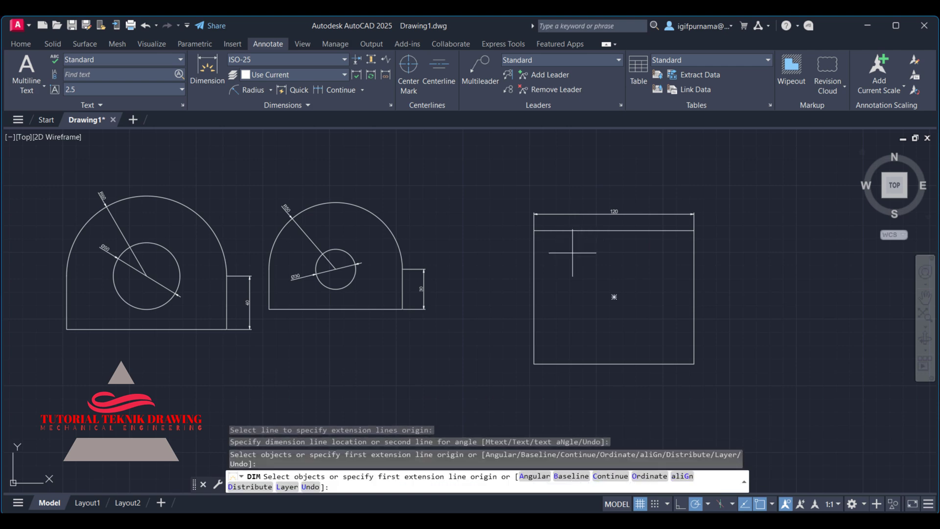
click(534, 265)
scroll(594, 248, up, 2)
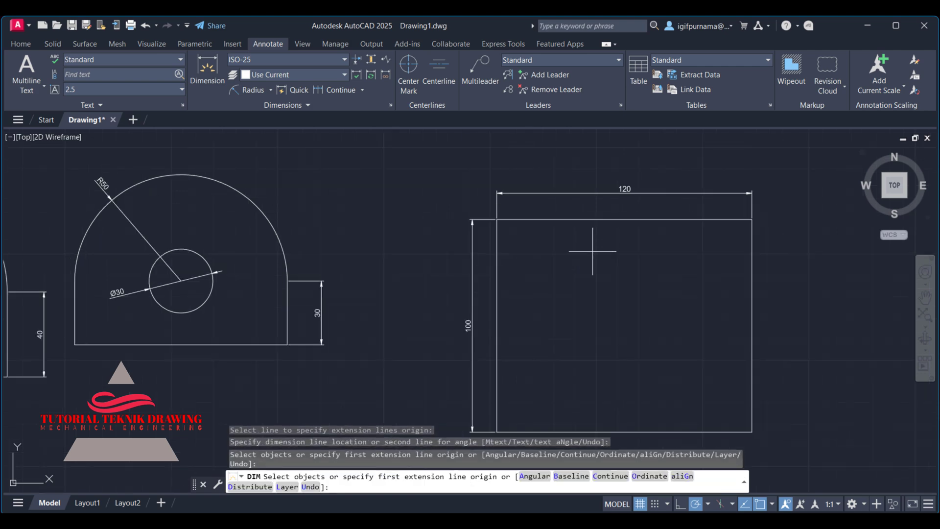
right_click(593, 250)
click(607, 256)
- Glance at the PIEZA B reference picture, then return to the Home tab tools
key(alt+Tab)
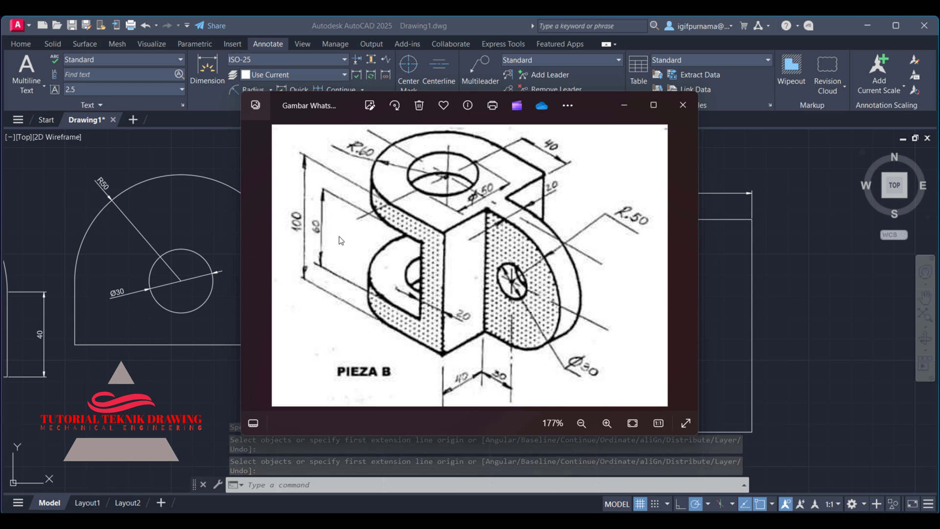
key(alt+Tab)
scroll(550, 269, down, 2)
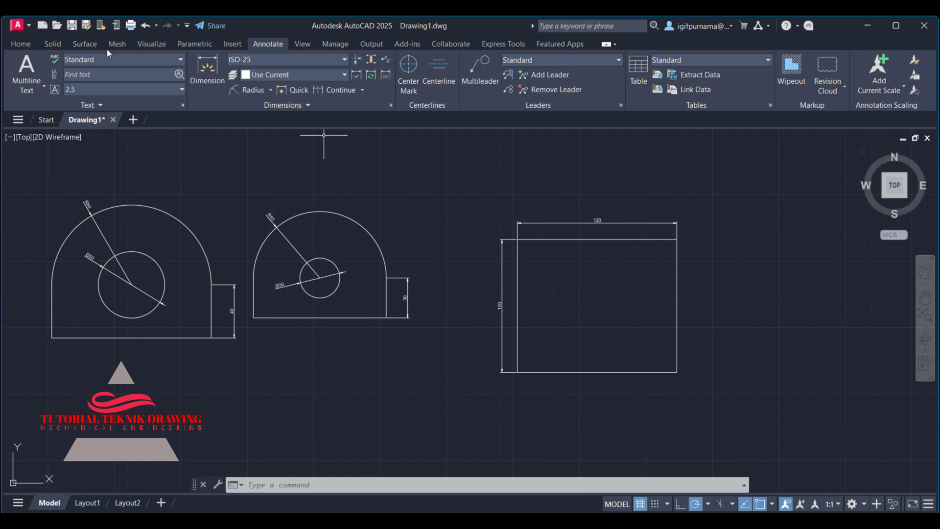
key(alt+h)
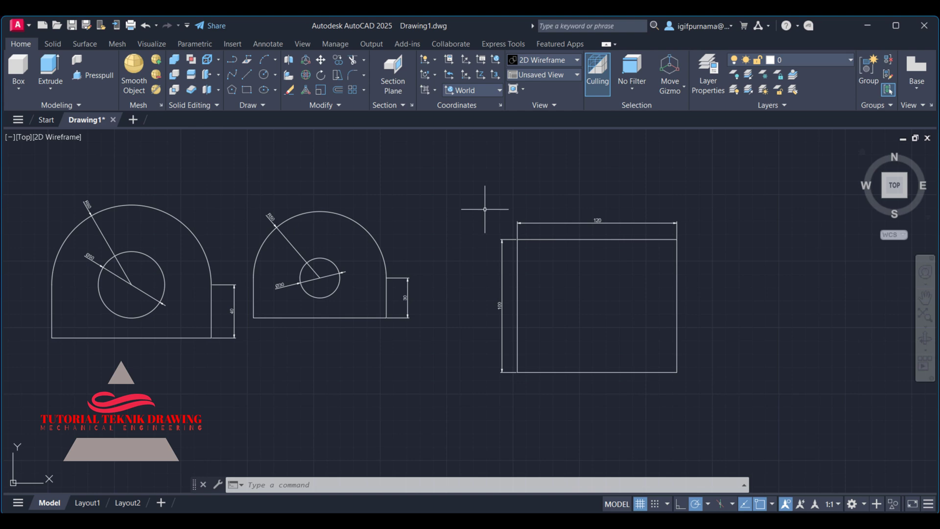
- Switch the drawing to SW Isometric view, then bring up the PIEZA B reference photo
click(545, 75)
click(548, 163)
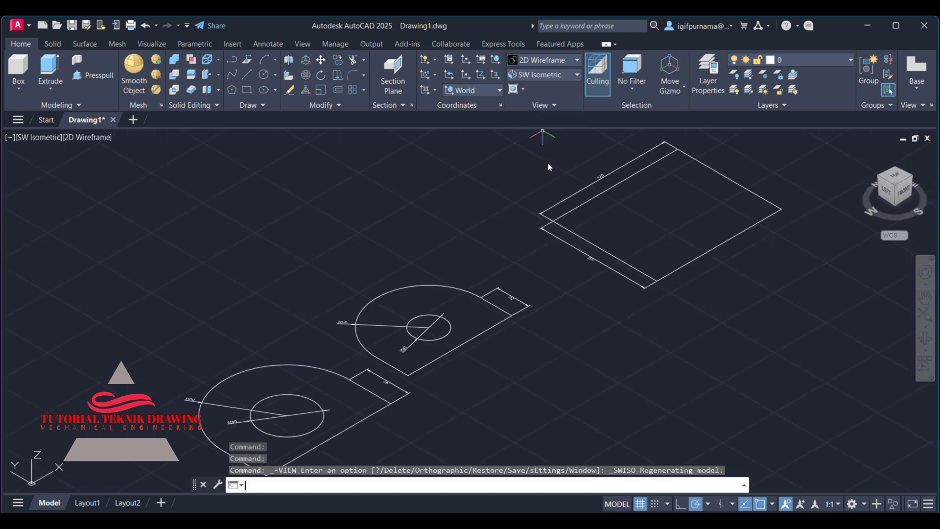
scroll(494, 215, up, 2)
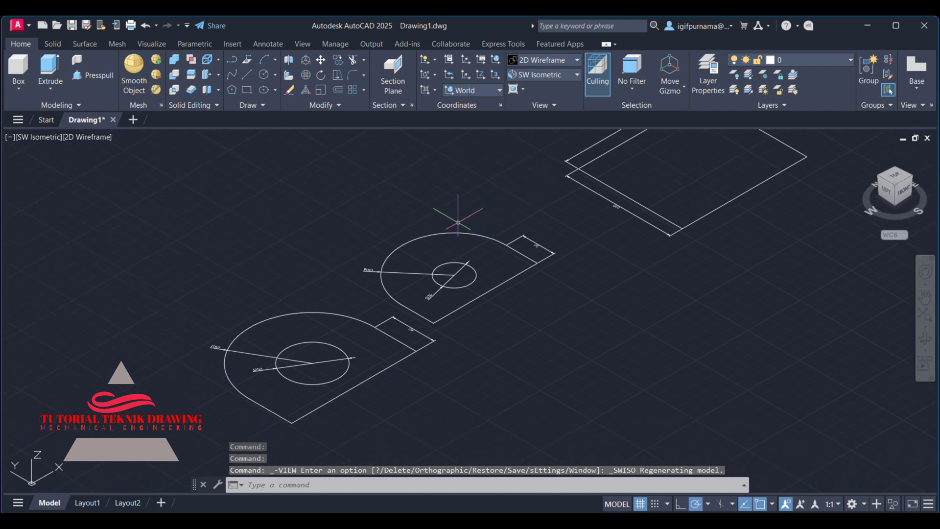
key(alt+Tab)
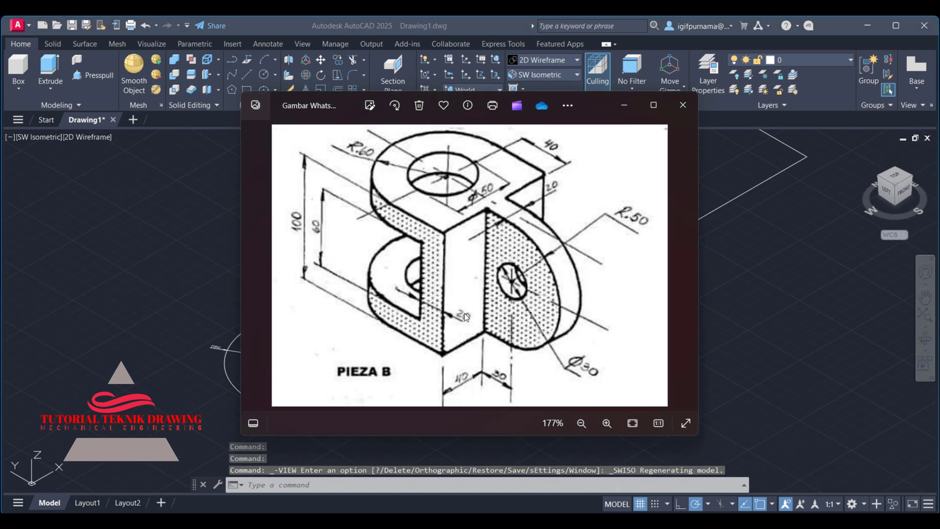
scroll(321, 228, up, 2)
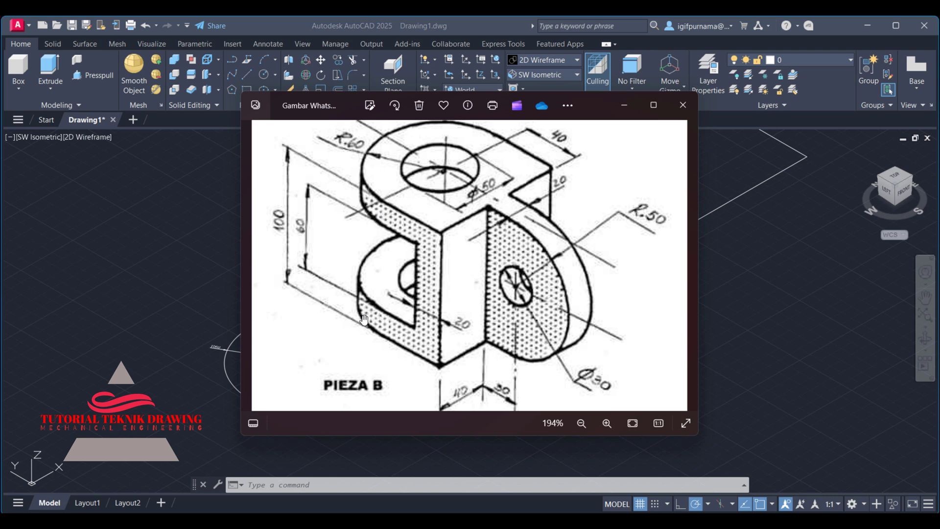
- Return to the drawing and try a press-pull on the larger profile, cancelling it
click(173, 239)
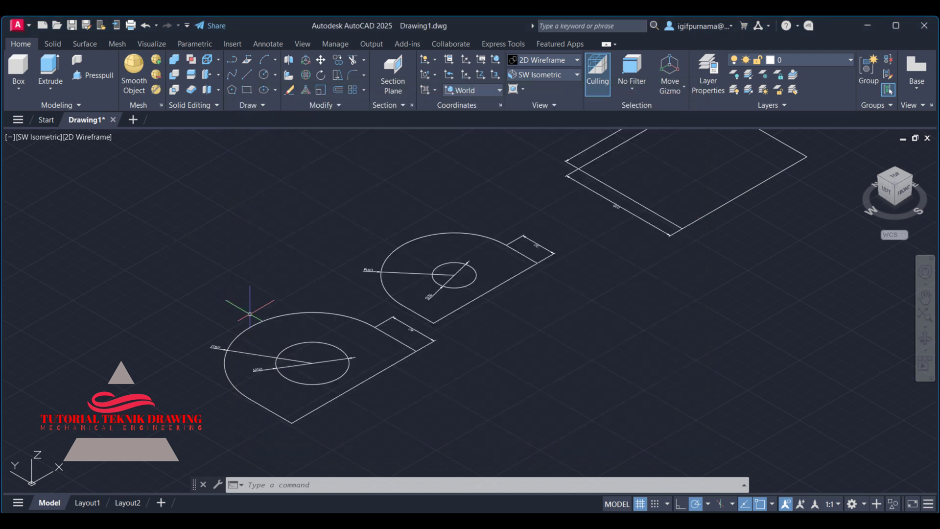
click(93, 75)
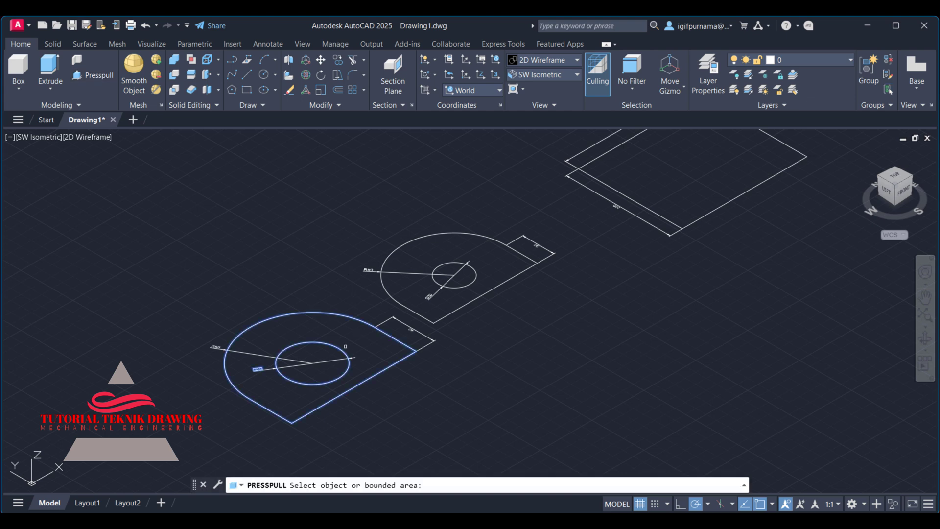
click(293, 391)
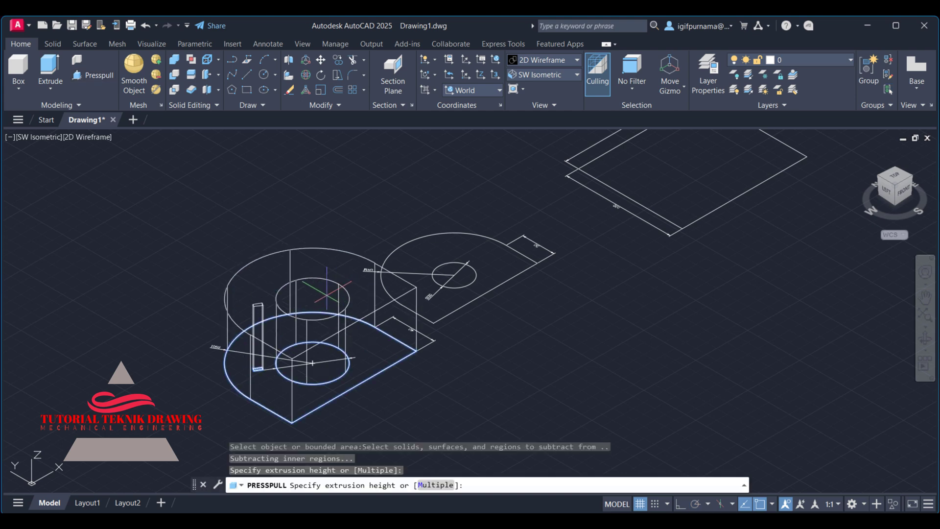
key(Escape)
scroll(285, 346, up, 5)
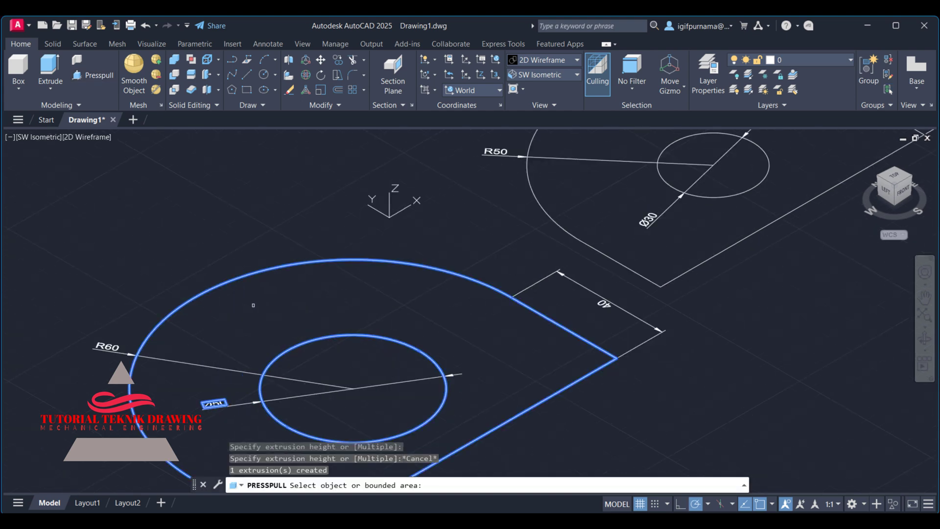
click(79, 75)
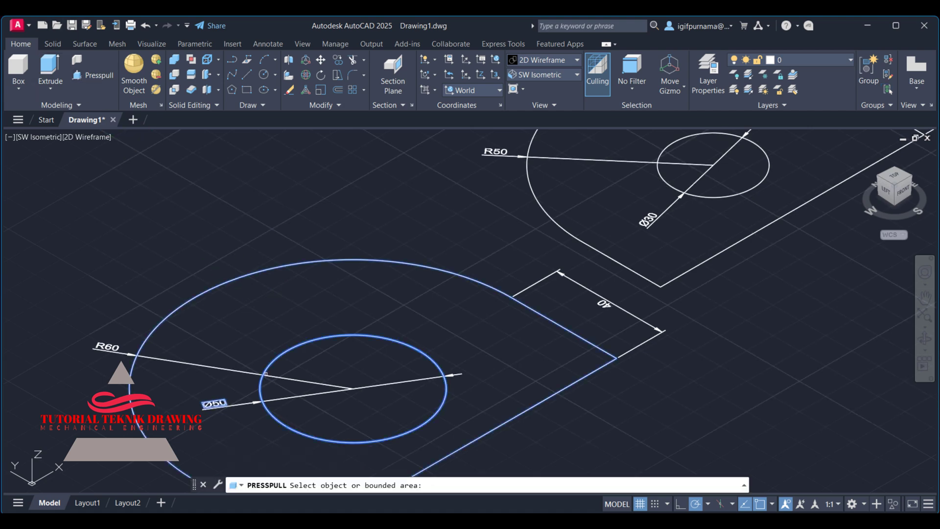
- Erase the R60 and Ø50 dimensions and press-pull the larger profile 20 units
click(290, 89)
drag(219, 453, 194, 383)
key(Return)
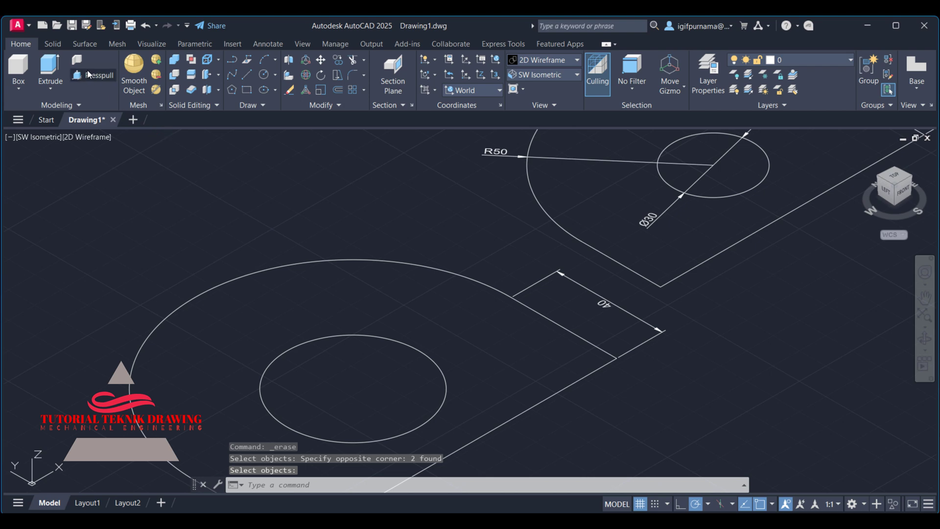
click(88, 75)
click(293, 283)
text(20)
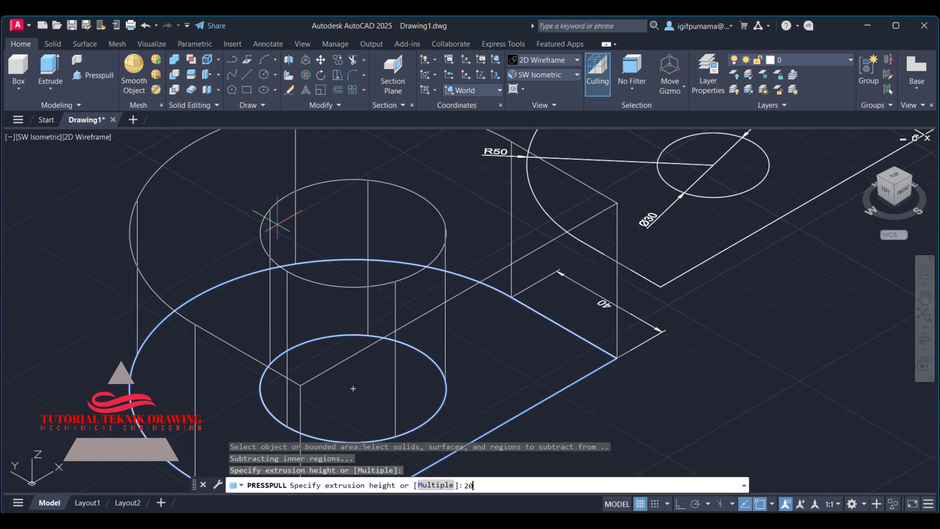
key(Return)
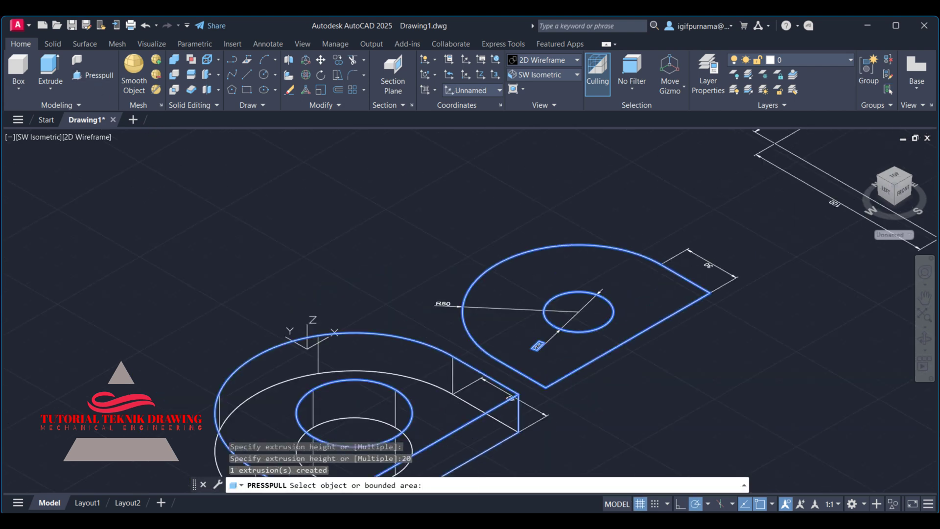
key(Escape)
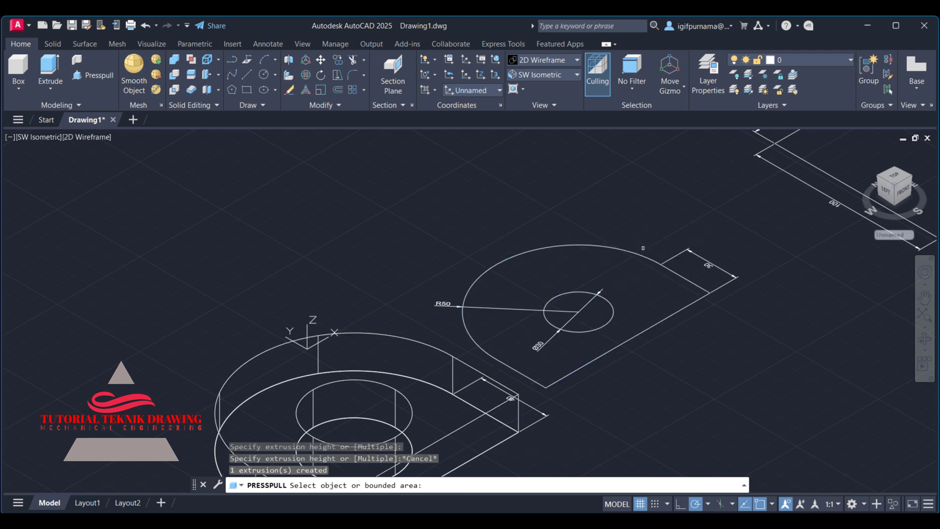
- Erase the leftover dimension and lines around the smaller D-shaped profile
click(289, 91)
click(541, 346)
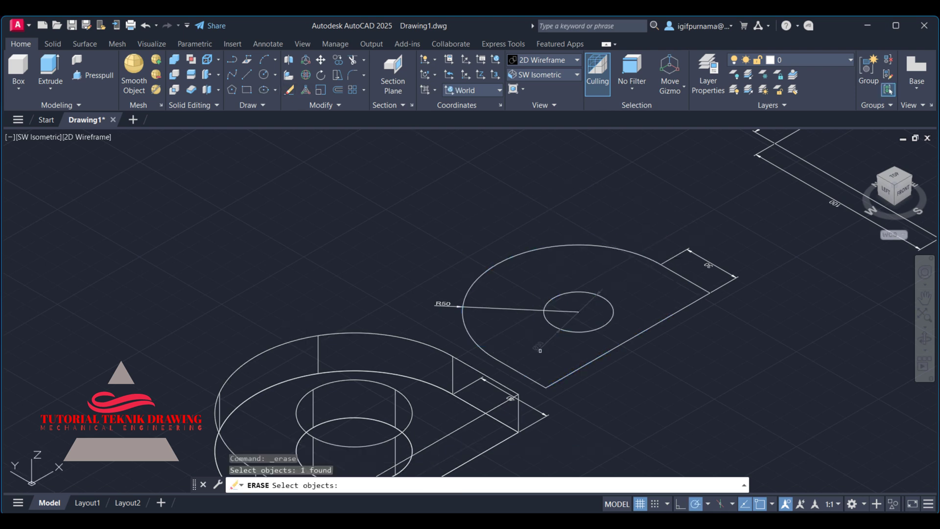
click(502, 301)
scroll(522, 290, down, 2)
key(Return)
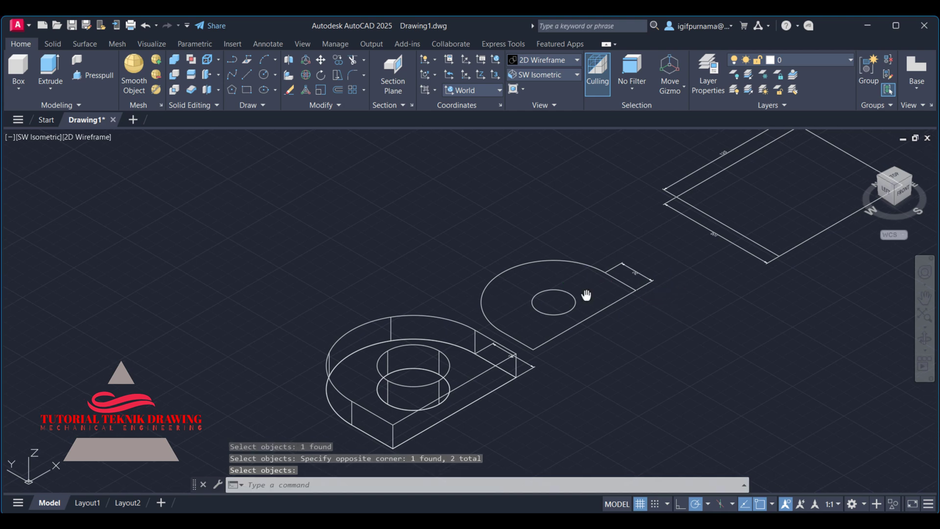
middle_drag(585, 296, 570, 291)
- Press-pull the D-shaped profile and the base rectangle 20 units each, then view PIEZA B
click(84, 75)
click(484, 312)
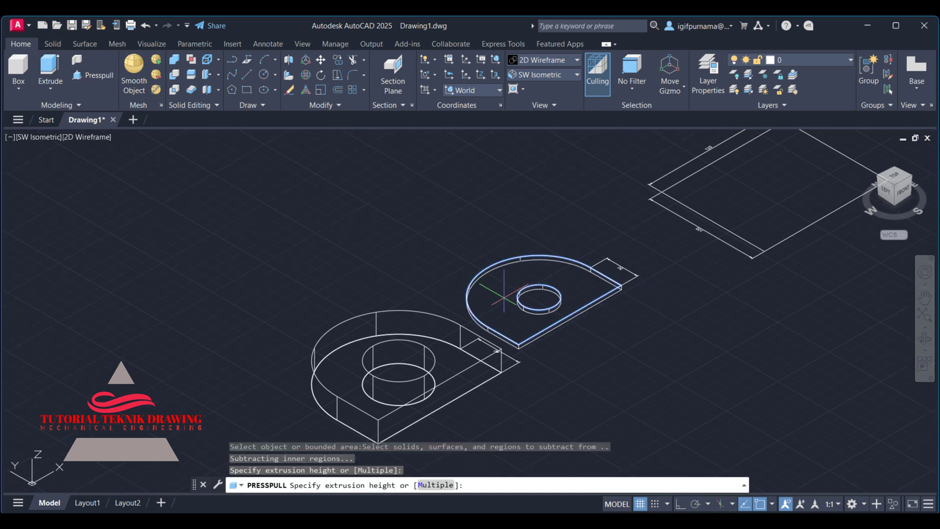
text(20)
key(Return)
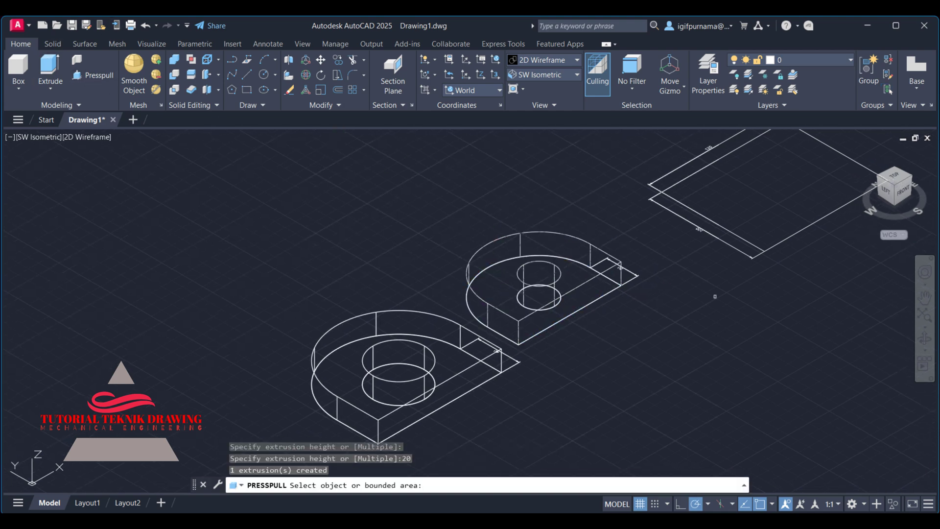
middle_drag(738, 202, 641, 256)
click(640, 256)
text(20)
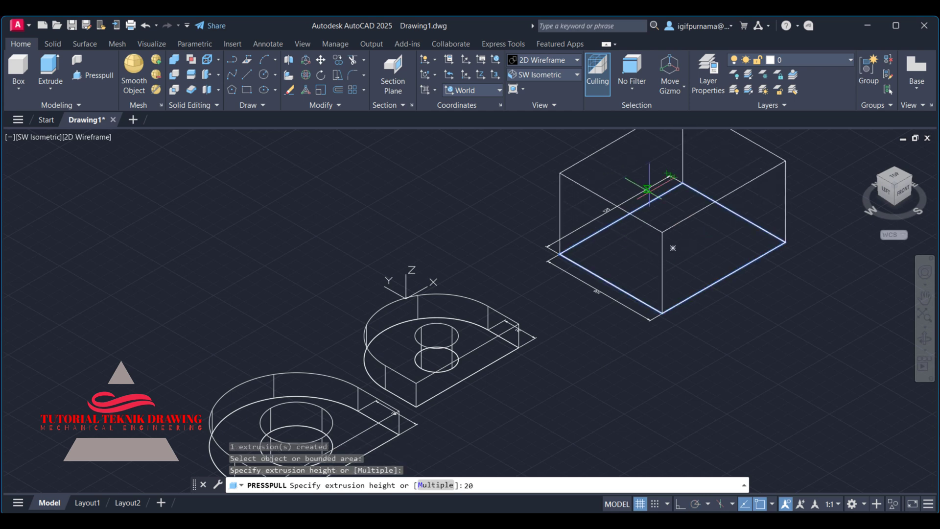
key(Return)
key(Return)
key(alt+Tab)
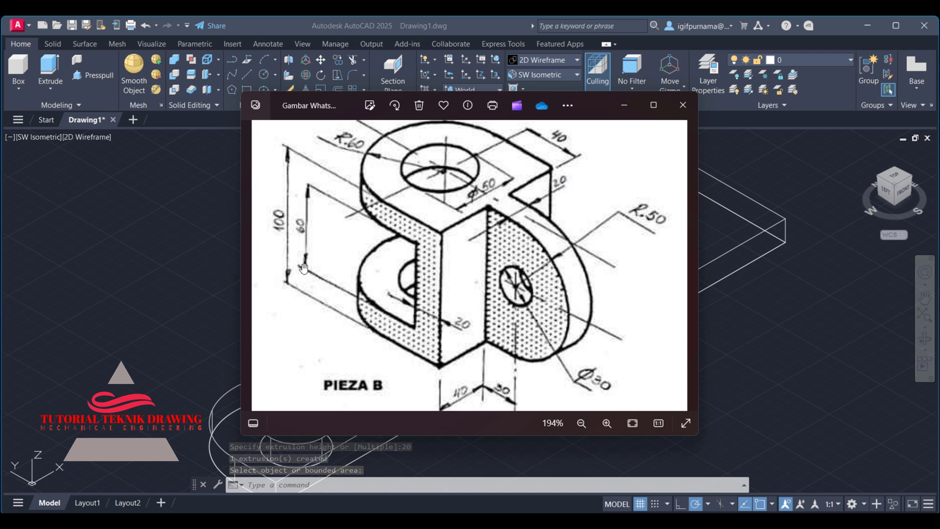
- Back in AutoCAD, center the three 20-unit solids and apply the Shaded visual style
click(120, 297)
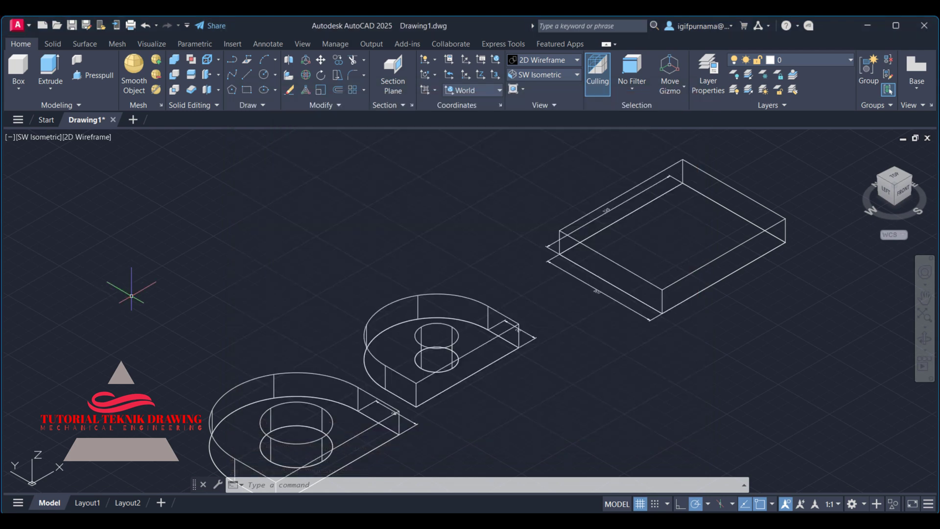
scroll(425, 378, down, 3)
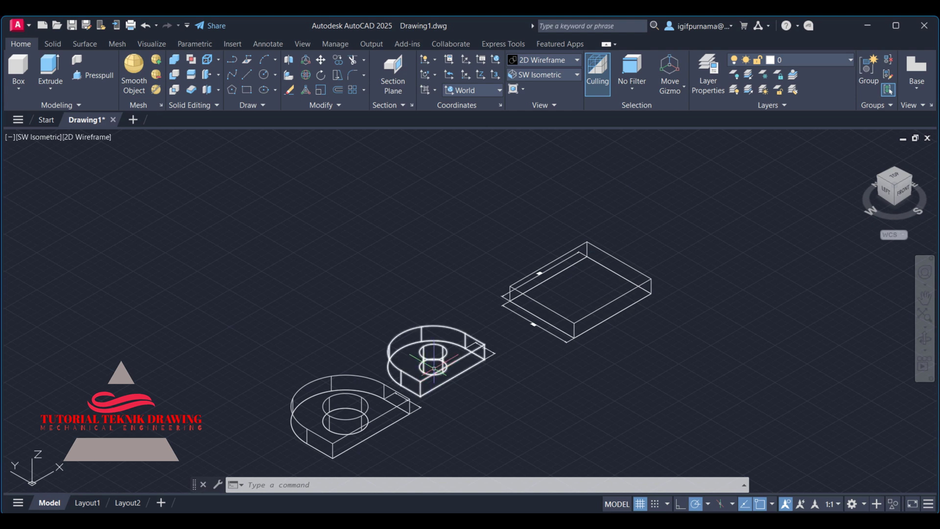
middle_drag(427, 378, 452, 317)
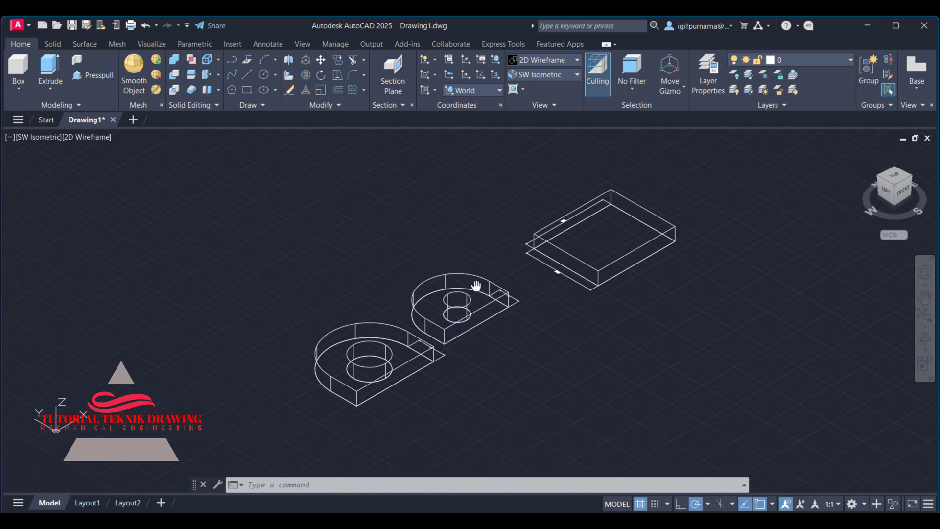
click(537, 59)
click(533, 86)
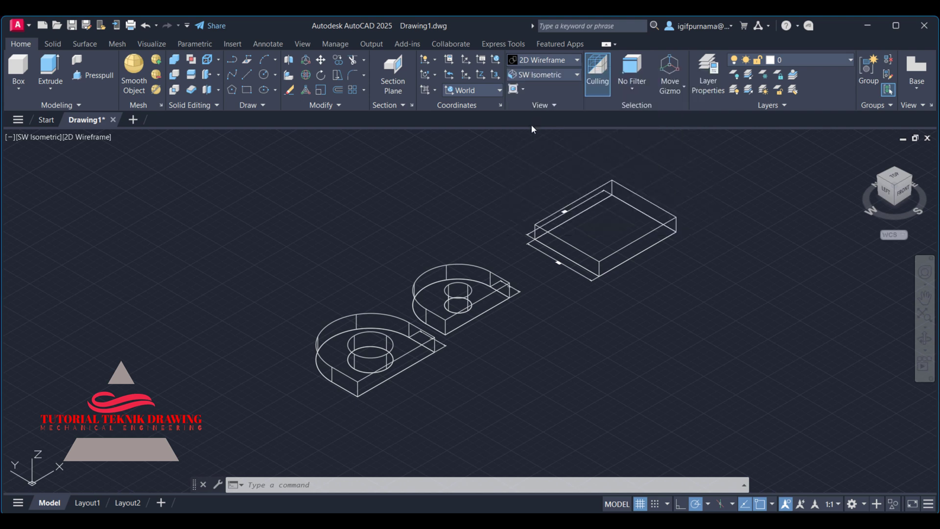
scroll(436, 318, up, 3)
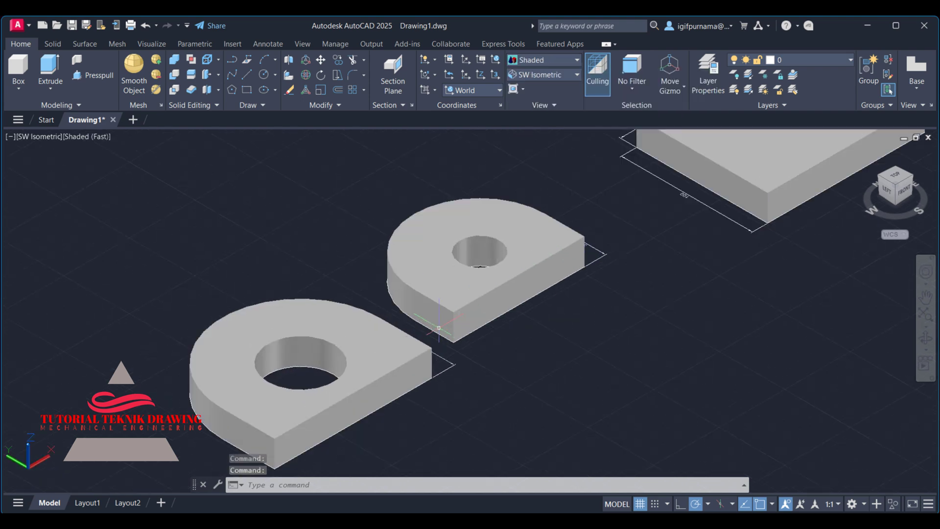
middle_drag(451, 352, 361, 339)
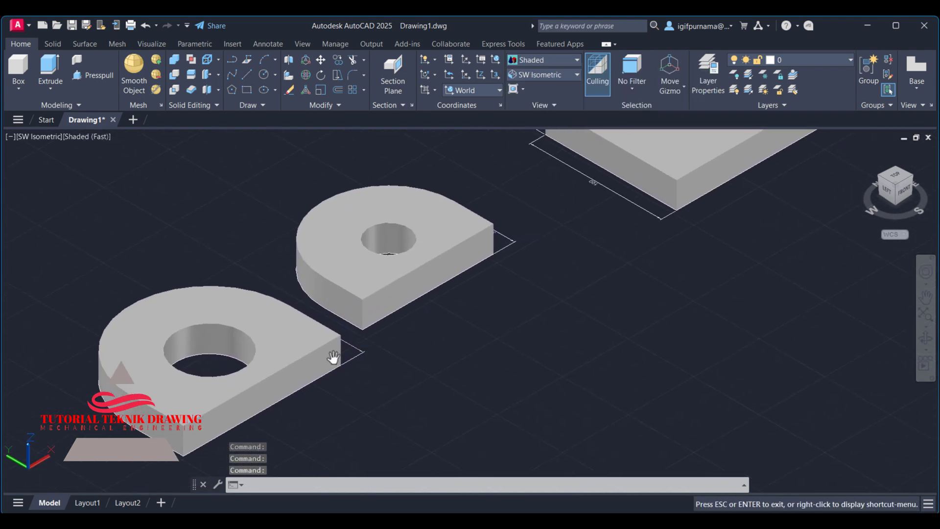
- Move the smaller D solid out of the way and the larger one beside the base plate
click(321, 58)
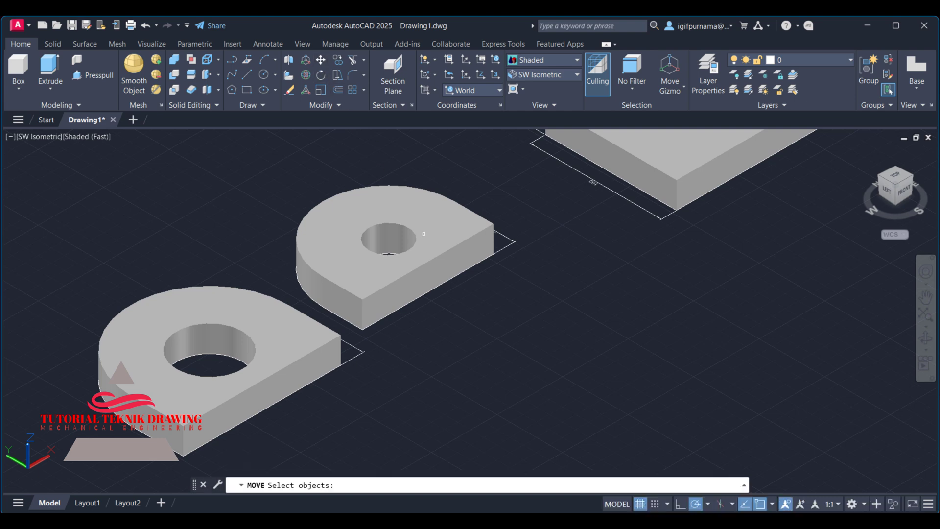
click(396, 208)
key(Return)
click(433, 225)
click(640, 344)
click(320, 58)
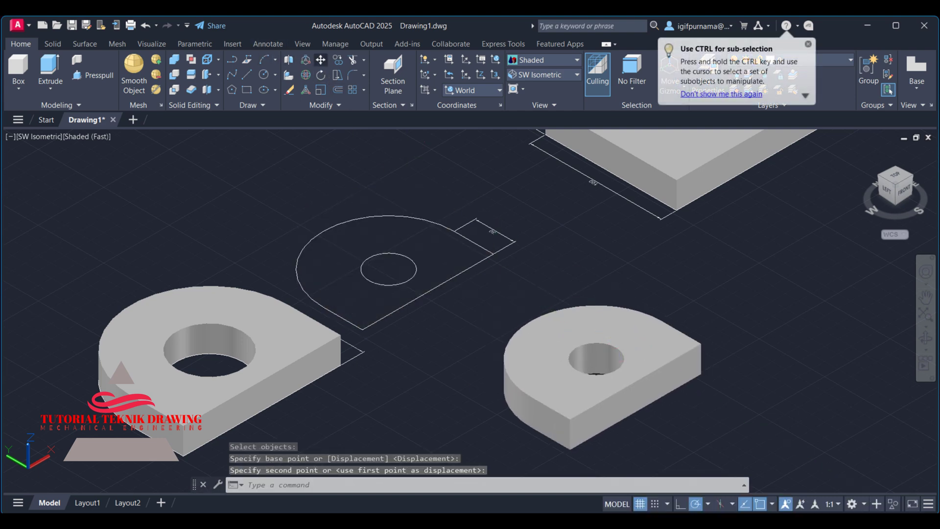
click(272, 299)
key(Return)
scroll(430, 264, down, 3)
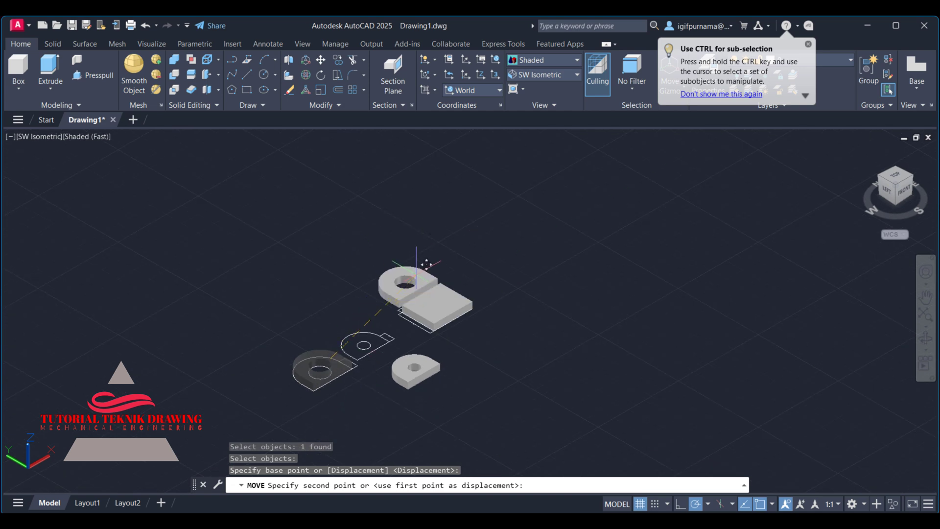
scroll(367, 274, up, 2)
scroll(353, 258, up, 3)
click(352, 259)
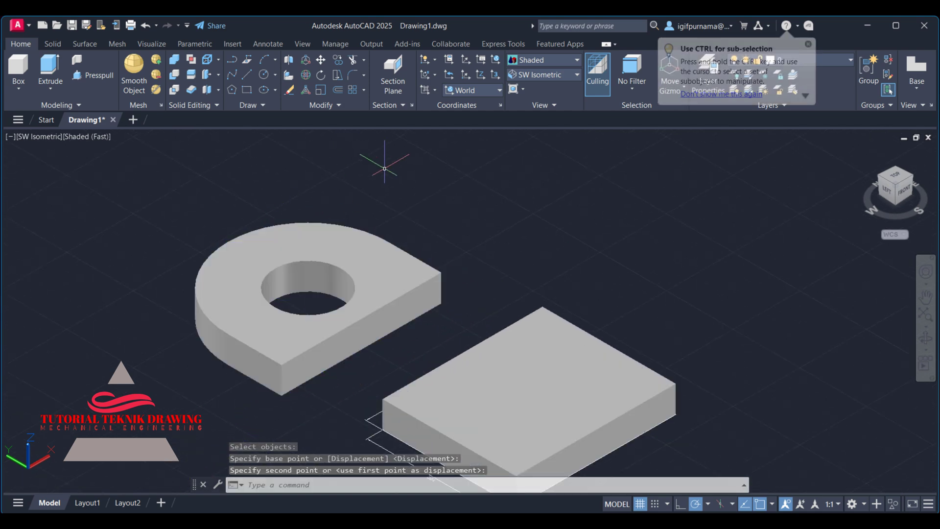
- 3D-rotate the large D-shaped solid 90° about a horizontal axis so it stands upright
click(305, 75)
click(353, 295)
key(Return)
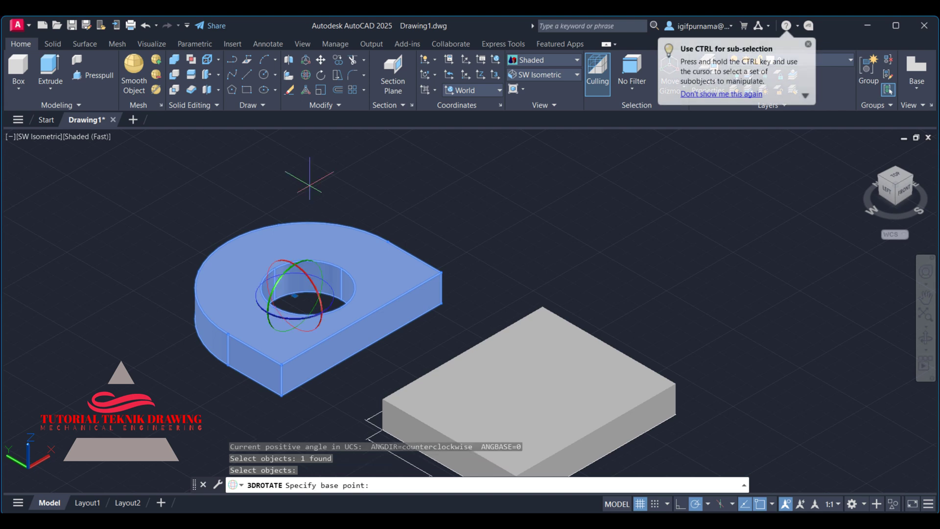
click(301, 277)
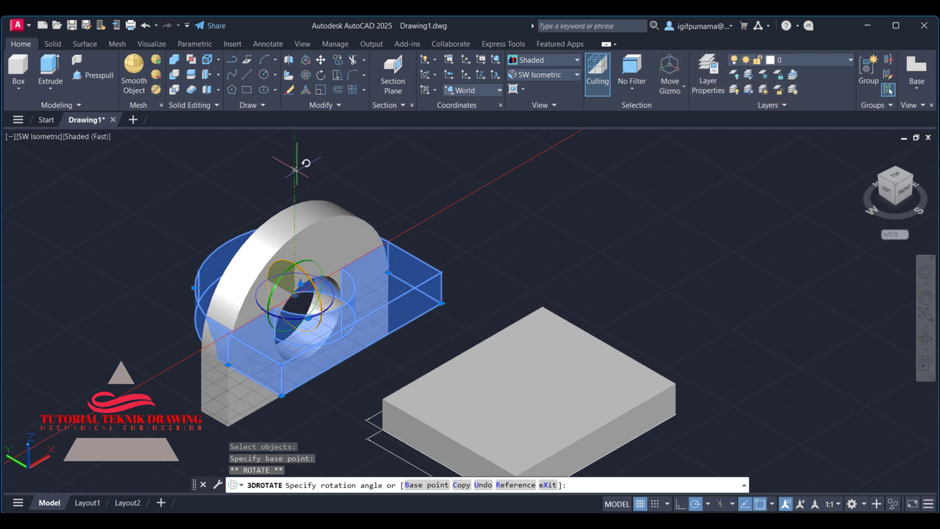
click(294, 169)
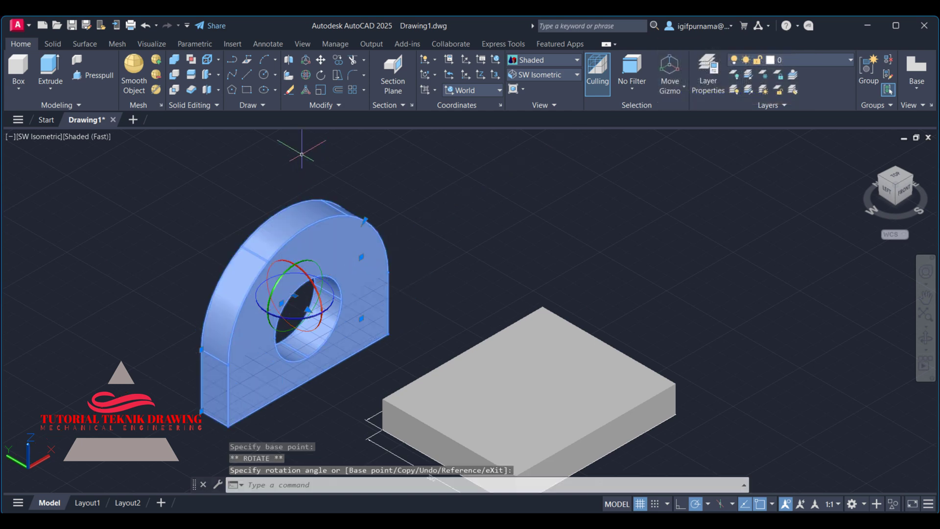
- Move the upright onto the base plate's corner, then bring up the PIEZA B reference
click(321, 61)
middle_drag(279, 303, 290, 225)
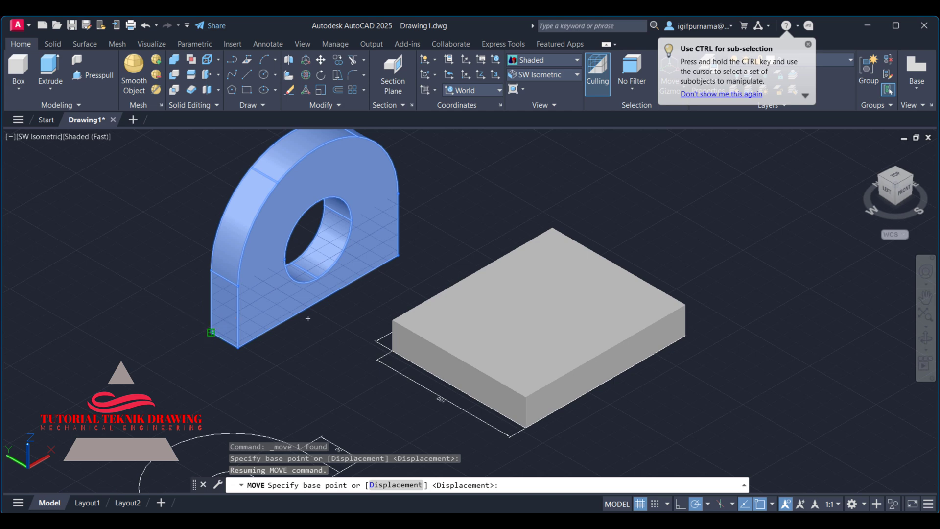
click(211, 332)
scroll(388, 335, up, 3)
click(384, 351)
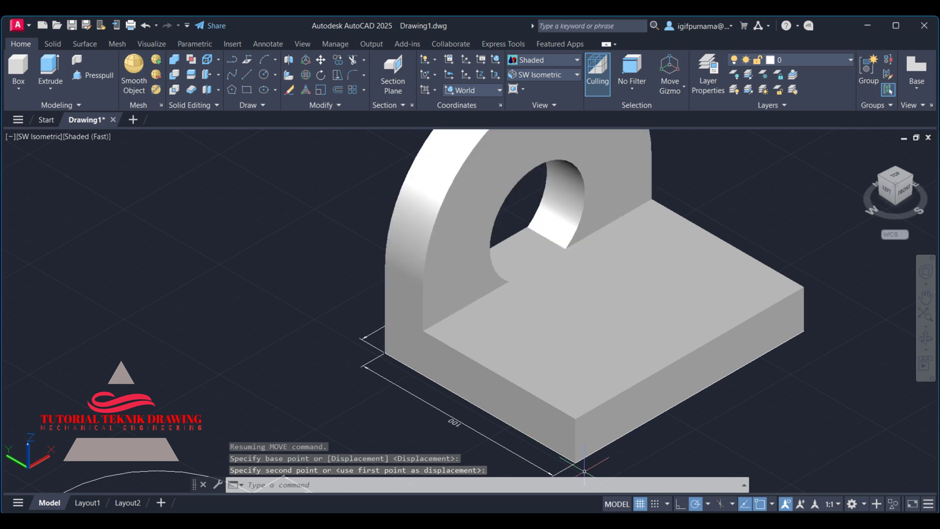
key(alt+Tab)
scroll(536, 130, up, 2)
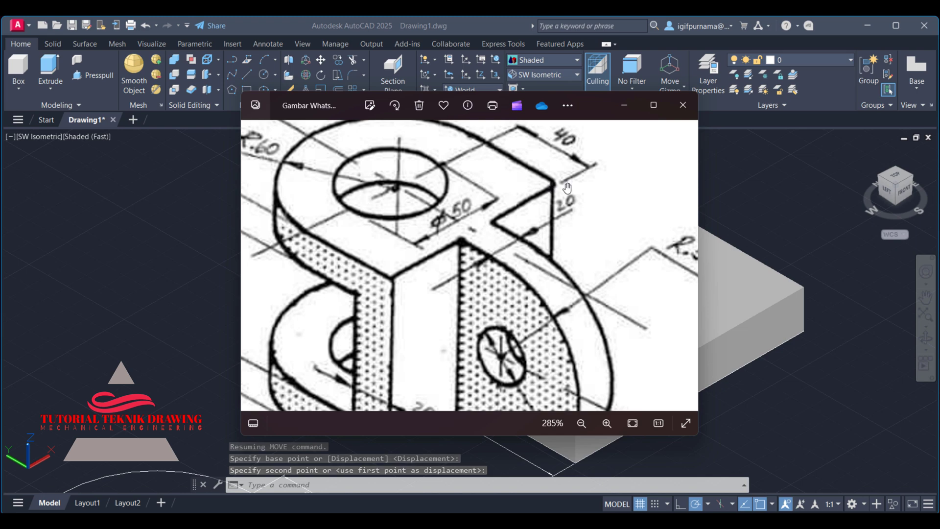
- Zoom out to see the whole PIEZA B drawing, then return to the AutoCAD model
scroll(490, 205, down, 2)
scroll(343, 230, down, 1)
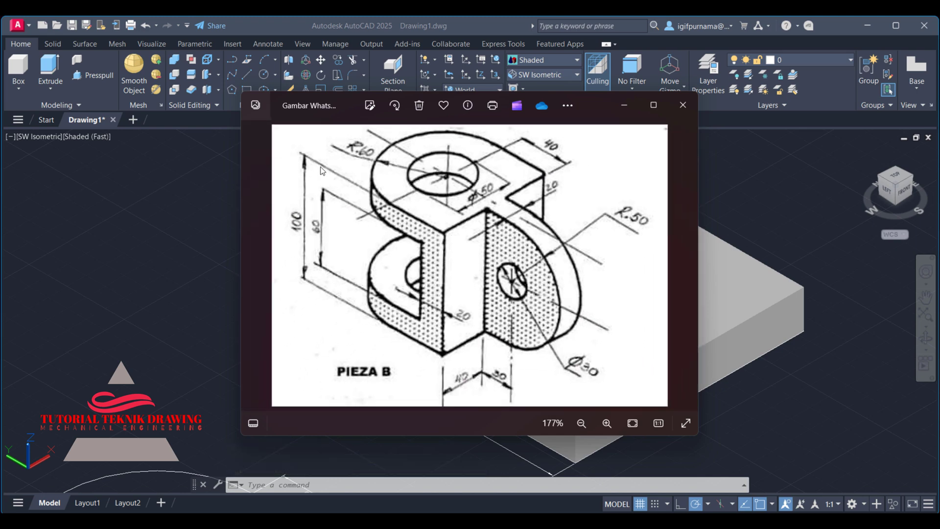
click(186, 251)
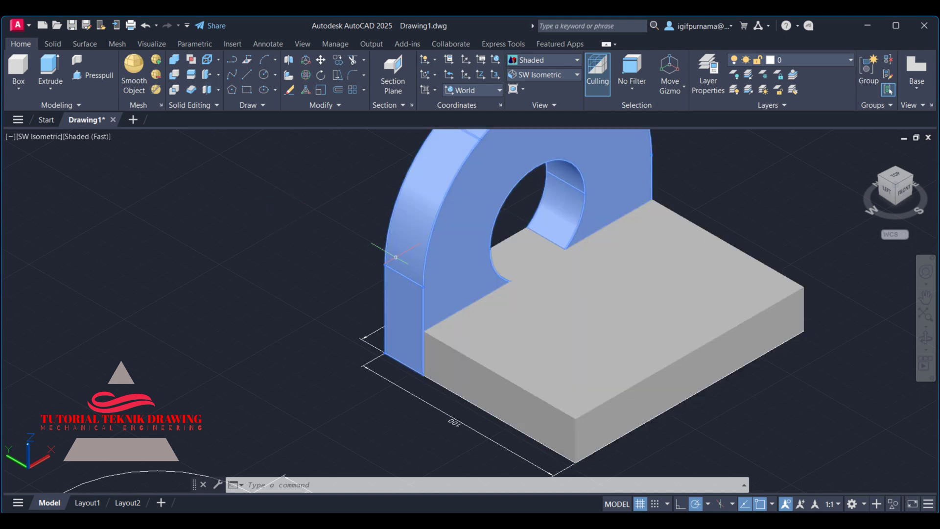
- Copy the upright from its front corner to the base plate's opposite end
click(338, 59)
click(395, 254)
middle_drag(395, 255, 356, 199)
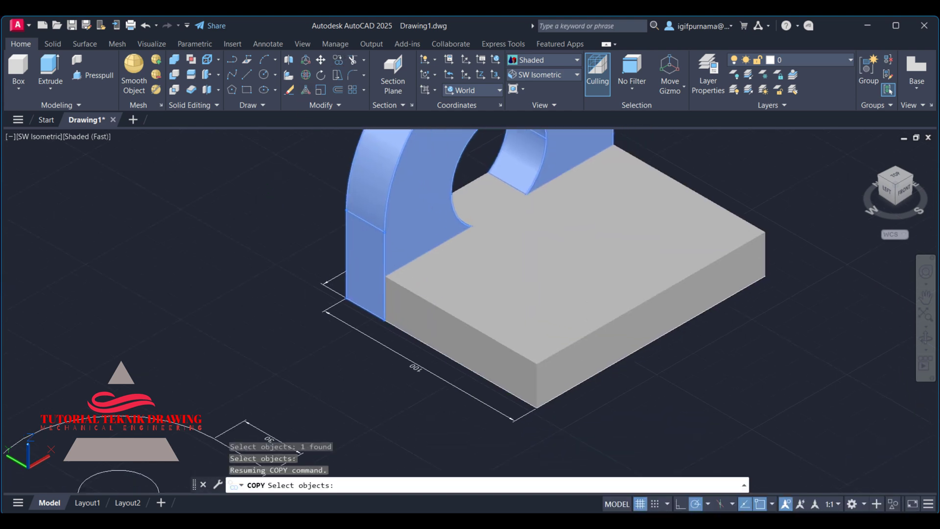
key(Return)
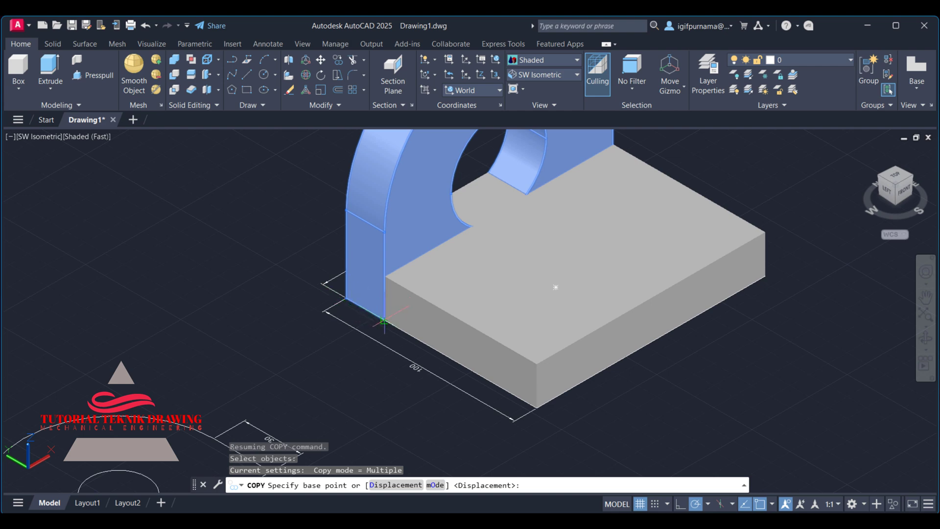
click(385, 322)
right_click(536, 408)
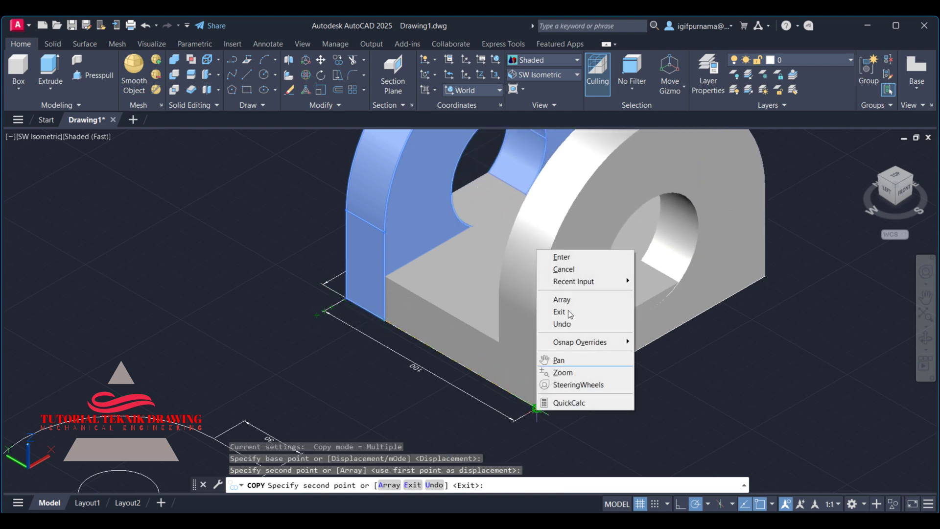
click(562, 256)
key(Return)
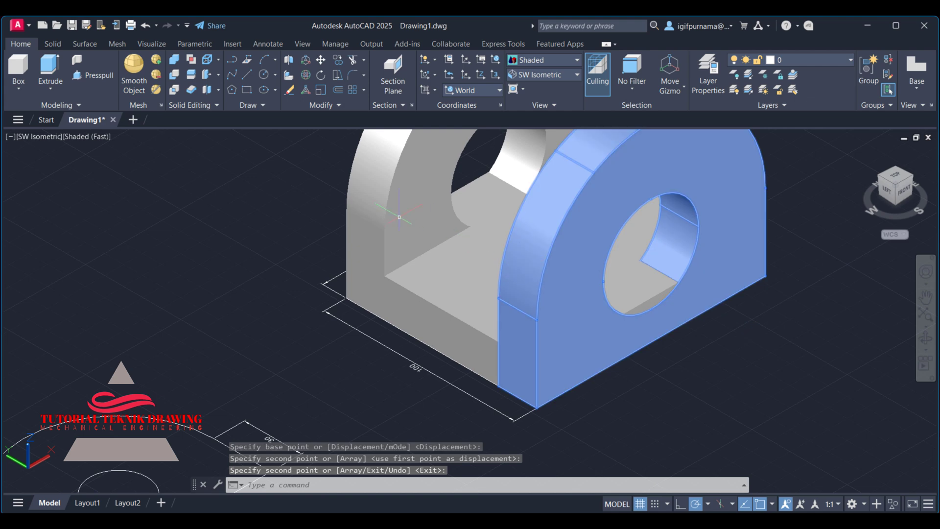
- Zoom around the model, check the PIEZA B reference, and return to AutoCAD
scroll(427, 334, down, 5)
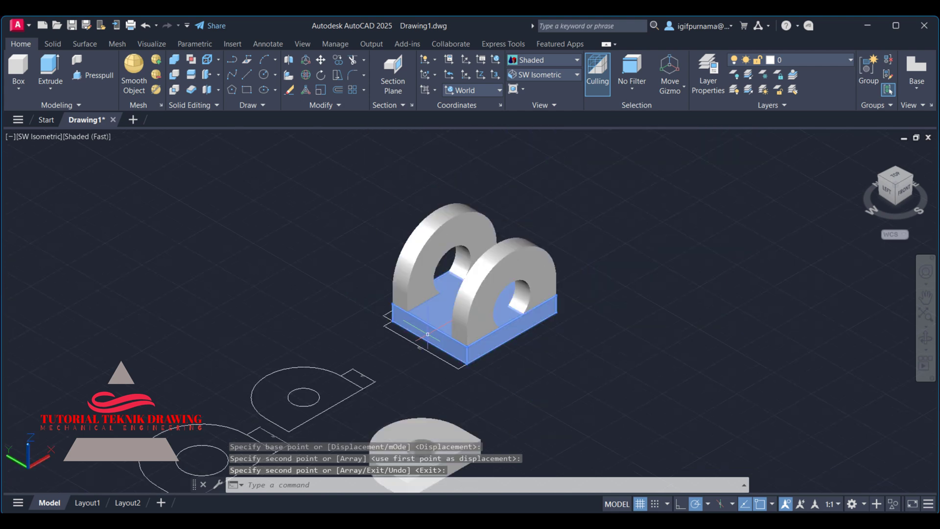
scroll(475, 286, up, 2)
scroll(474, 287, up, 4)
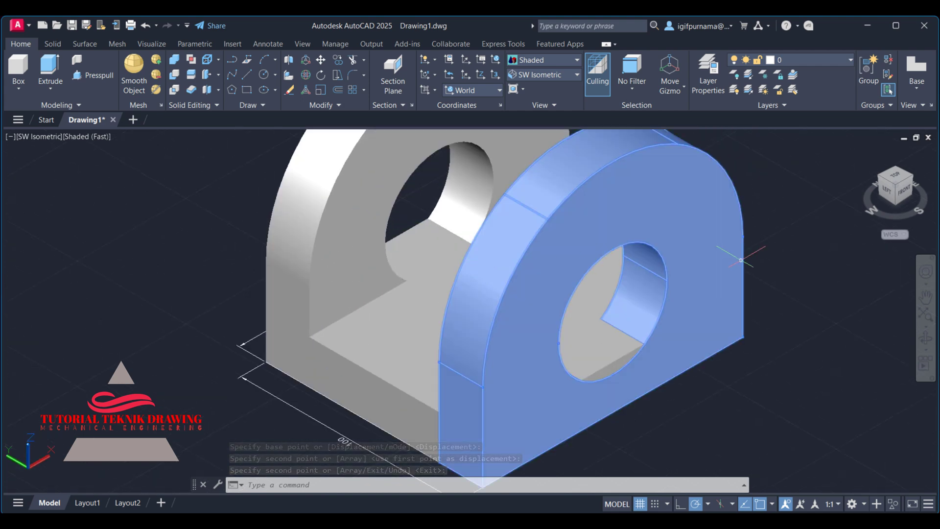
scroll(741, 260, down, 3)
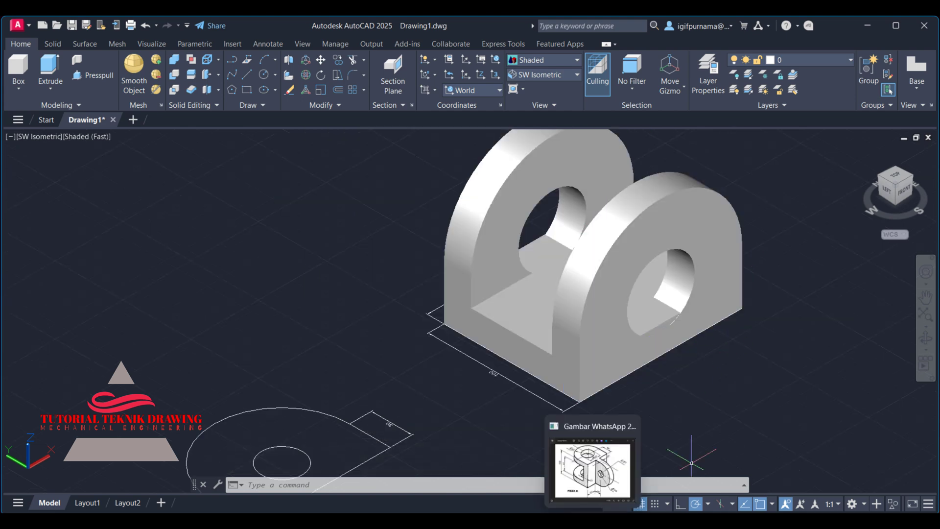
click(593, 469)
scroll(511, 132, up, 1)
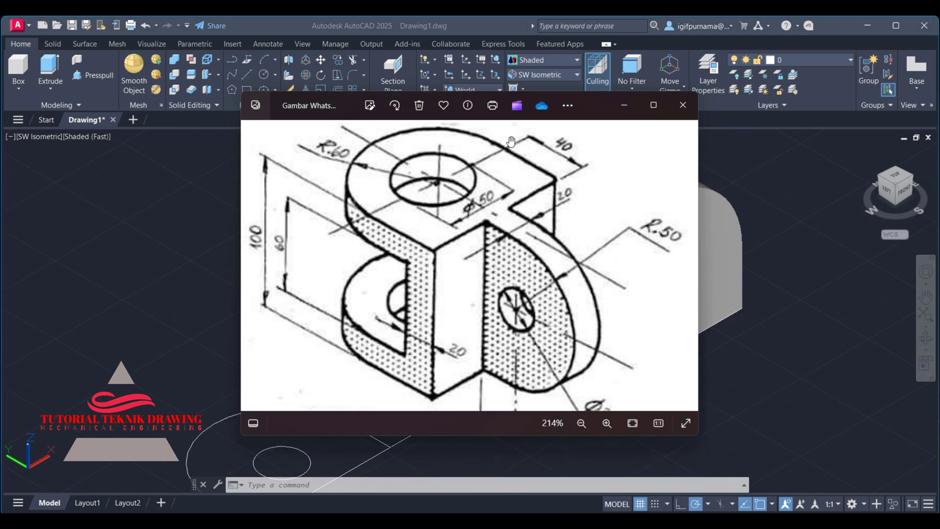
click(784, 260)
- Zoom and pan so the whole bracket and sketches are in view
scroll(738, 327, up, 3)
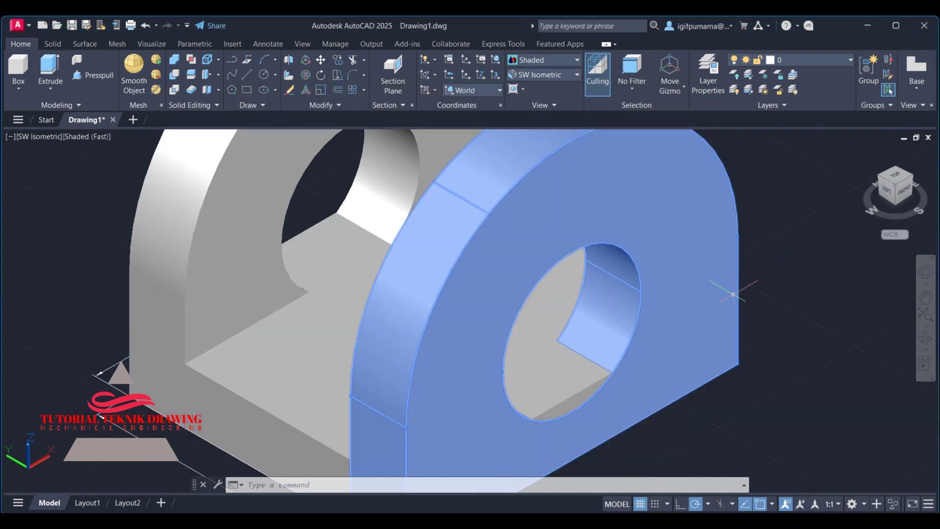
scroll(731, 322, down, 5)
scroll(587, 237, down, 2)
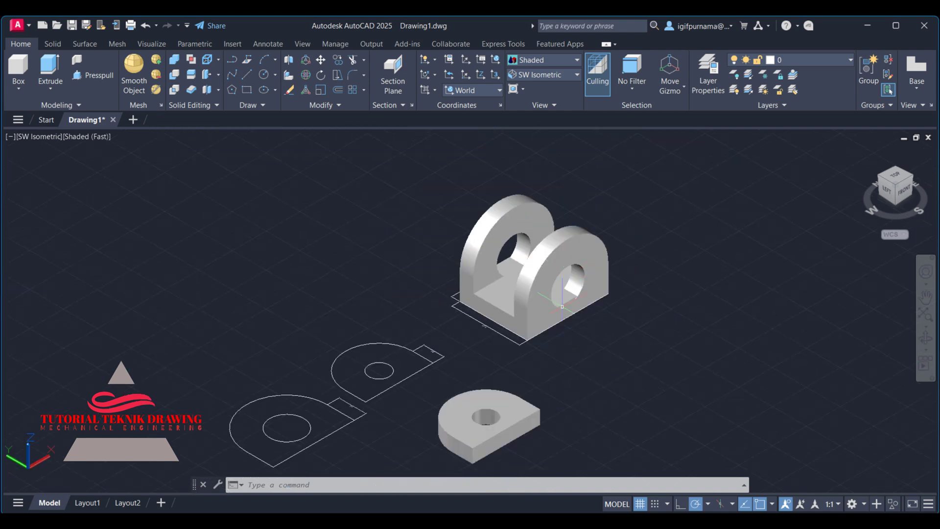
scroll(549, 351, up, 1)
mouse_move(549, 350)
middle_down()
mouse_move(550, 302)
mouse_move(574, 359)
middle_up()
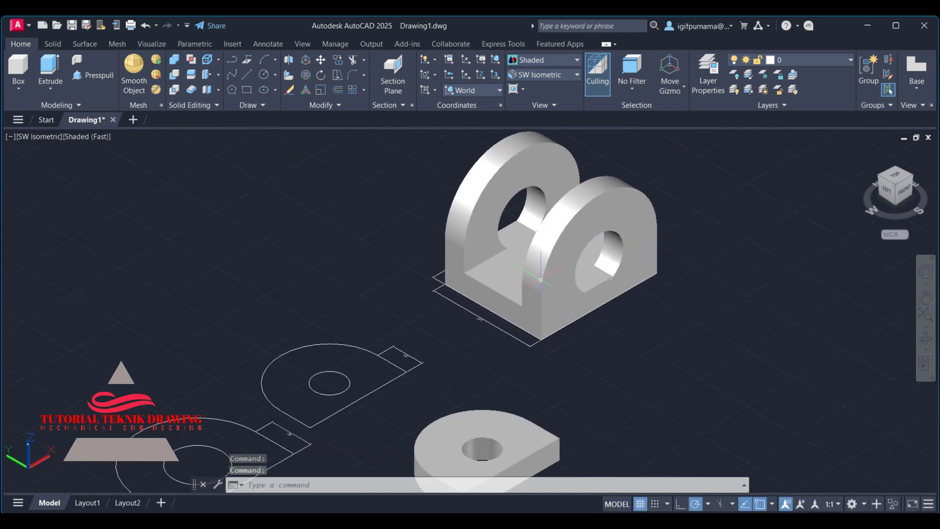
- Copy both uprights and the base plate to a new spot left of the original
click(322, 61)
click(534, 267)
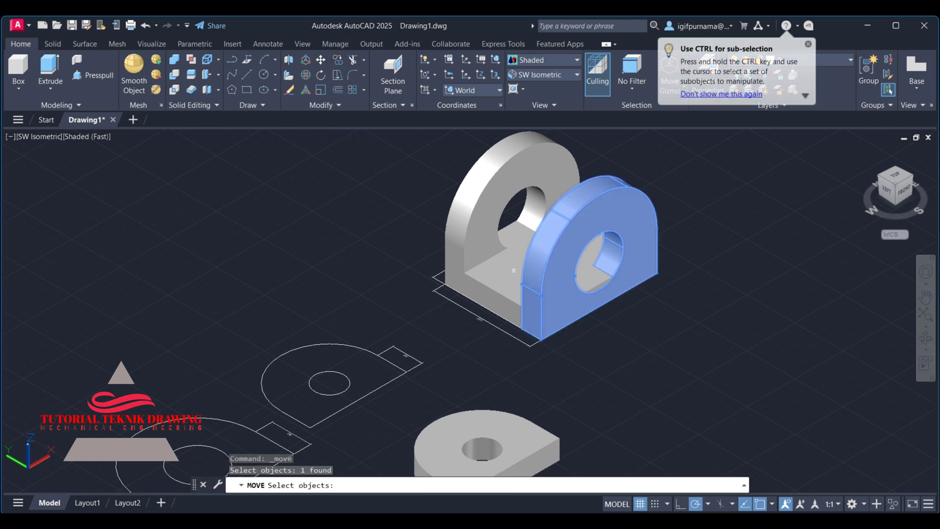
click(337, 60)
click(611, 294)
click(495, 294)
click(441, 209)
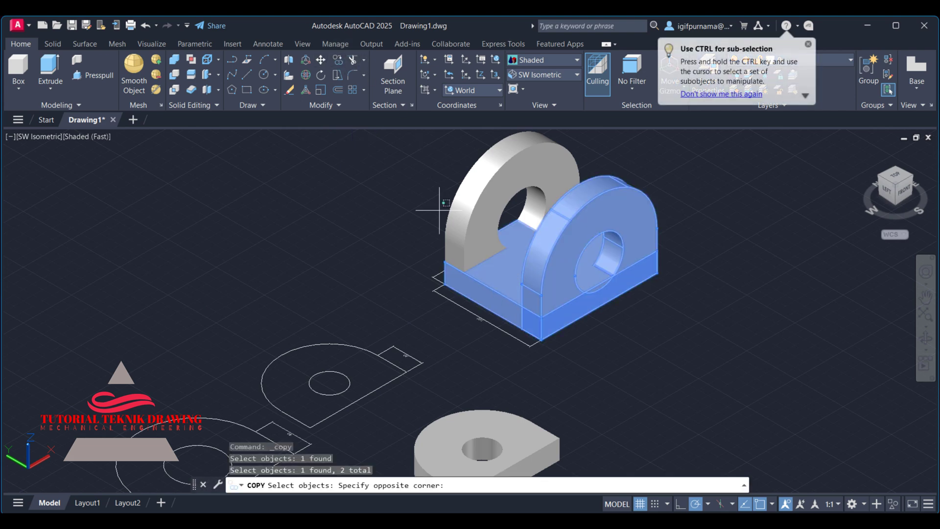
click(463, 218)
key(Return)
click(95, 259)
key(Return)
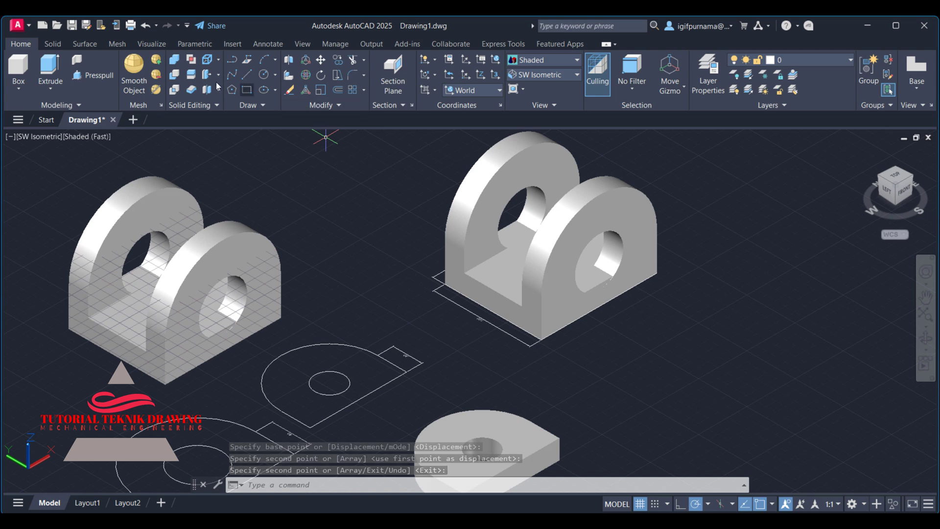
- Union the two uprights and the base plate into a single solid
click(173, 60)
click(525, 185)
click(480, 239)
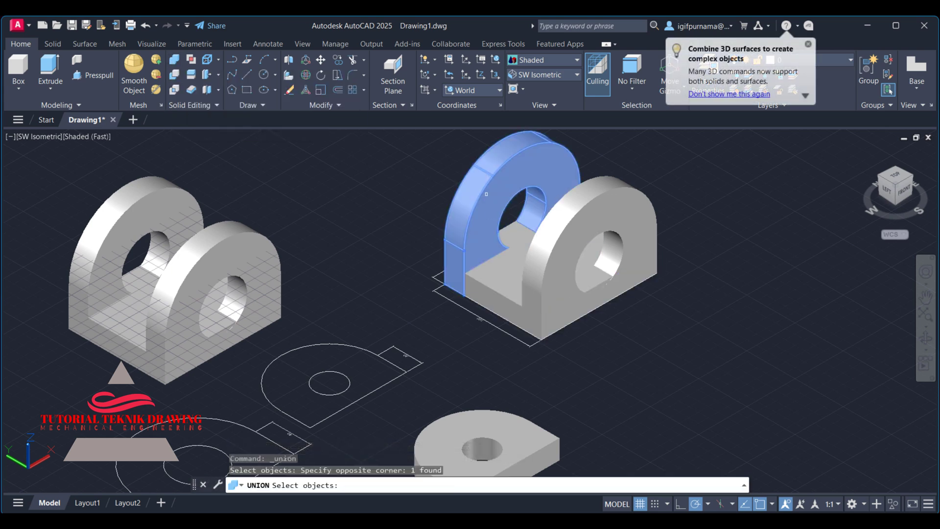
click(514, 267)
click(559, 259)
key(Return)
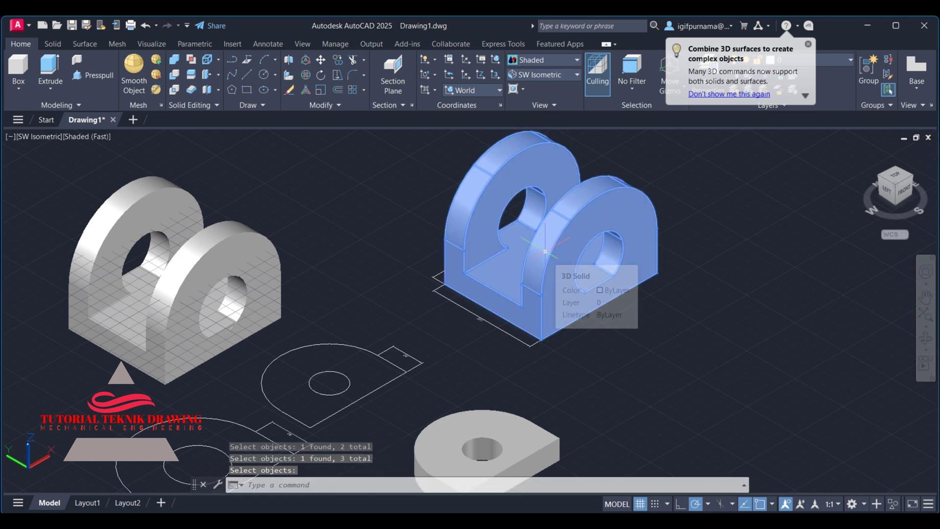
- Move the merged bracket further right, clear of the rectangle outline
click(321, 60)
click(538, 230)
key(Return)
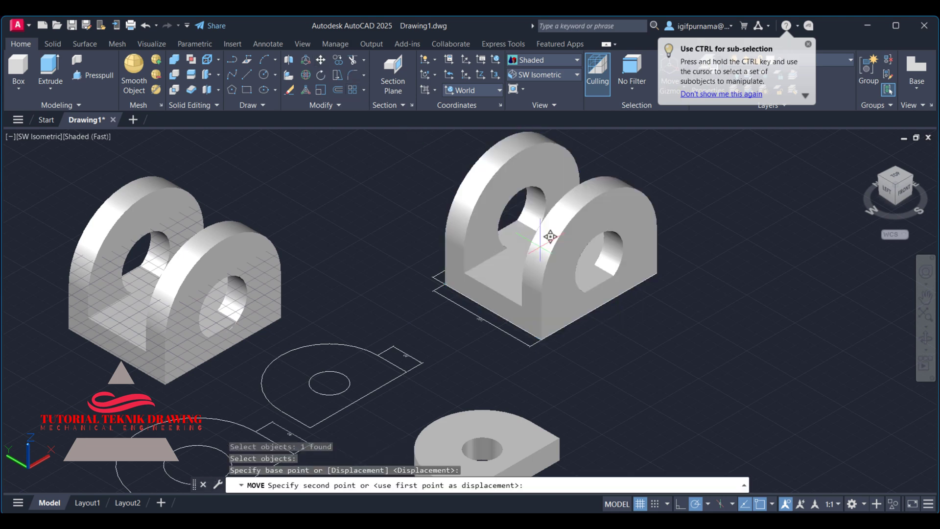
scroll(535, 241, down, 2)
click(717, 299)
- 3D-rotate the merged bracket 90° about the X axis so it lies on its side
middle_drag(492, 390, 392, 322)
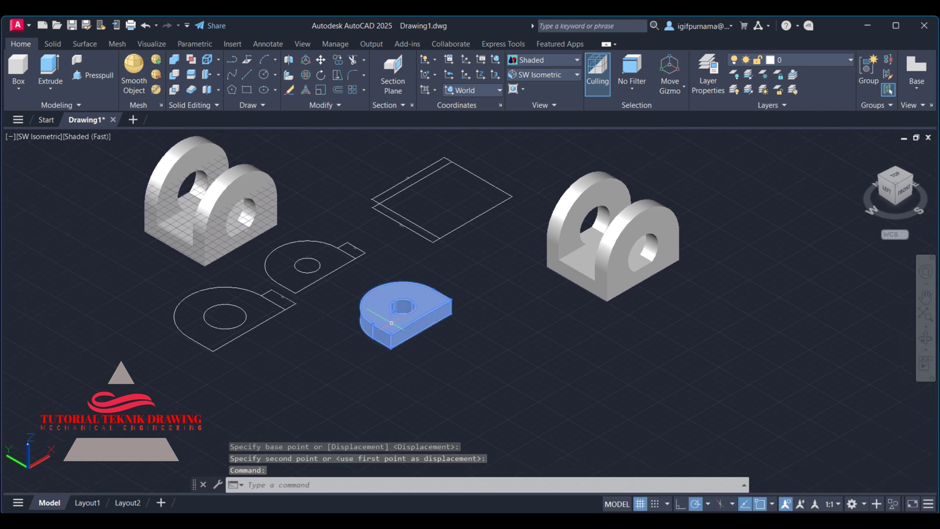
scroll(643, 229, up, 3)
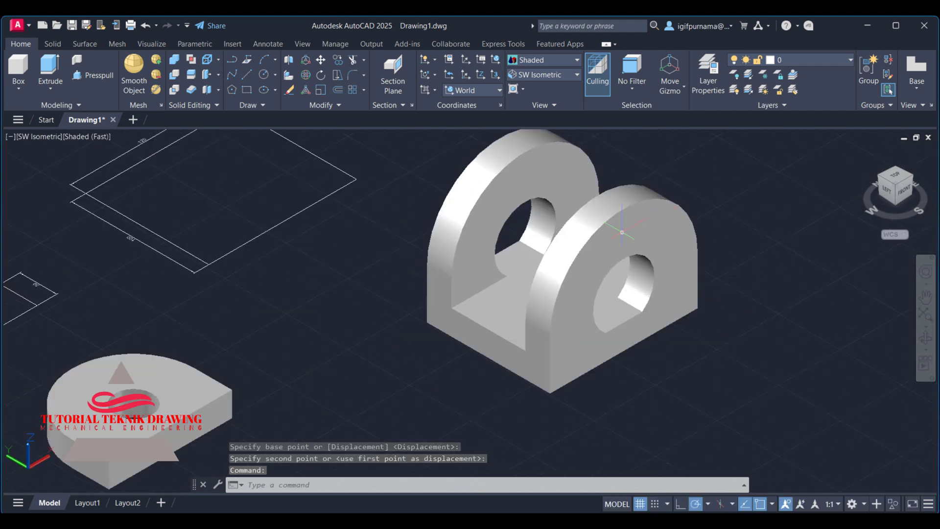
click(305, 75)
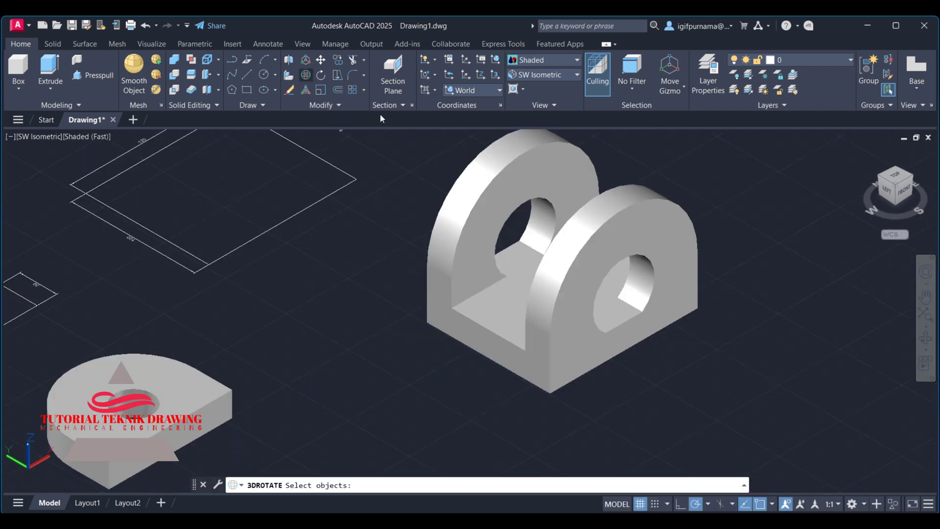
click(562, 243)
key(Return)
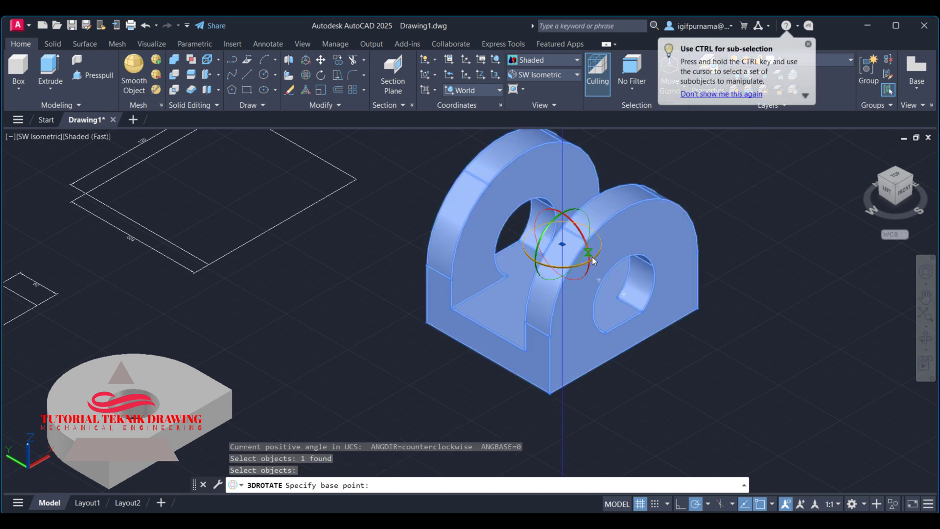
click(590, 257)
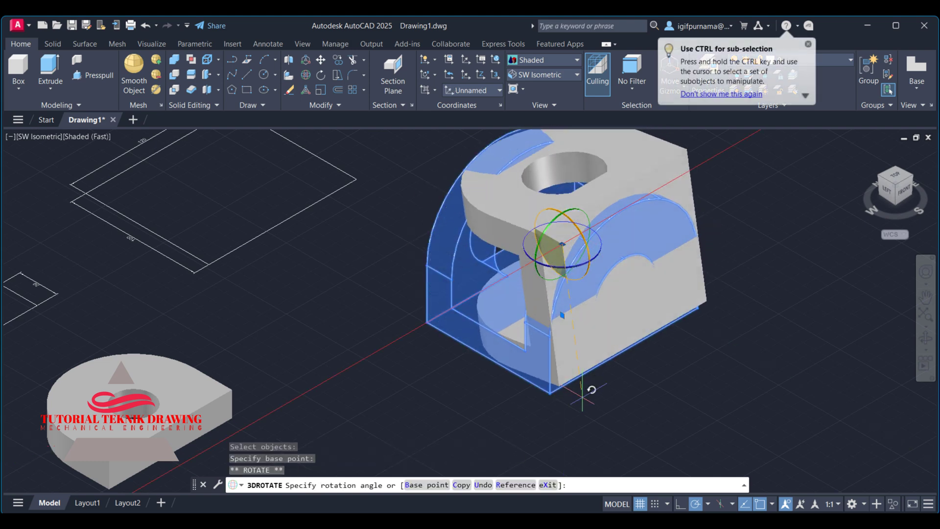
click(558, 417)
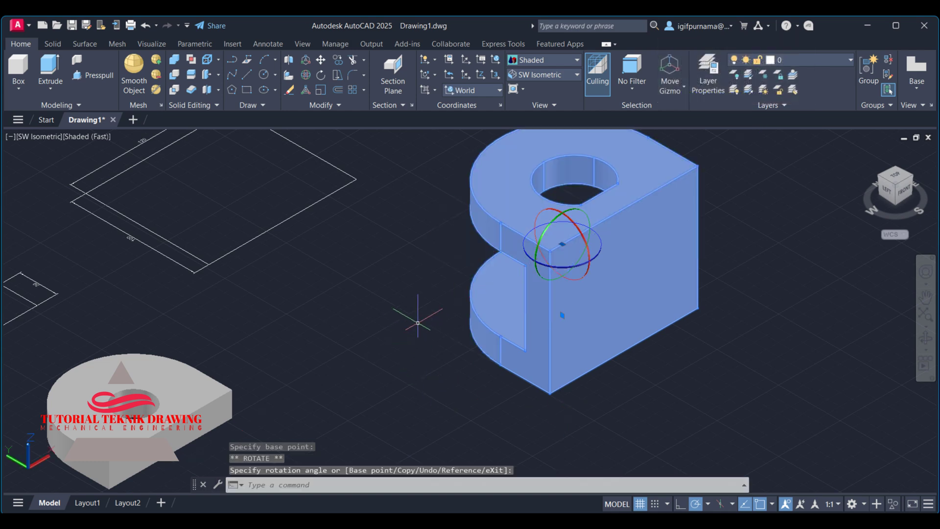
key(Escape)
middle_drag(418, 328, 508, 257)
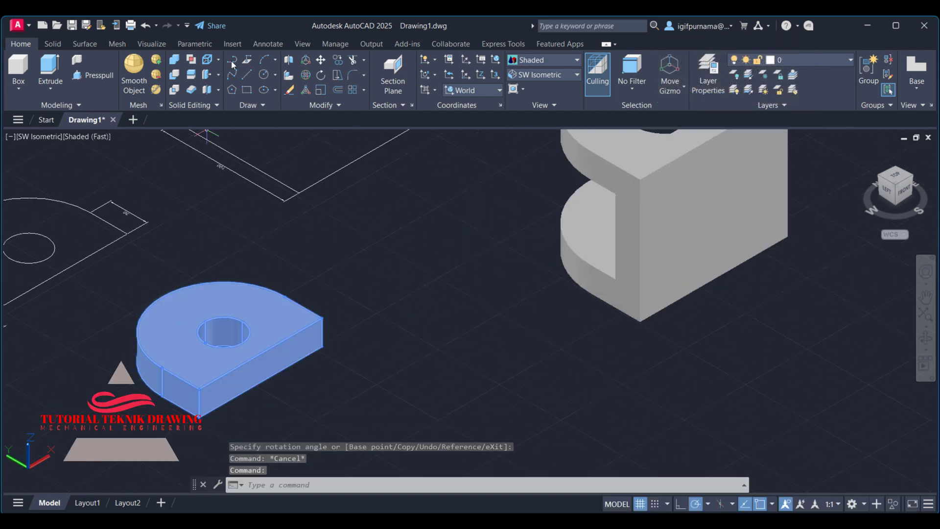
- Move the D-shaped plate to the right of the turned bracket
click(321, 59)
click(266, 330)
key(Return)
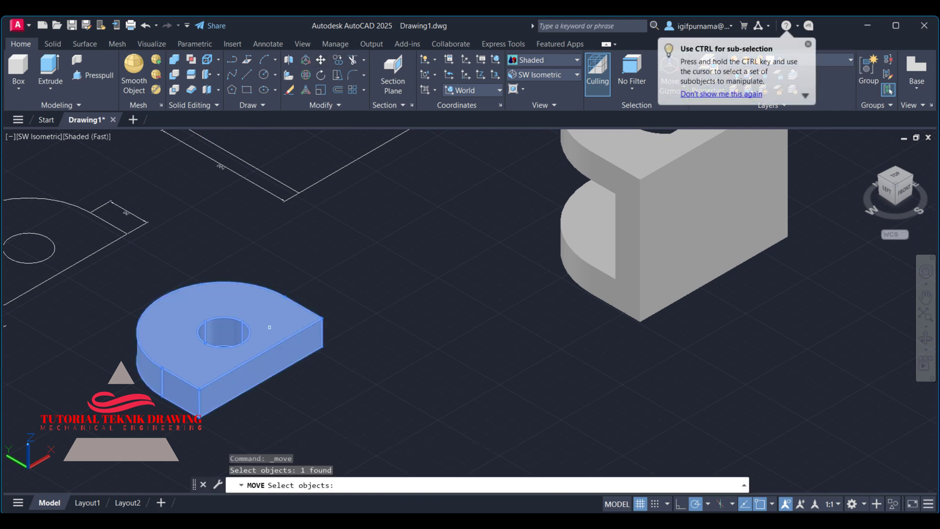
click(282, 308)
middle_drag(573, 344, 414, 390)
click(806, 276)
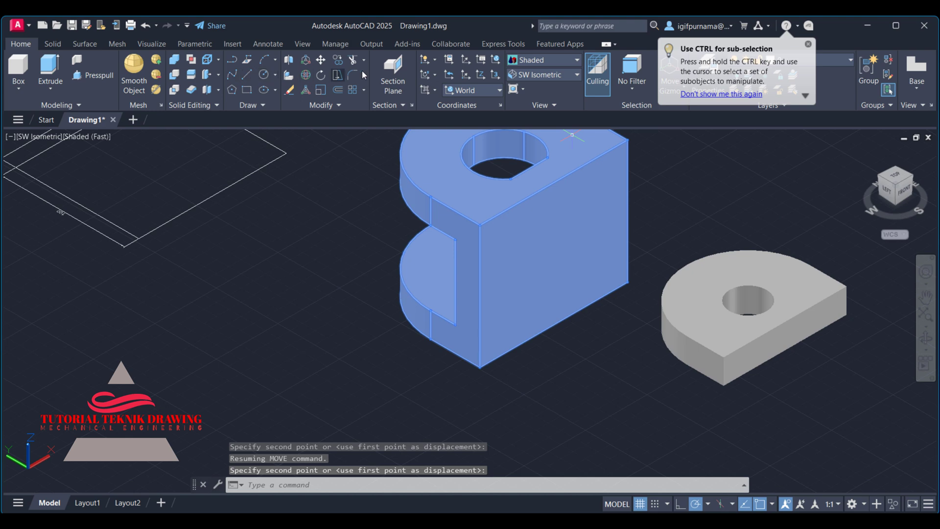
- 3D-rotate the D-shaped plate 90° about its hole so it stands upright
click(307, 76)
click(729, 306)
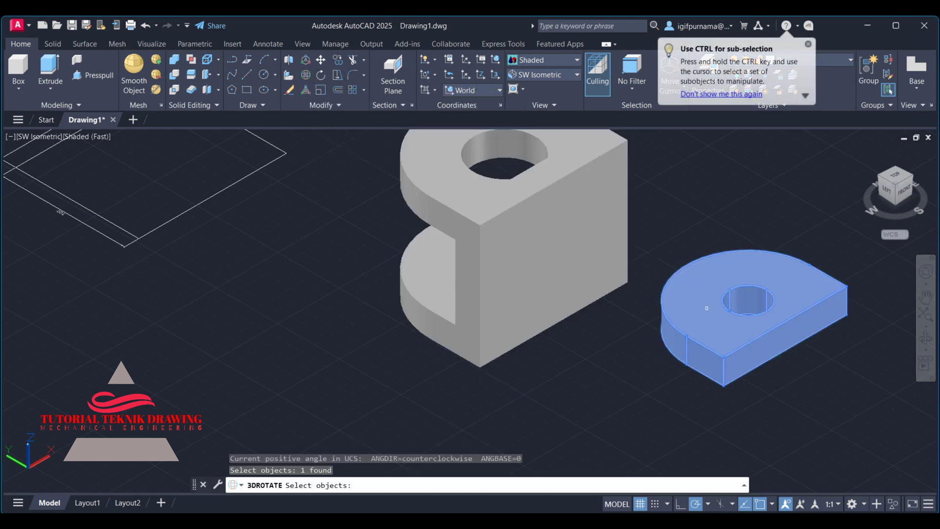
key(Return)
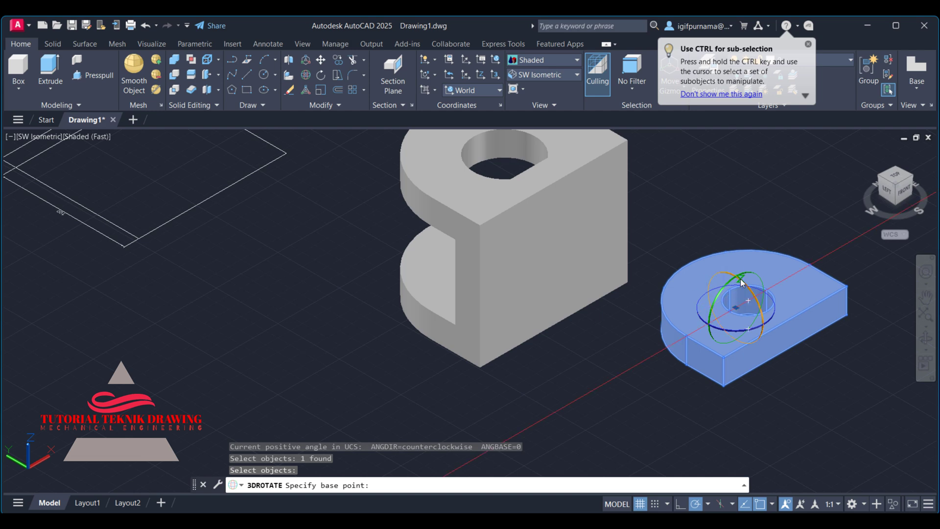
click(761, 313)
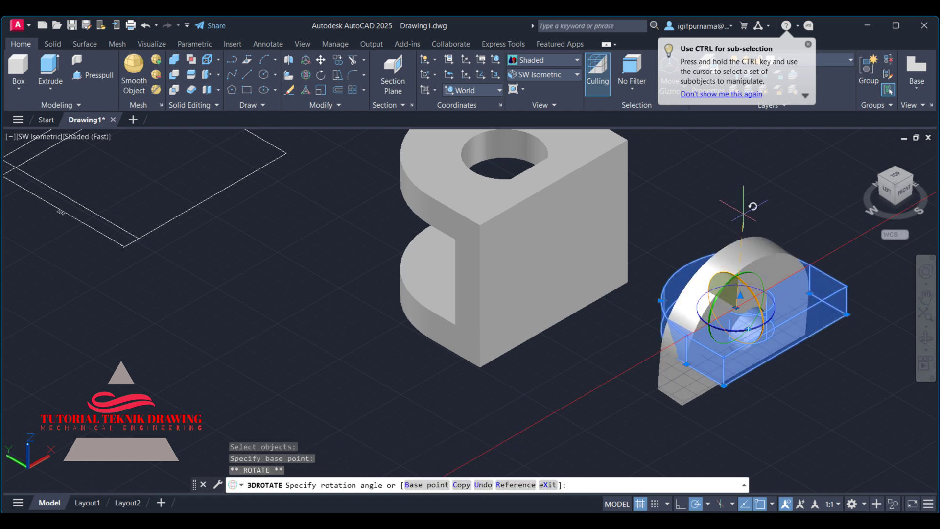
text(90)
key(Return)
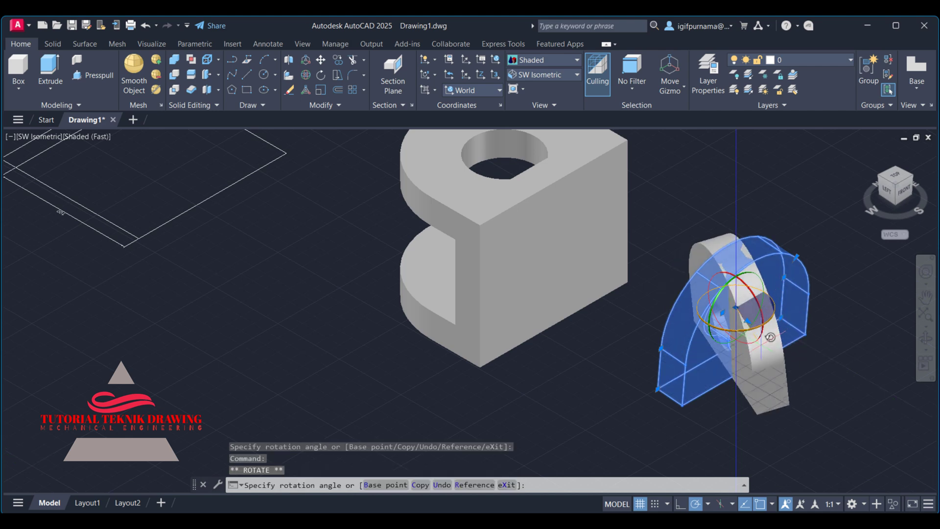
click(806, 352)
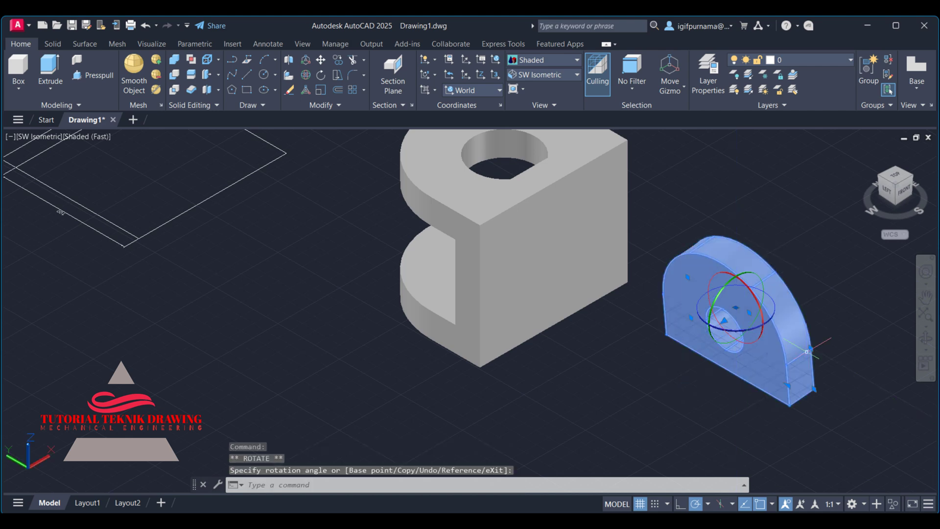
click(753, 289)
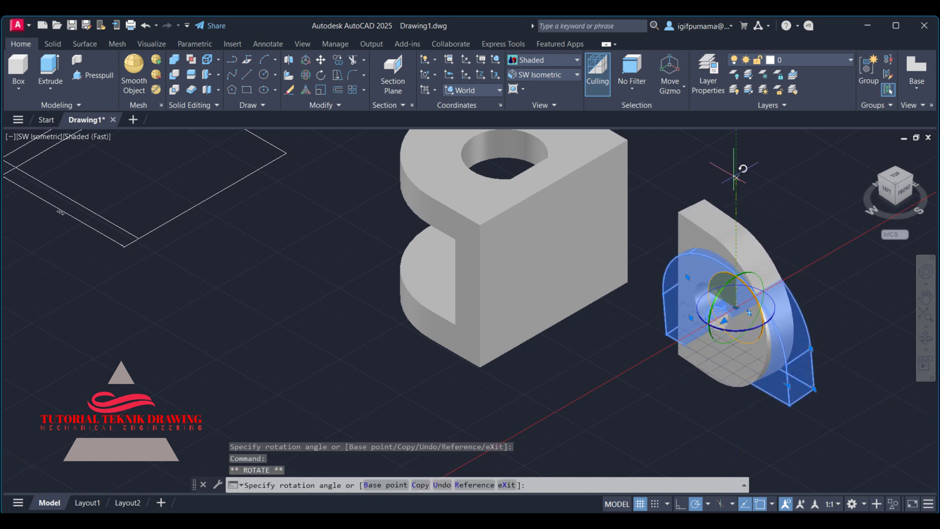
key(Escape)
- Start moving the upright plate, using its top corner as the base point
click(616, 136)
click(320, 59)
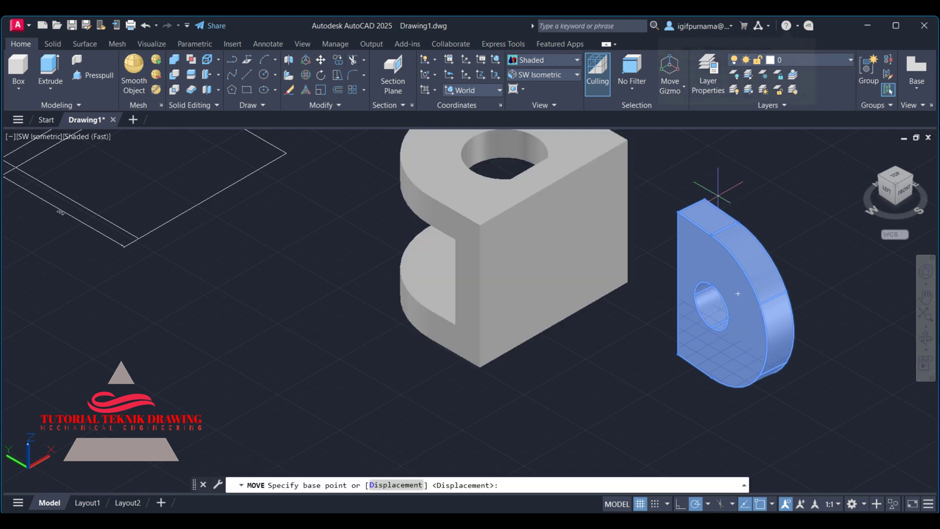
scroll(700, 190, up, 4)
scroll(700, 191, up, 1)
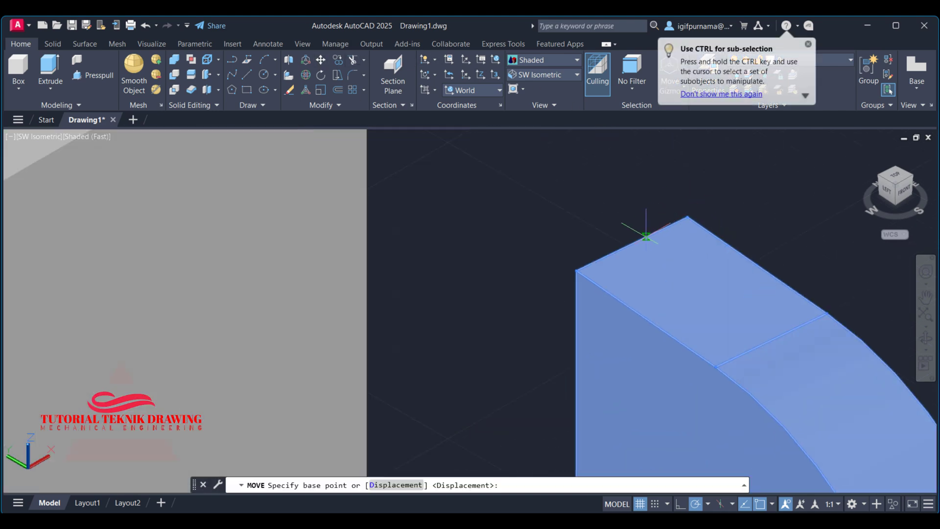
click(632, 242)
- Move the holed lug against the side face of the slotted block
scroll(656, 193, down, 3)
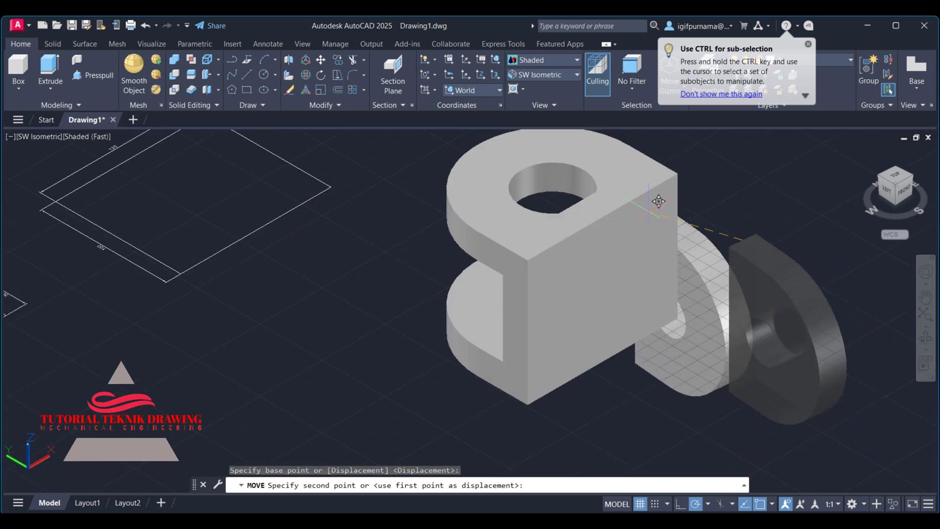
scroll(621, 202, up, 2)
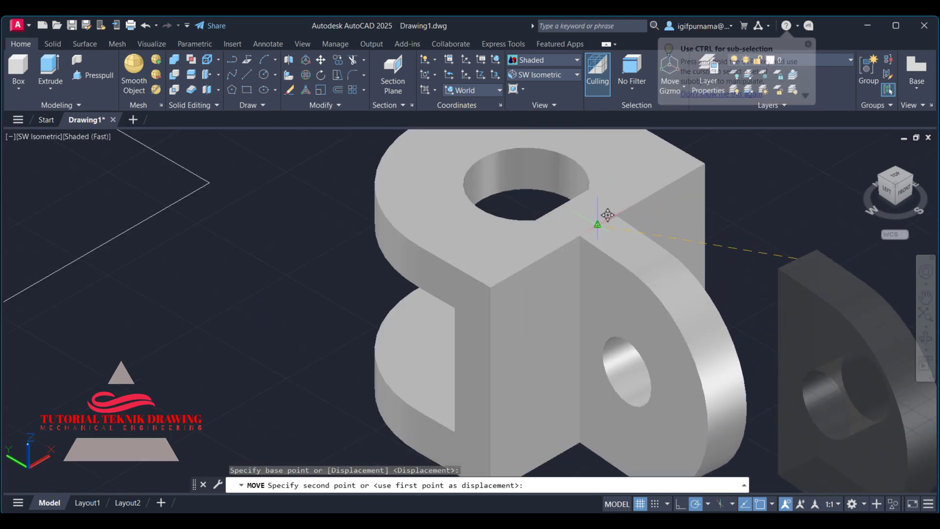
click(579, 221)
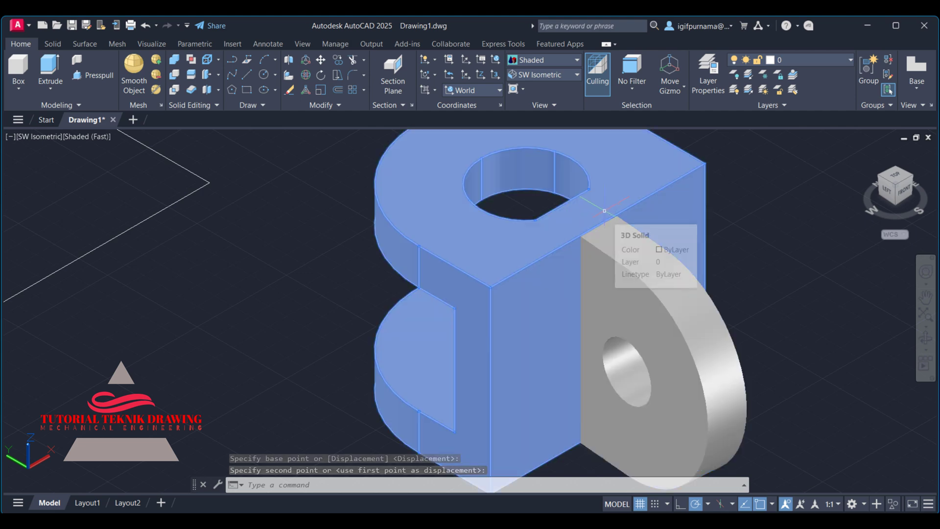
- Union the lug and the block into one solid, then zoom out to check the part
click(174, 61)
click(566, 310)
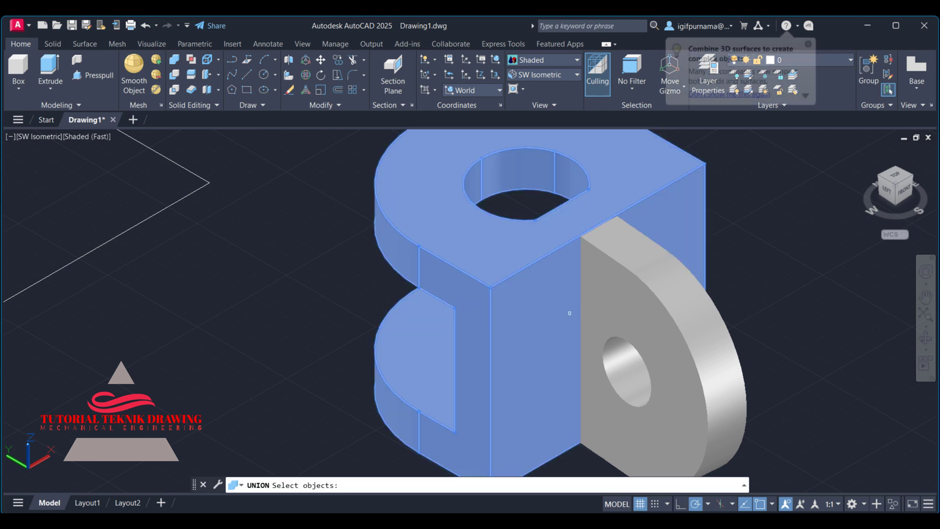
click(646, 293)
key(Return)
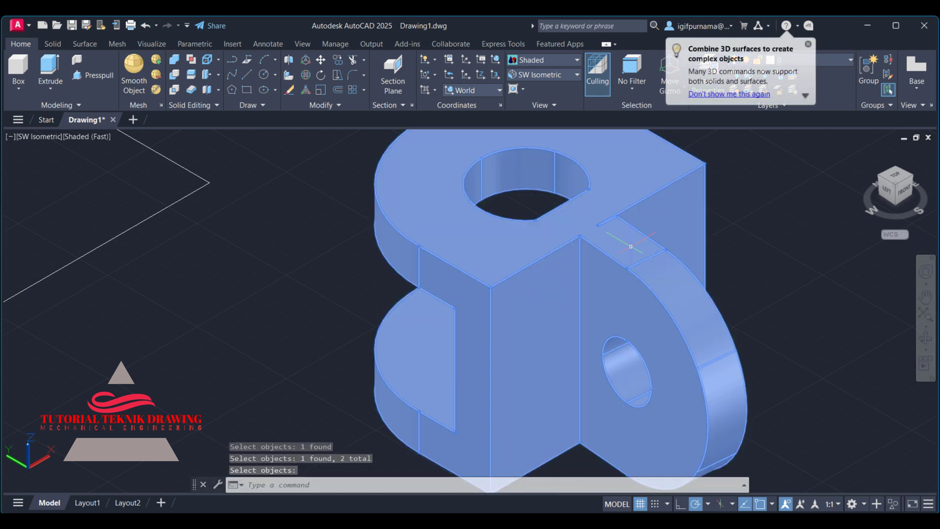
scroll(624, 215, up, 5)
scroll(608, 189, up, 3)
scroll(570, 279, down, 2)
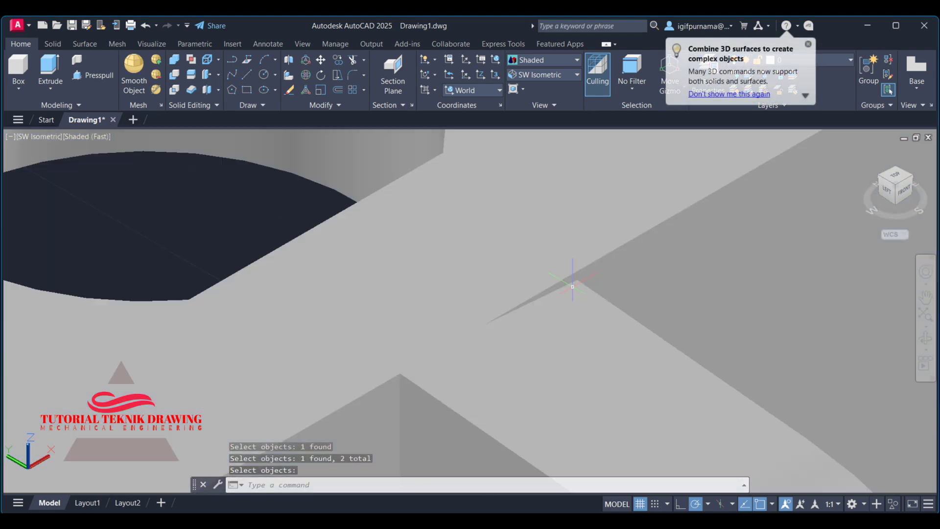
scroll(577, 286, up, 3)
scroll(577, 286, down, 2)
scroll(553, 281, down, 3)
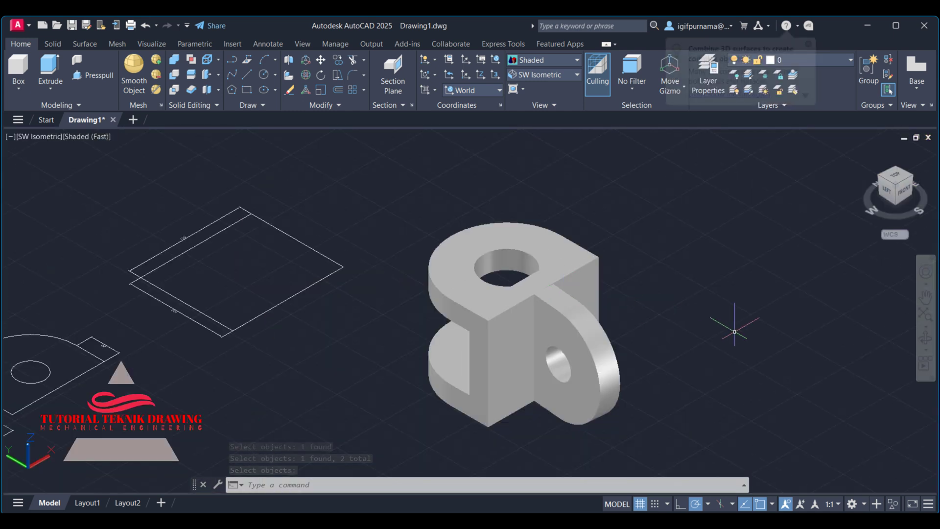
scroll(734, 320, down, 3)
- Undo the union and the lug's earlier rotation
key(ctrl+z)
key(ctrl+z)
key(ctrl+z)
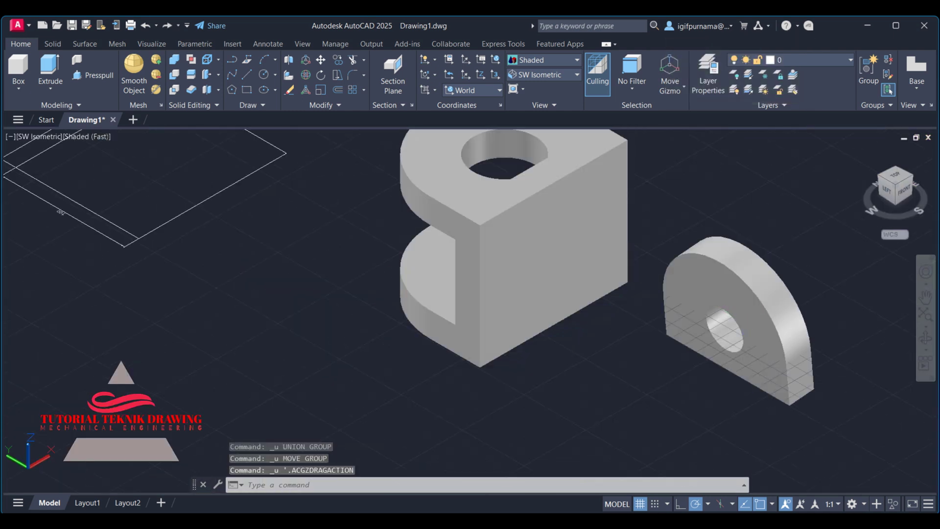
key(ctrl+z)
key(ctrl+z)
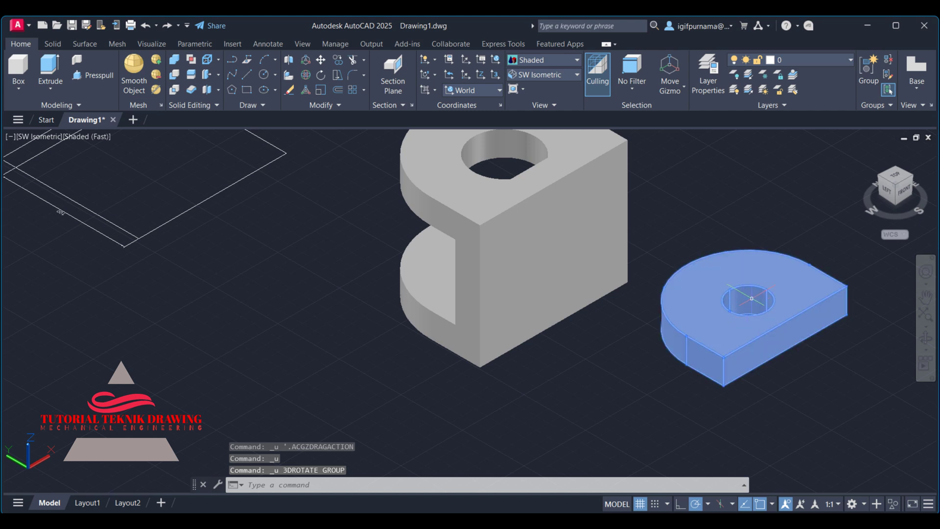
key(ctrl+z)
- Stand the lug upright with 3DROTATE about X, then turn it about Z
click(306, 74)
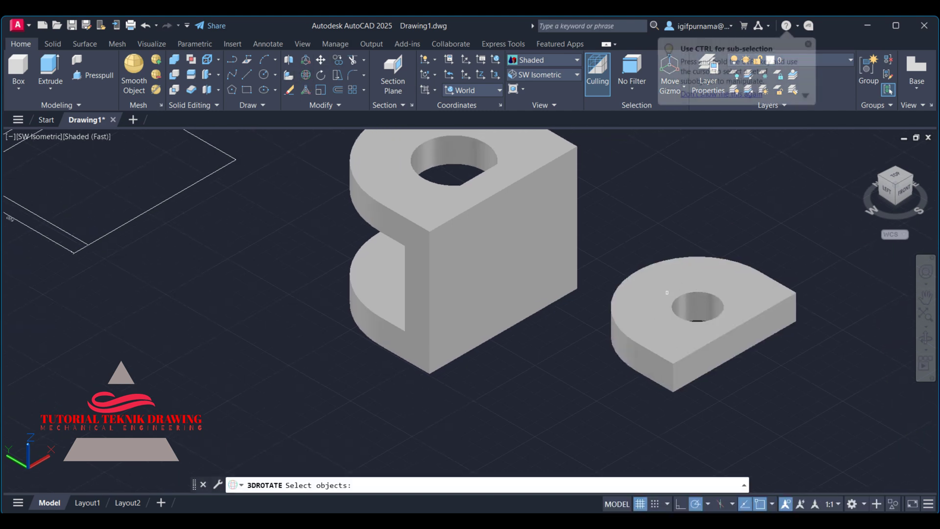
click(698, 335)
key(Return)
click(690, 291)
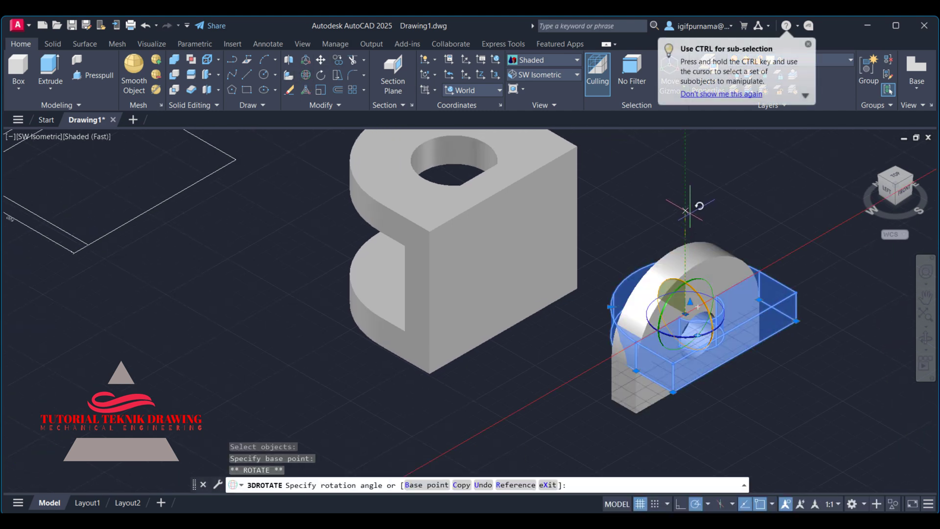
click(689, 212)
click(721, 323)
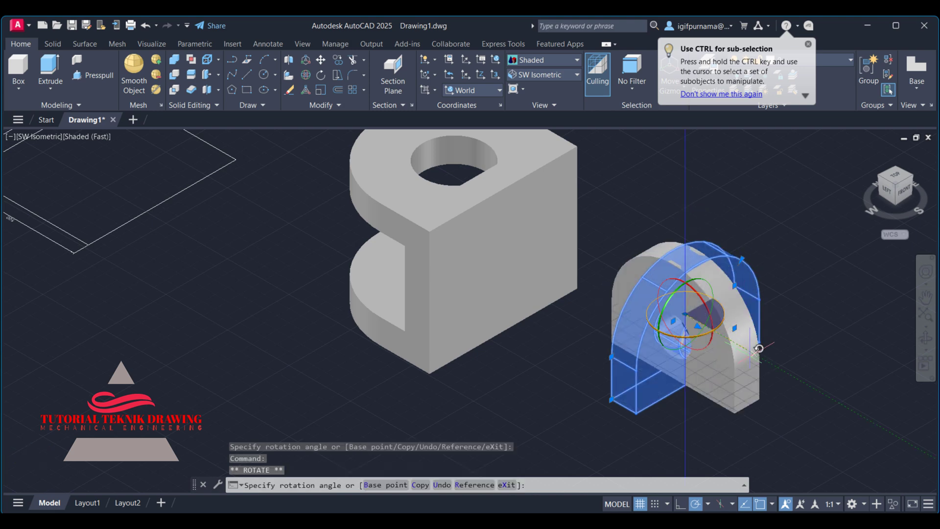
click(773, 365)
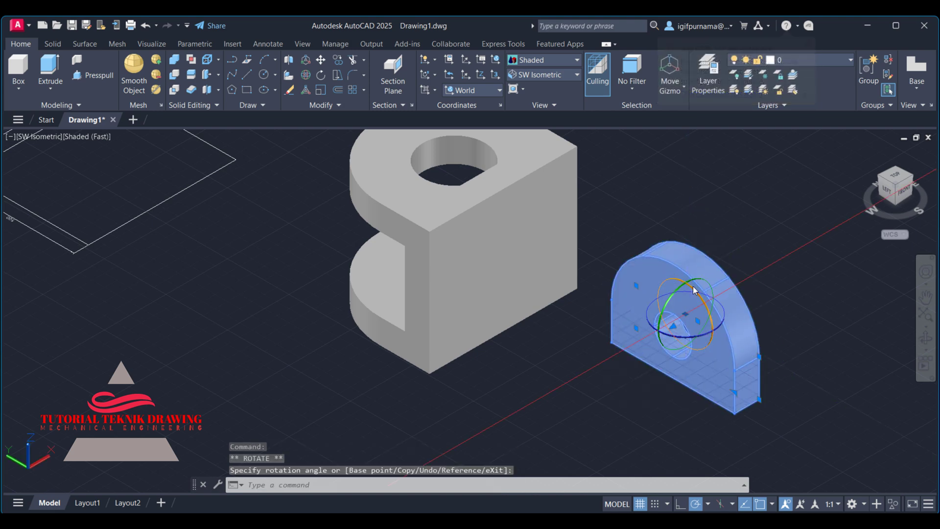
click(722, 320)
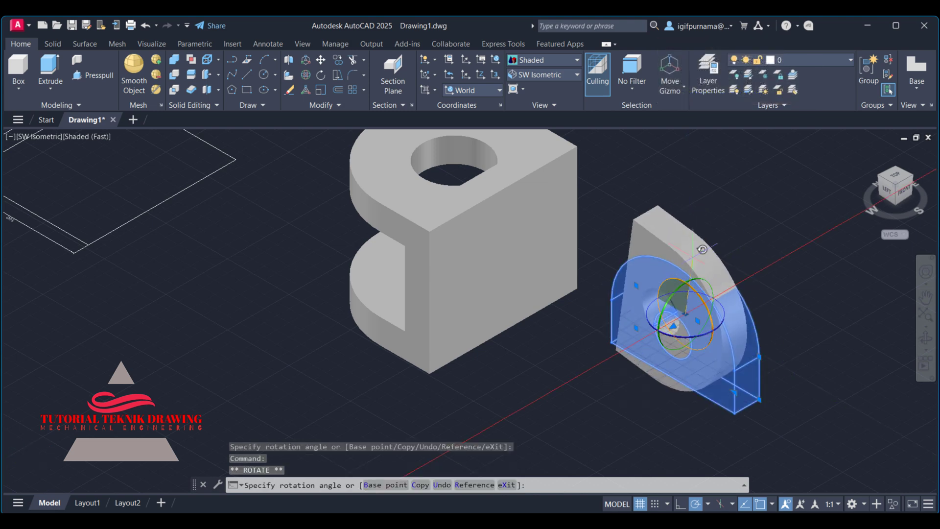
click(686, 199)
click(551, 133)
- Try moving the lug against the block, then undo the misplaced move
click(320, 66)
scroll(644, 226, up, 4)
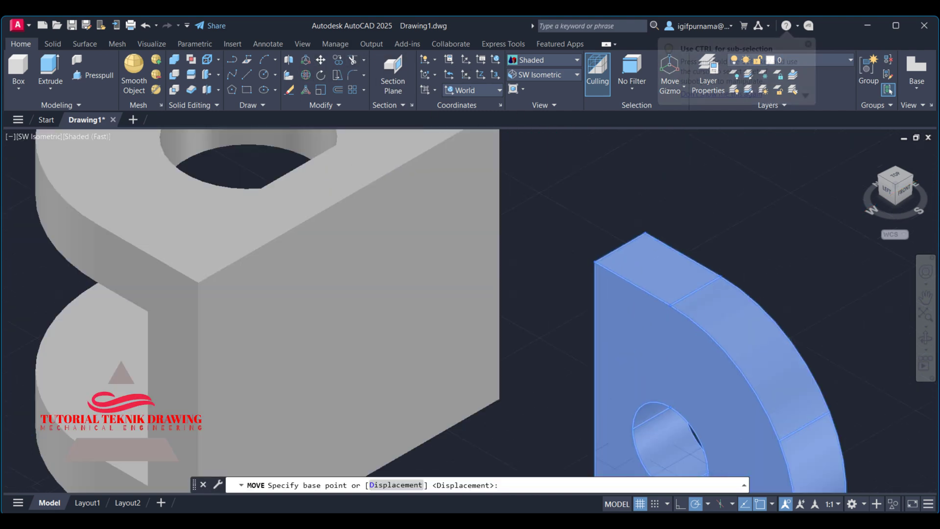
scroll(644, 226, up, 2)
click(608, 256)
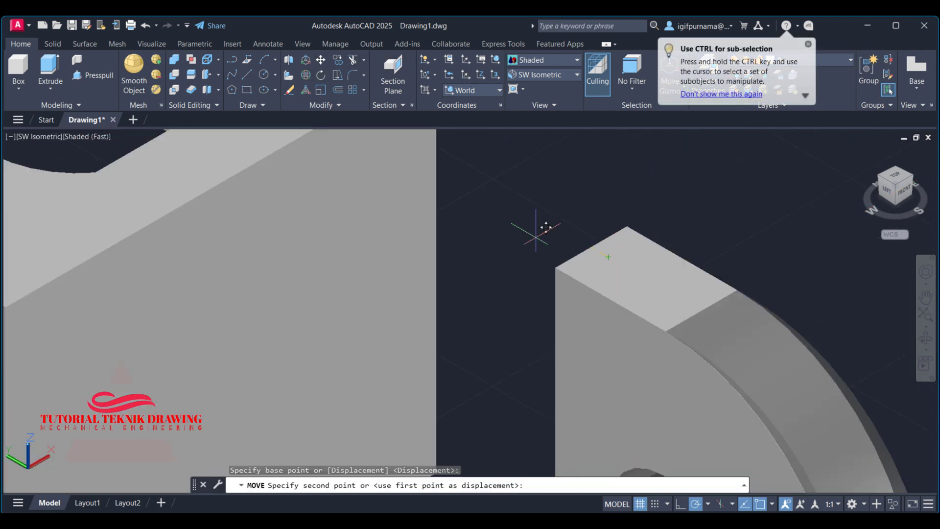
scroll(168, 215, down, 3)
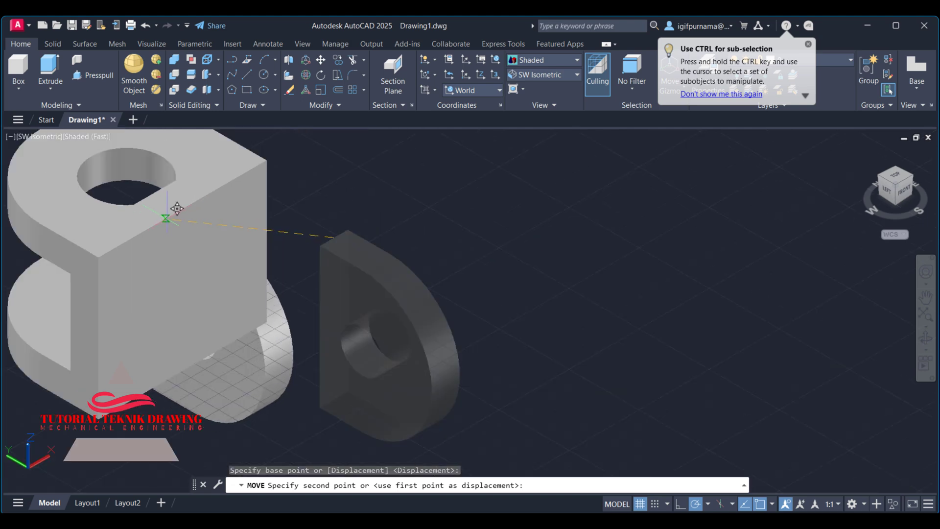
click(167, 204)
key(ctrl+z)
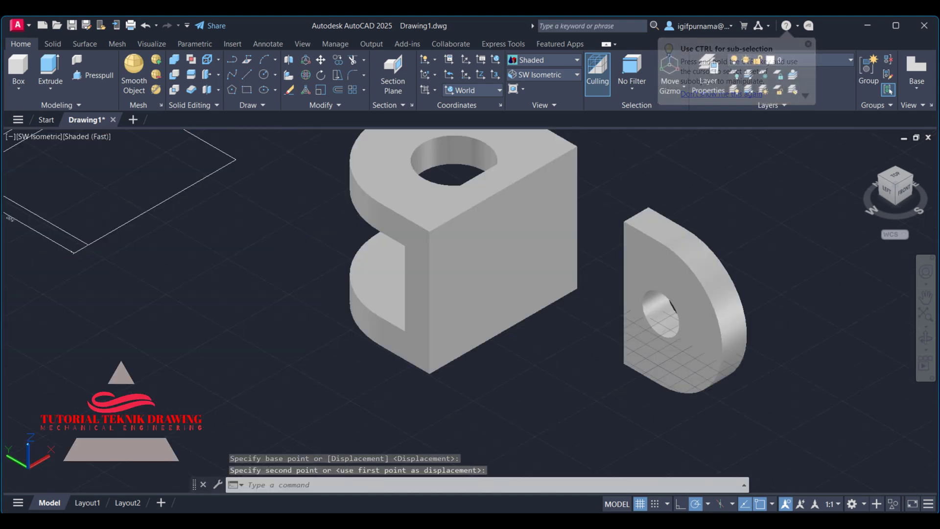
- Move the lug corner-to-corner so it sits flush against the block's side face
click(320, 59)
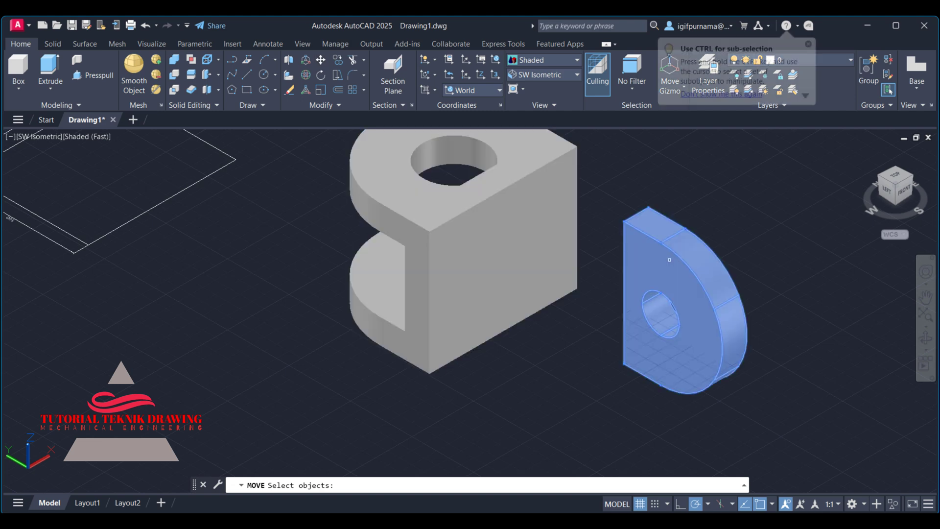
click(667, 258)
scroll(627, 225, up, 4)
key(Return)
click(613, 232)
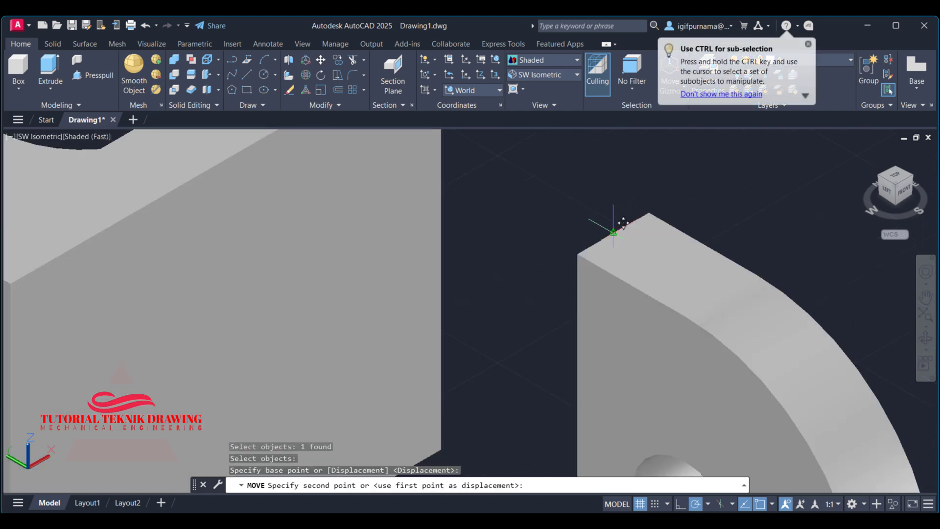
middle_drag(321, 235, 389, 262)
click(291, 182)
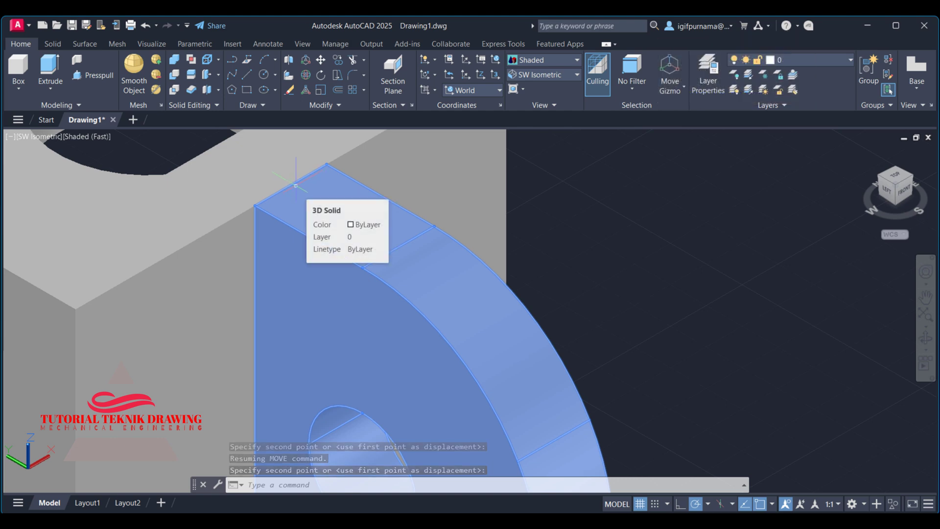
scroll(534, 189, down, 4)
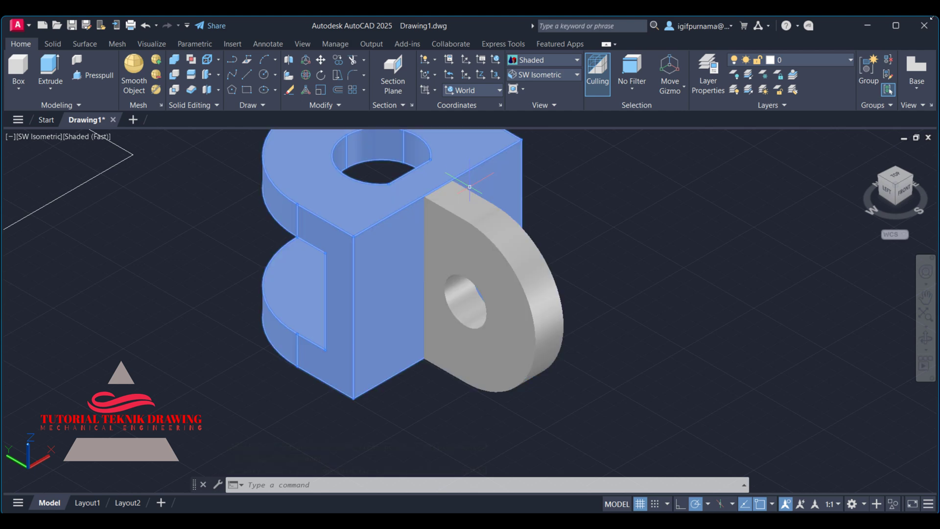
click(175, 62)
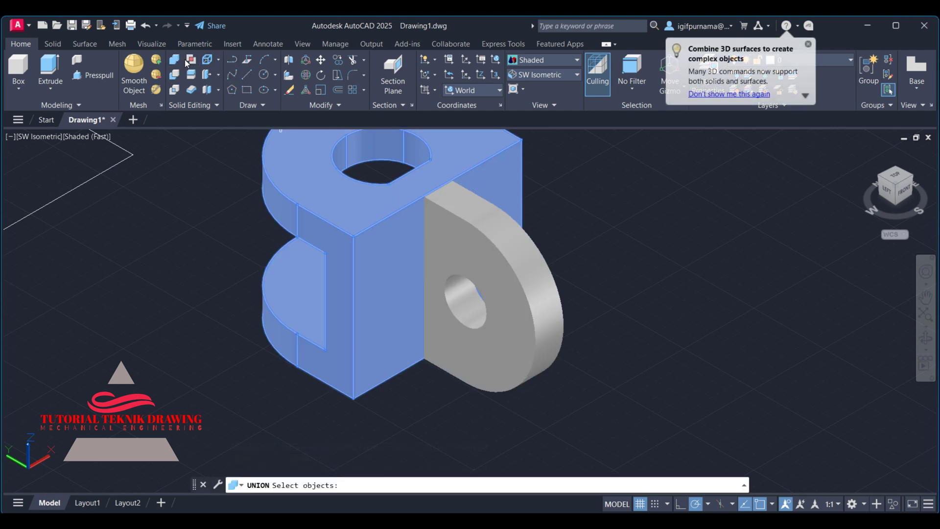
- Copy the lug into place on the block's side face
click(337, 59)
click(490, 274)
key(Return)
click(465, 301)
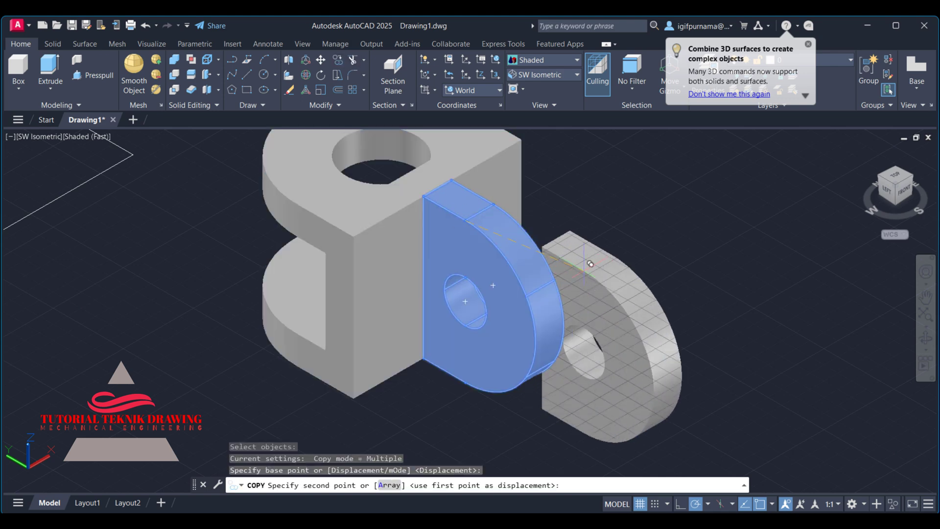
scroll(587, 270, down, 4)
click(241, 206)
key(Return)
scroll(451, 256, up, 3)
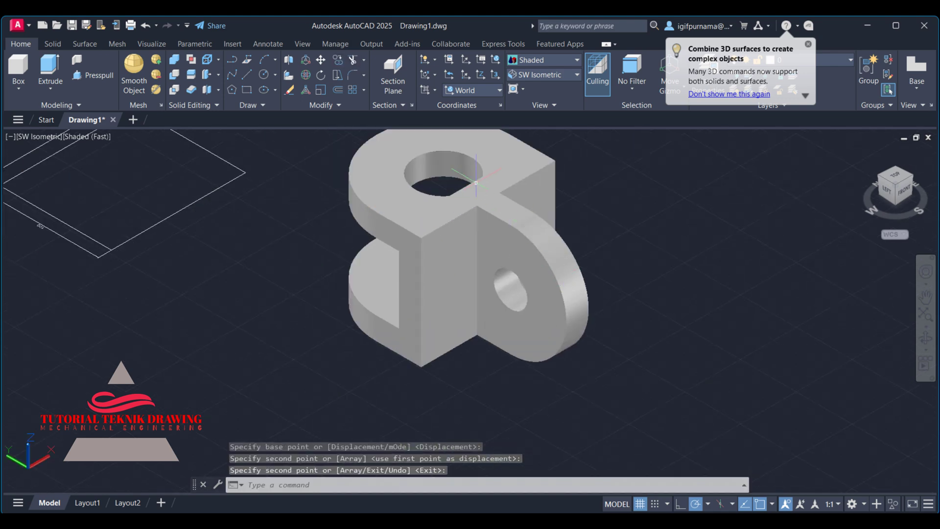
scroll(557, 197, up, 3)
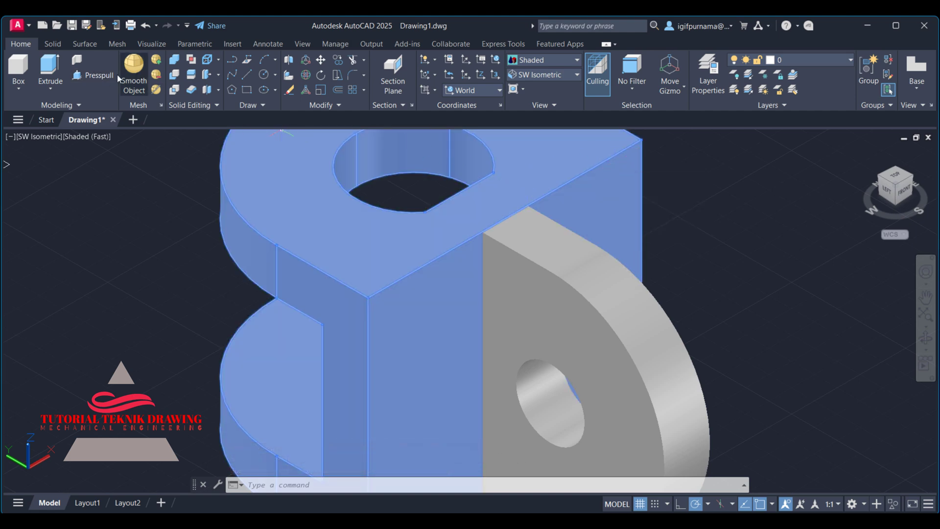
- Union the slotted block and the lug into a single solid
click(180, 58)
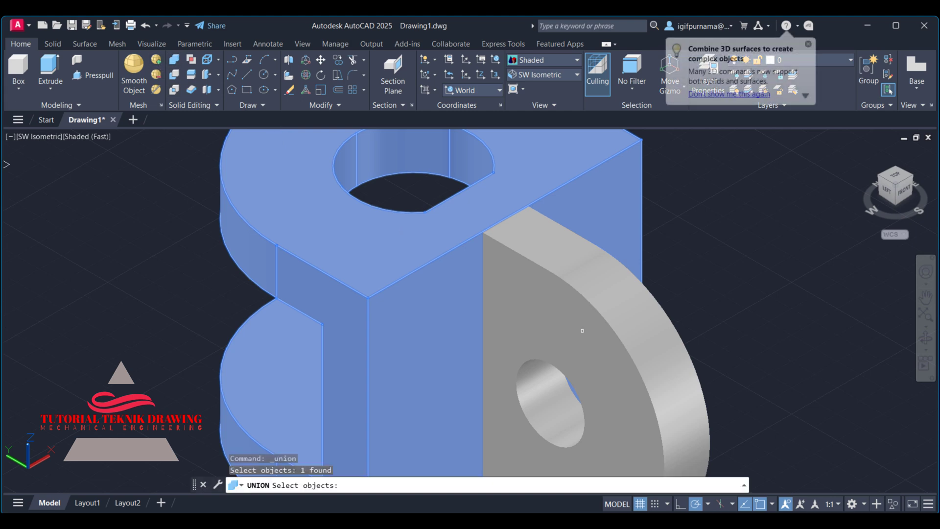
click(521, 269)
click(461, 233)
scroll(462, 233, down, 3)
scroll(429, 191, up, 2)
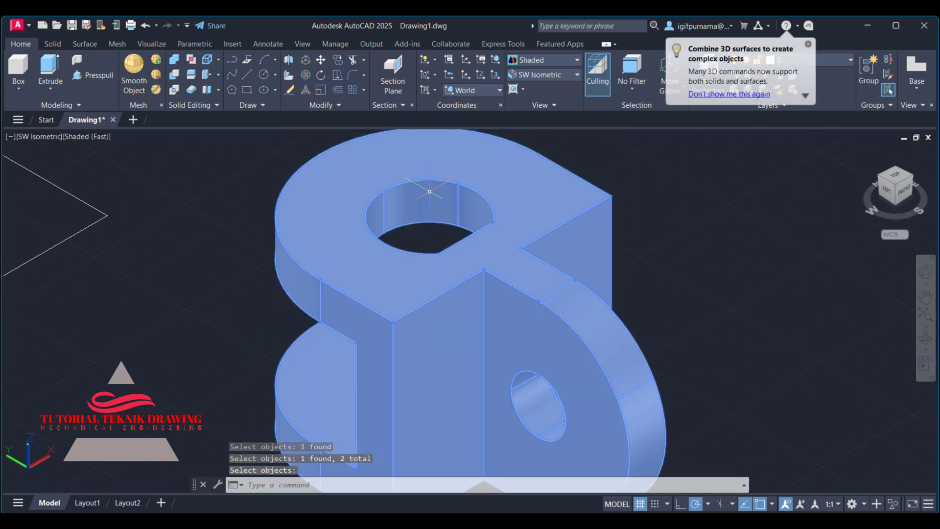
key(Return)
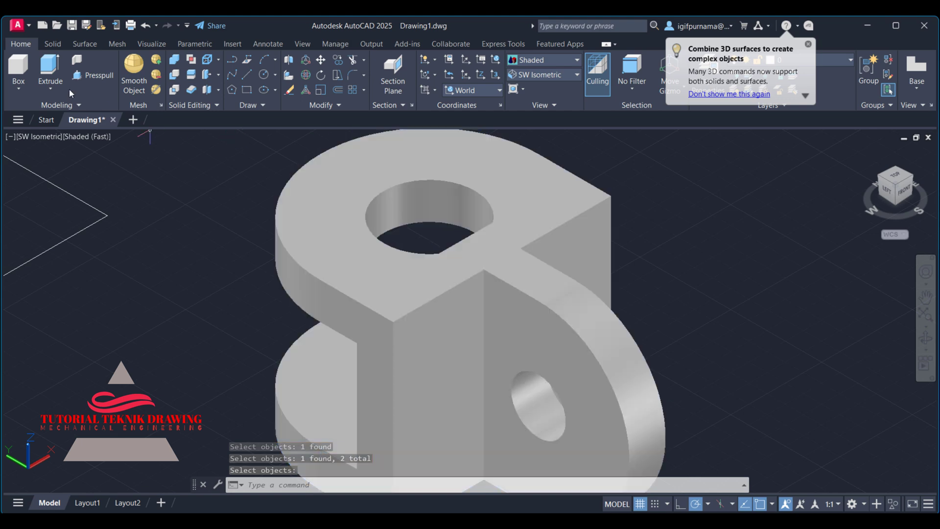
- Create a 50/2-radius cylinder centred on the top hole, extending down through the part
click(28, 86)
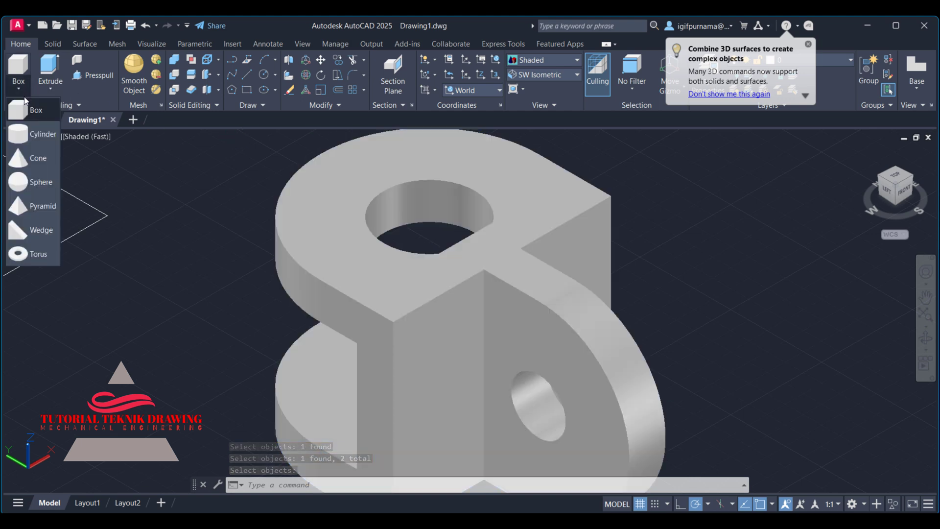
click(31, 136)
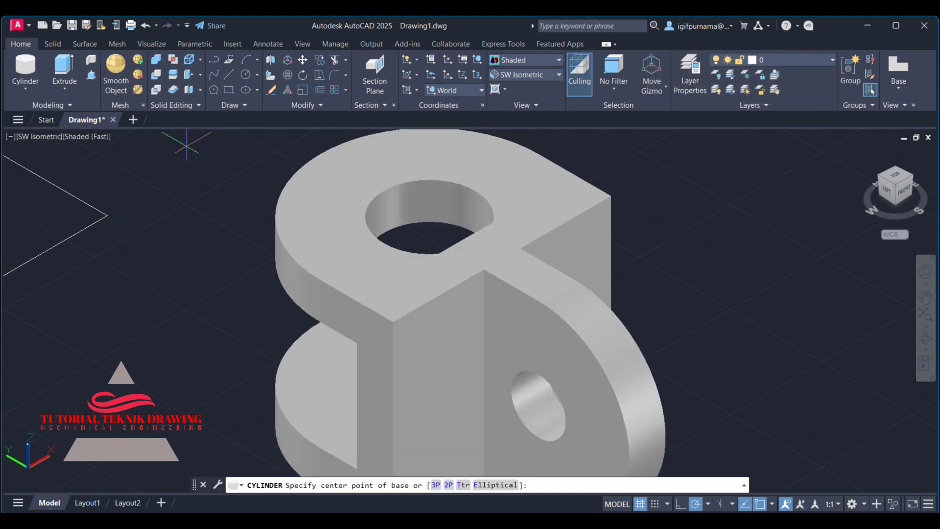
click(430, 217)
text(50/2)
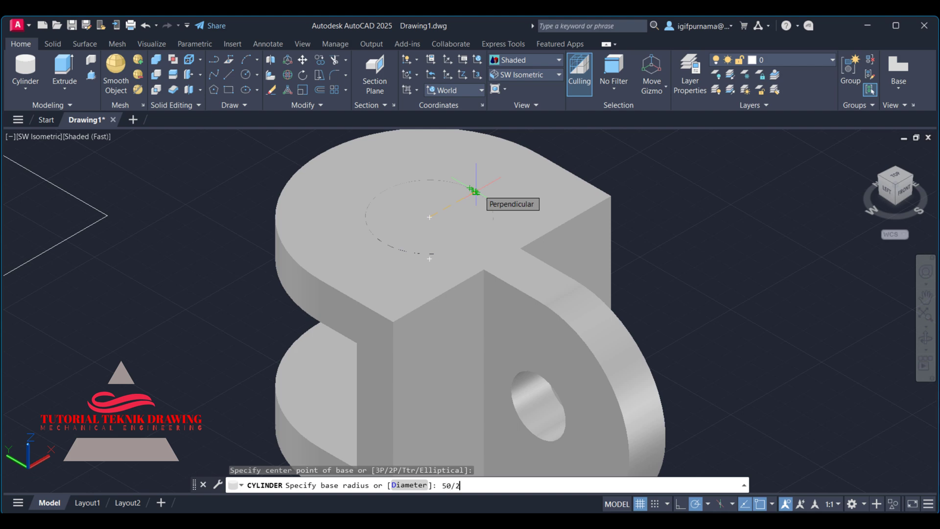
key(Return)
scroll(475, 323, down, 3)
scroll(465, 355, down, 3)
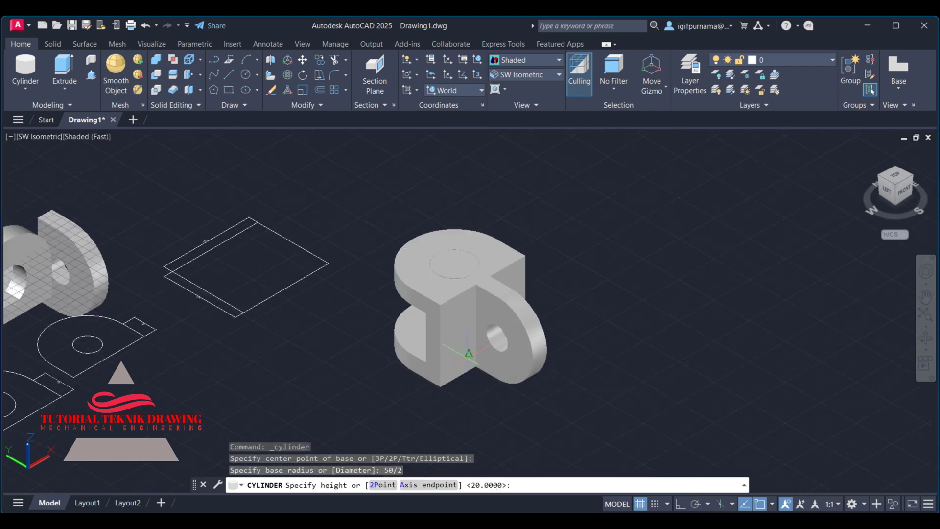
click(464, 424)
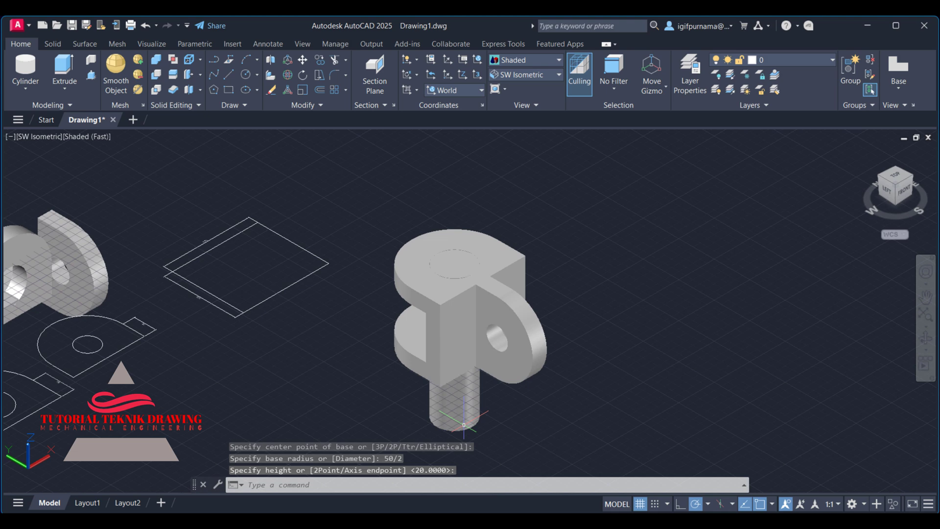
- Subtract the cylinder from the bracket solid
click(161, 75)
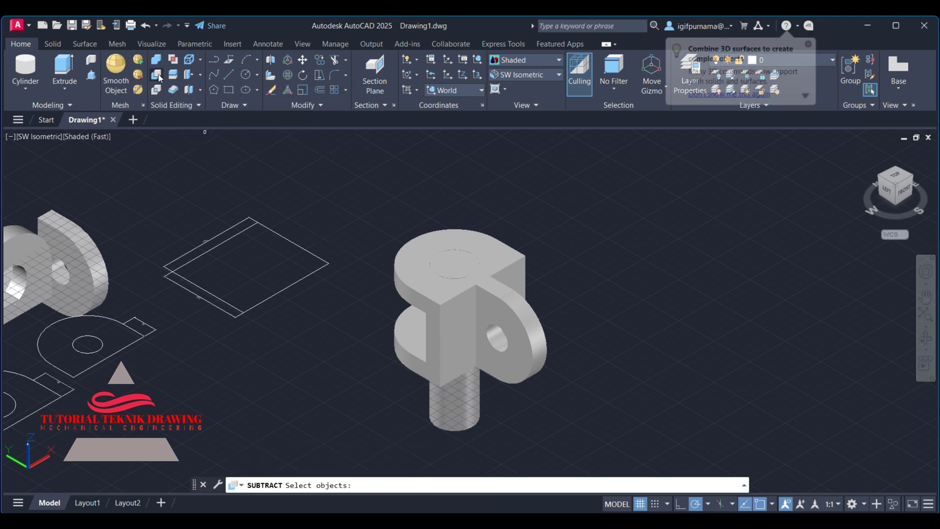
scroll(461, 226, up, 2)
click(523, 265)
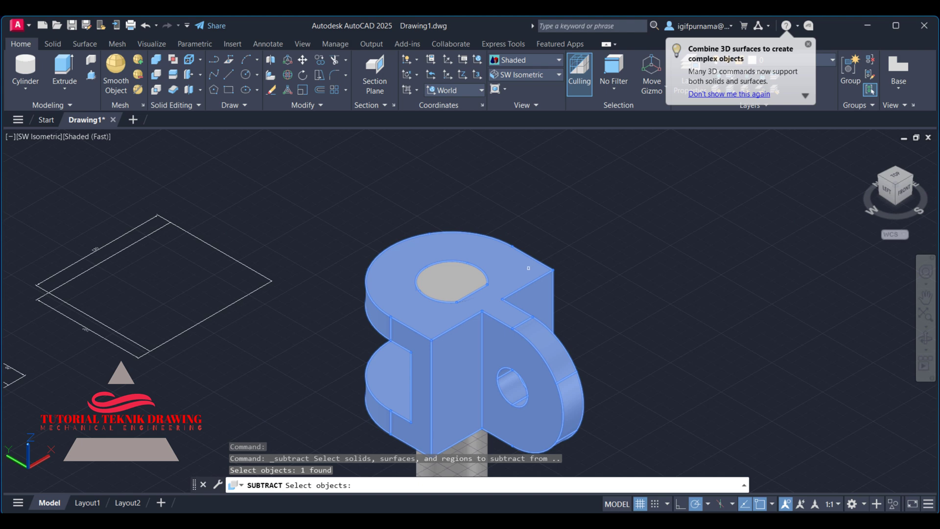
key(Return)
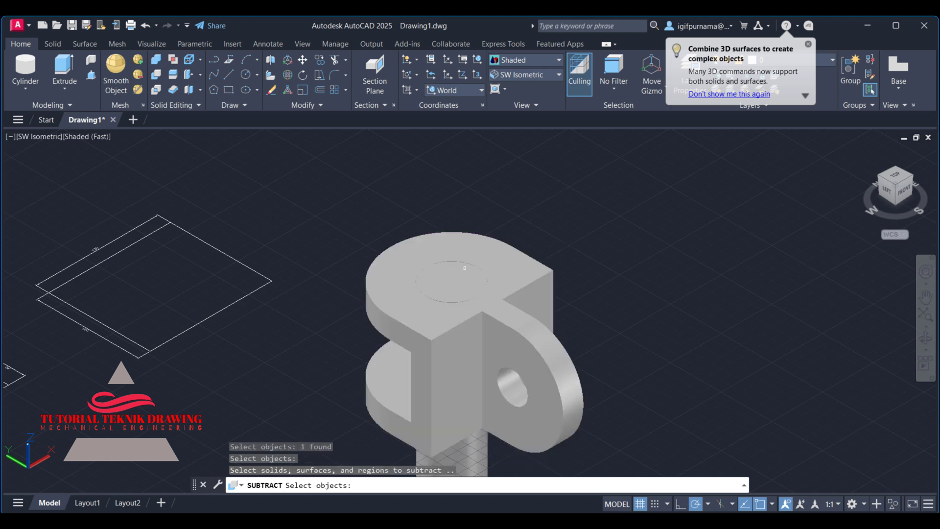
click(458, 284)
key(Return)
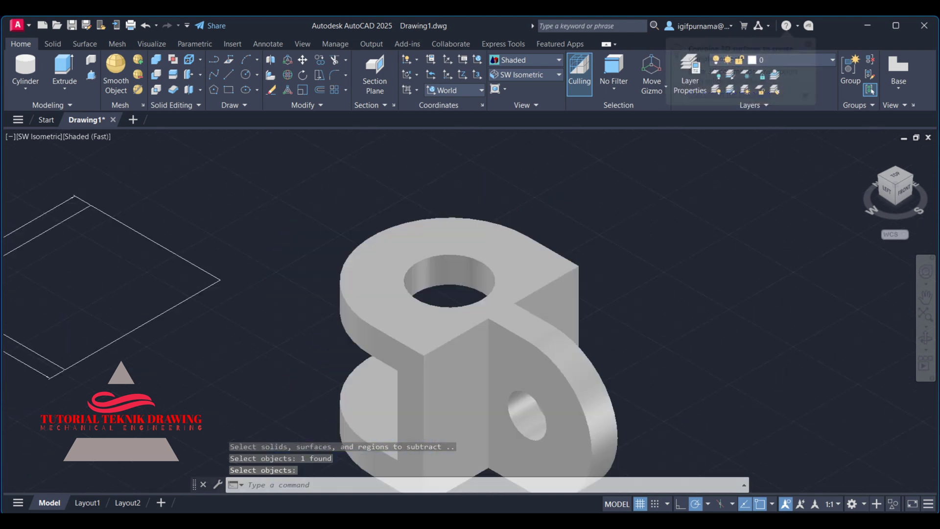
- Orbit the bracket to inspect it from low and isometric angles
mouse_move(463, 321)
shift+middle_down()
mouse_move(544, 274)
mouse_move(479, 339)
shift+middle_up()
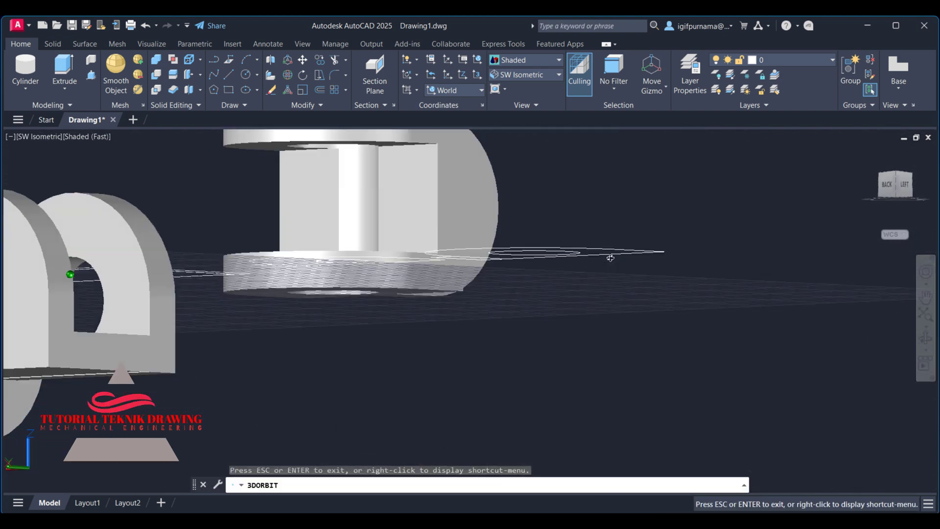
mouse_move(479, 339)
mouse_down()
mouse_move(553, 251)
mouse_move(569, 193)
mouse_up()
right_click(553, 249)
key(Escape)
right_click(569, 193)
click(578, 202)
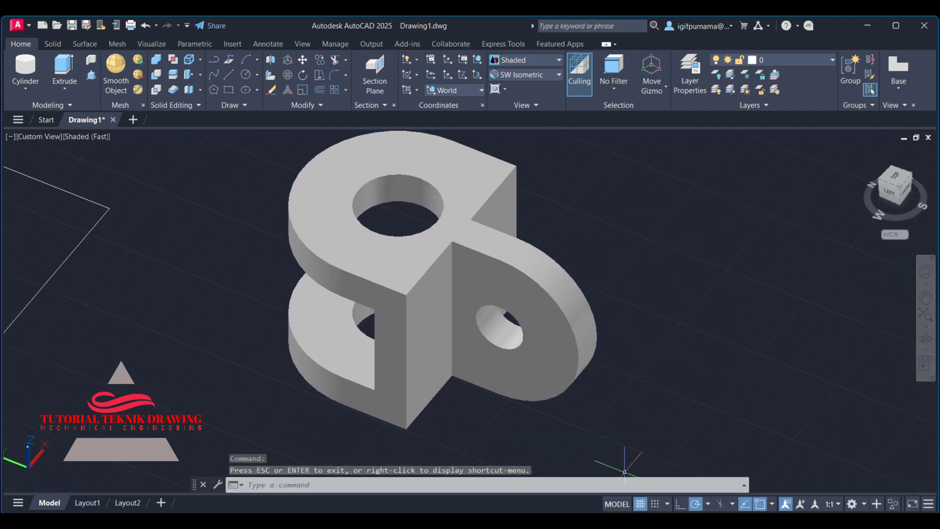
- Compare the bracket with the PIEZA B reference drawing in Photos
key(alt+Tab)
drag(606, 104, 898, 140)
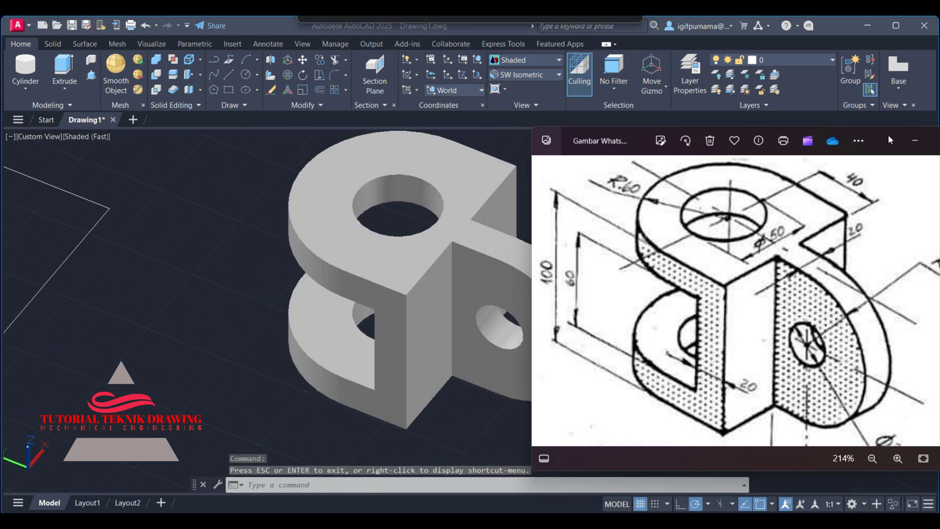
scroll(375, 273, down, 3)
scroll(372, 276, down, 2)
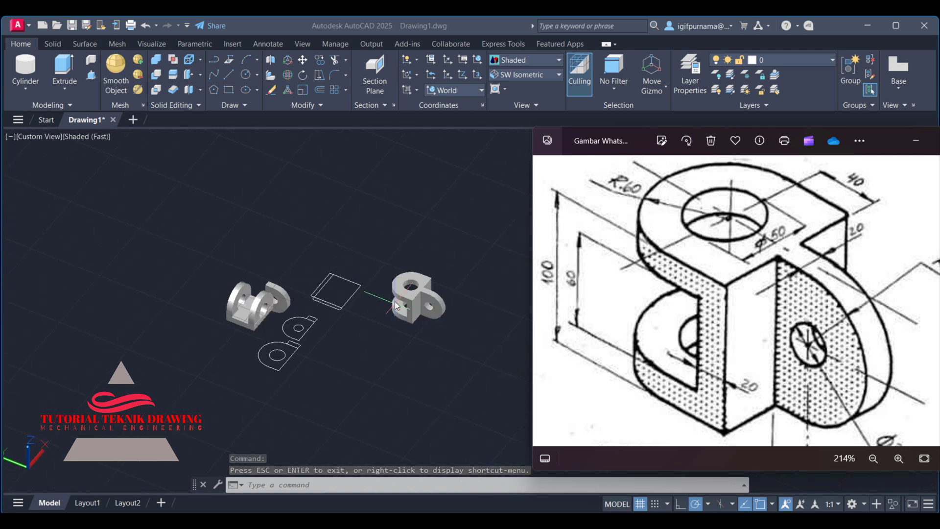
scroll(427, 272, up, 3)
scroll(466, 263, up, 3)
scroll(466, 262, up, 2)
key(alt+Tab)
scroll(384, 262, up, 2)
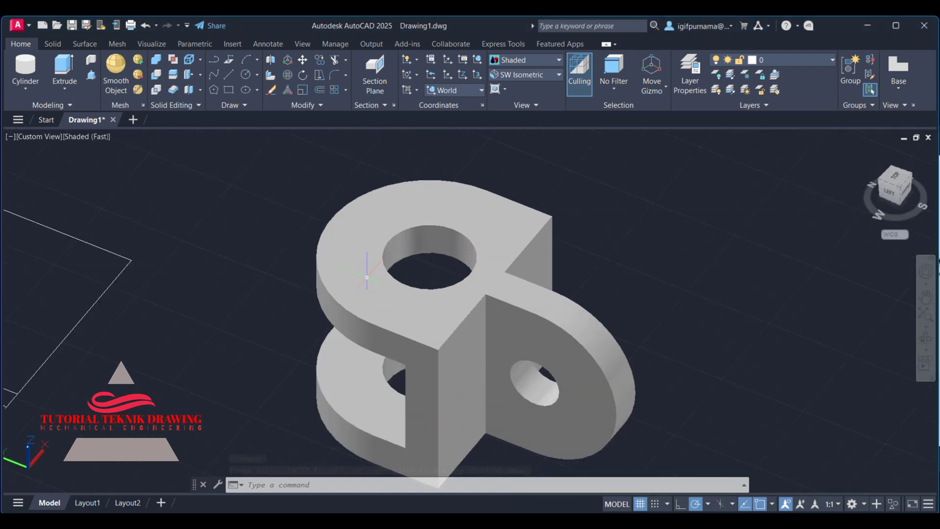
scroll(489, 225, down, 3)
scroll(440, 283, down, 2)
scroll(508, 299, up, 3)
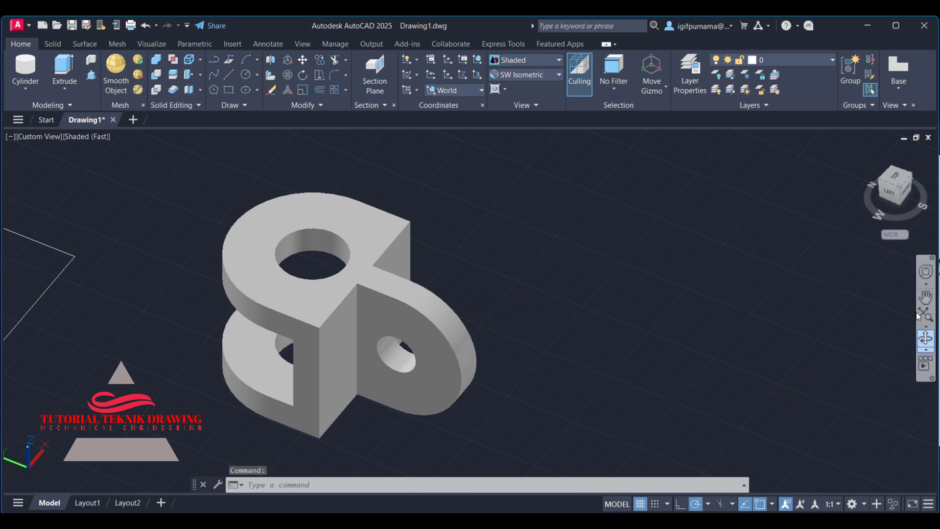
- Orbit the bracket again to a flatter viewing angle
click(926, 342)
mouse_move(389, 287)
mouse_down()
mouse_move(369, 284)
mouse_move(348, 321)
mouse_up()
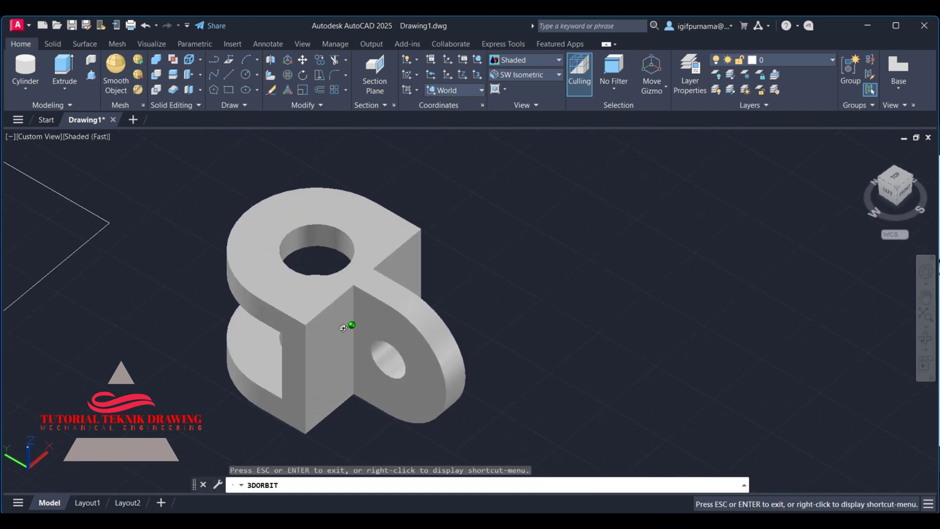
mouse_move(276, 313)
mouse_down()
mouse_move(322, 312)
mouse_move(439, 225)
mouse_up()
right_click(439, 225)
click(460, 236)
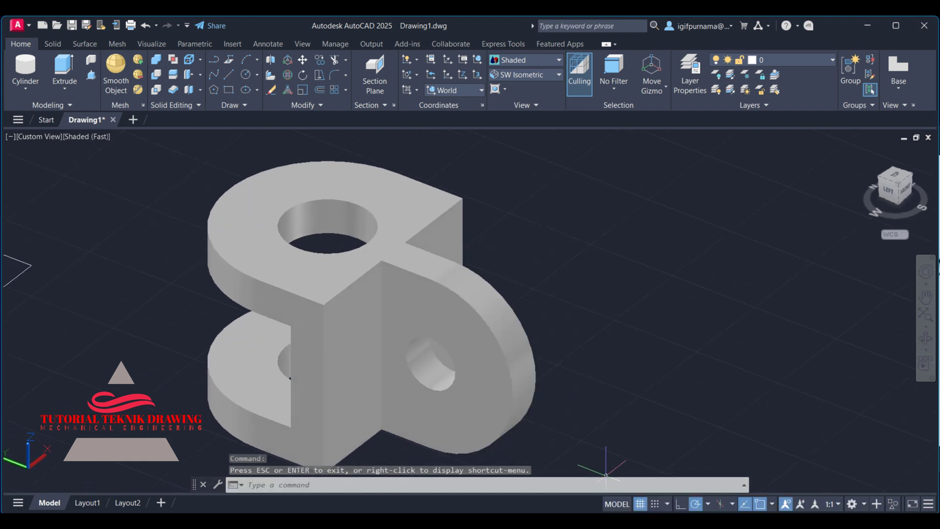
- Recheck the reference drawing, then select the whole bracket solid
key(alt+Tab)
scroll(757, 256, up, 2)
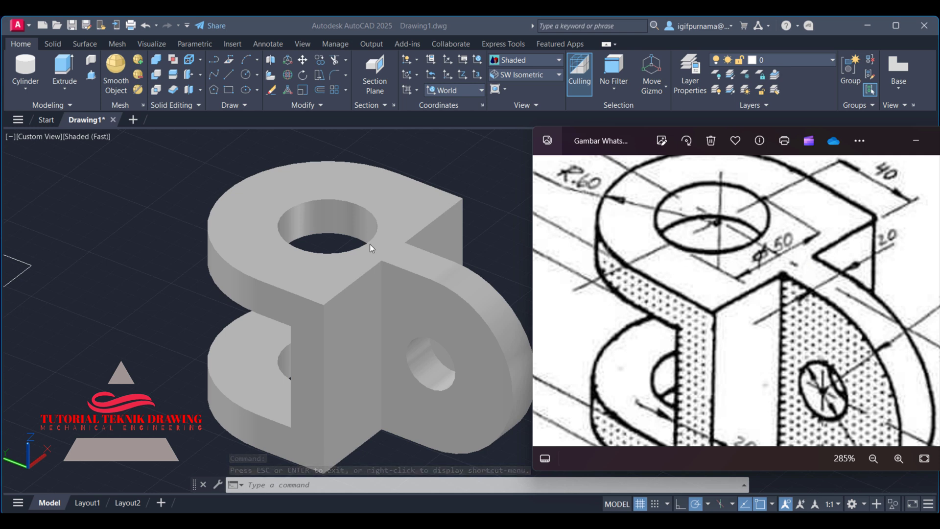
key(alt+Tab)
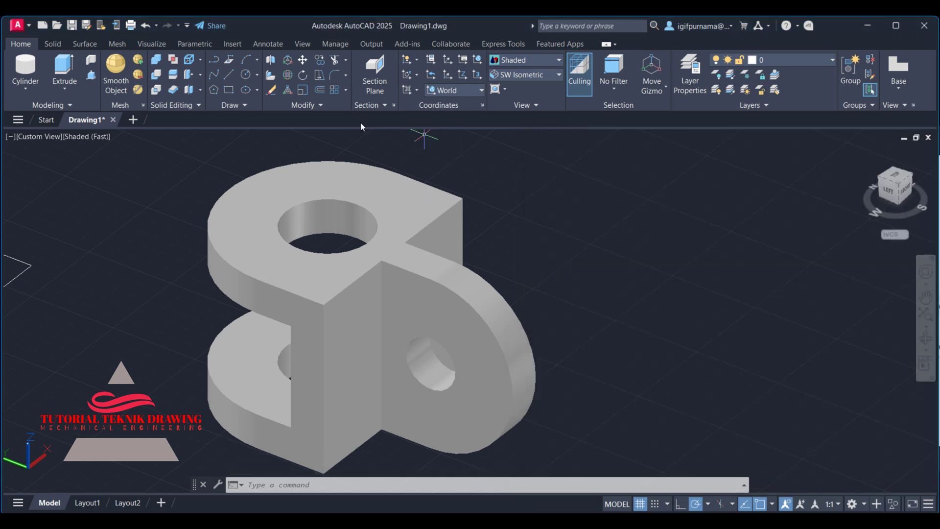
key(ctrl+a)
- Copy the bracket and paste it into a new drawing in SW Isometric view
key(ctrl+c)
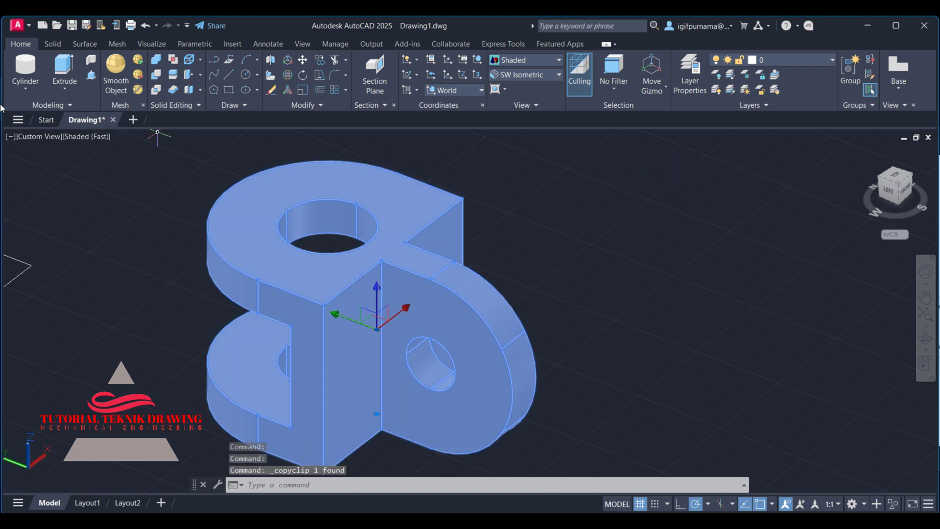
click(136, 121)
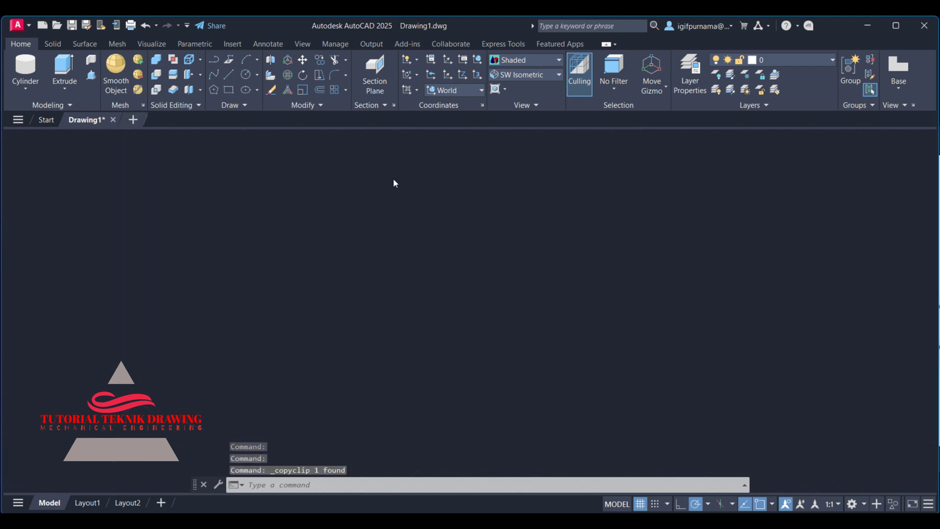
click(545, 76)
click(539, 159)
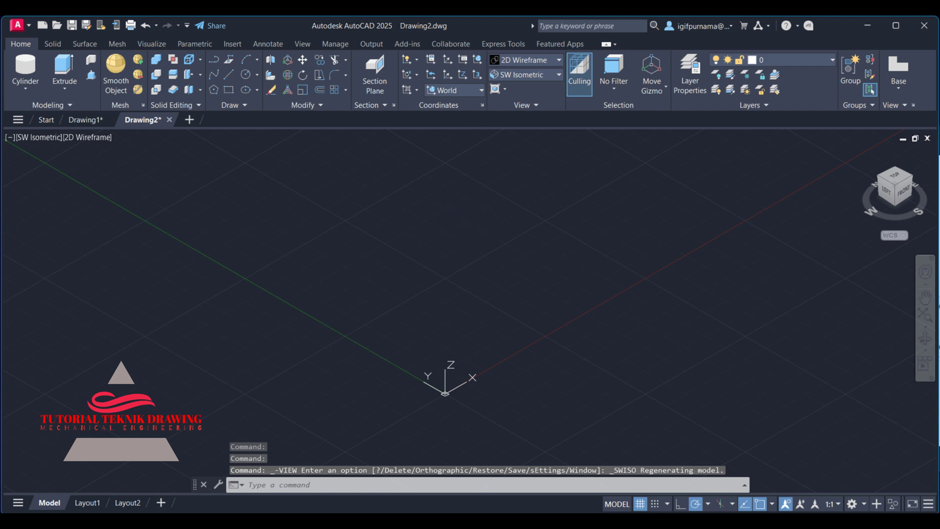
key(ctrl+v)
click(457, 243)
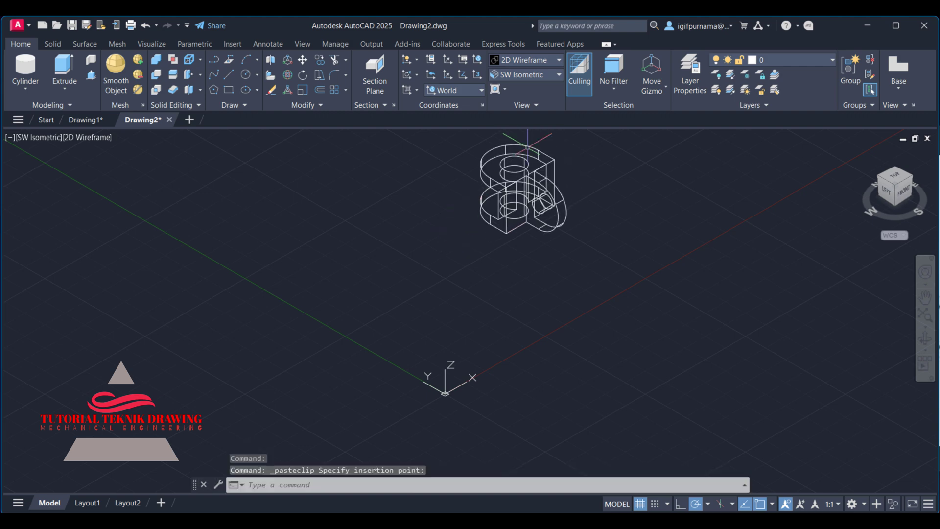
- Display the pasted bracket with the Shaded visual style and zoom to frame it
click(539, 59)
key(Escape)
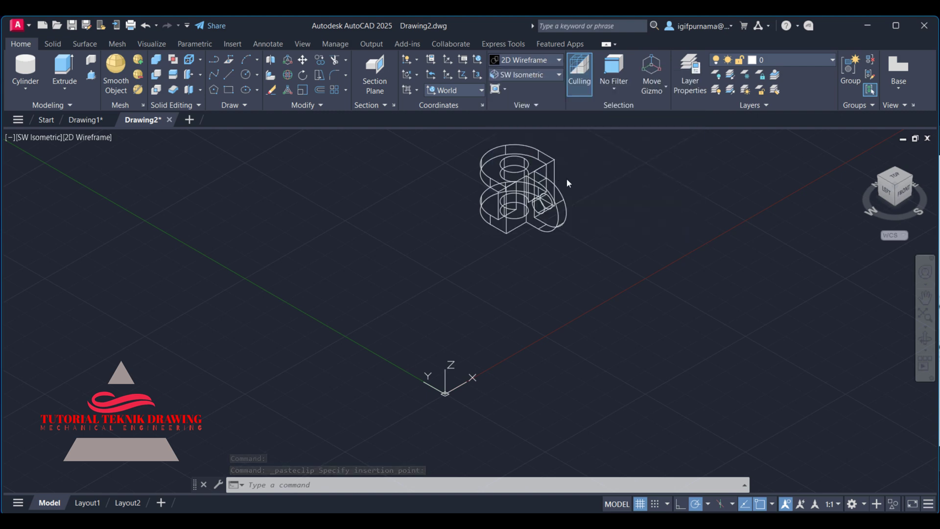
scroll(567, 183, up, 5)
scroll(619, 195, up, 2)
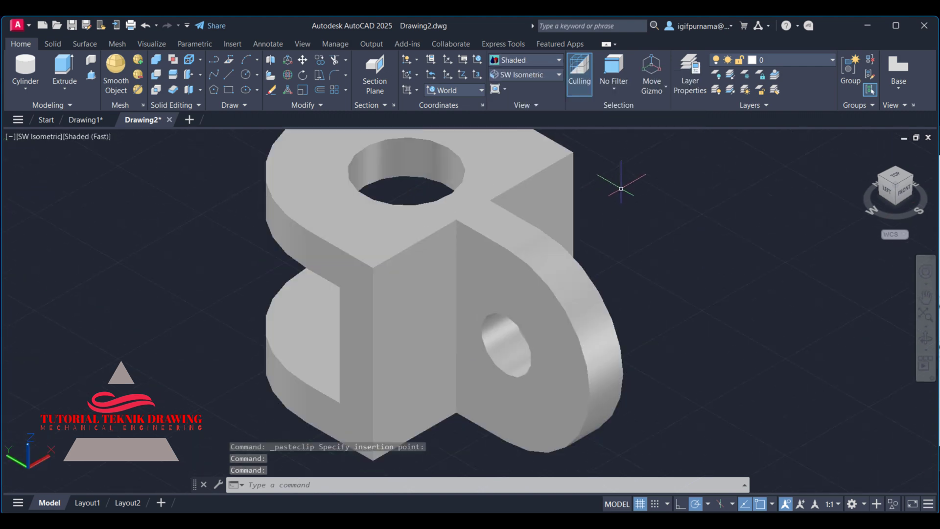
scroll(620, 188, down, 3)
scroll(654, 198, up, 2)
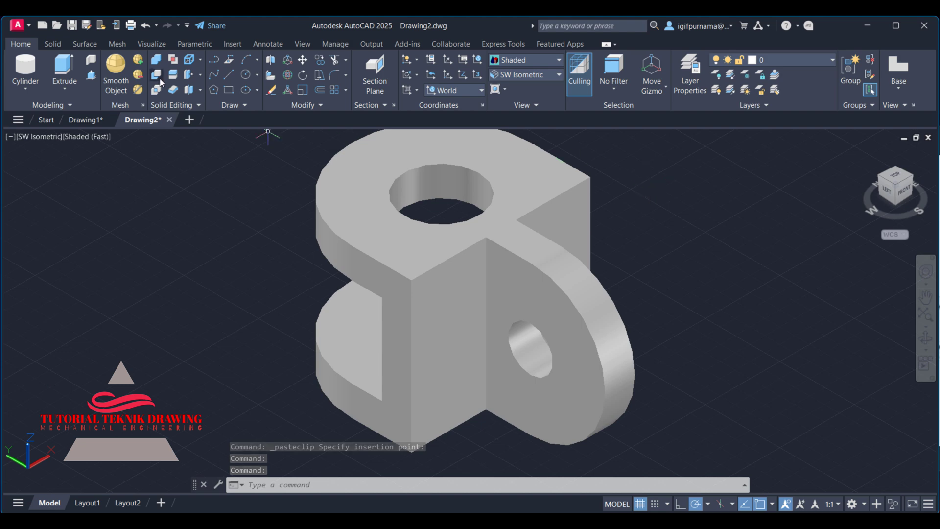
click(267, 44)
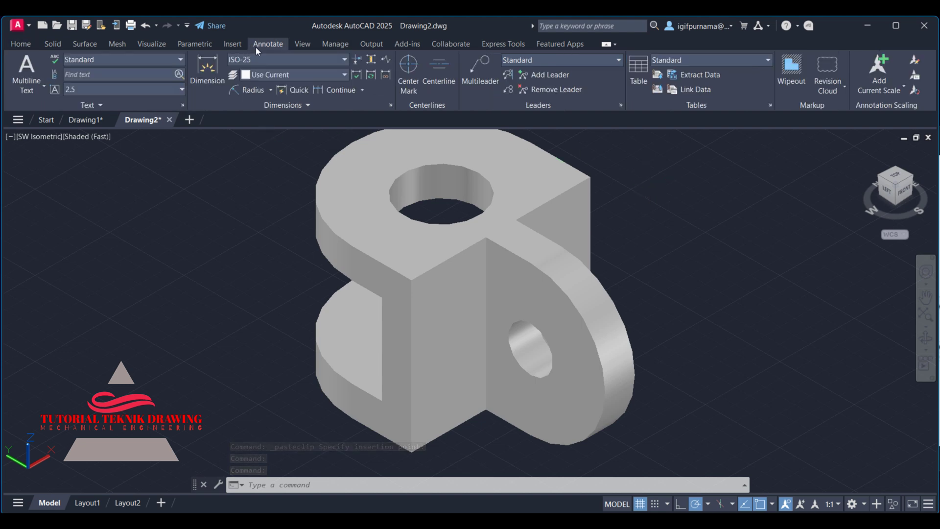
click(196, 72)
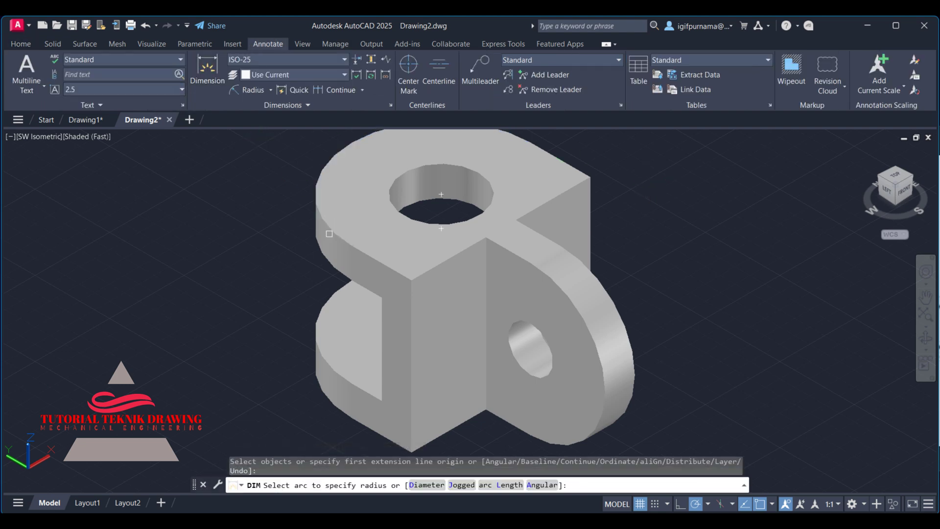
click(329, 232)
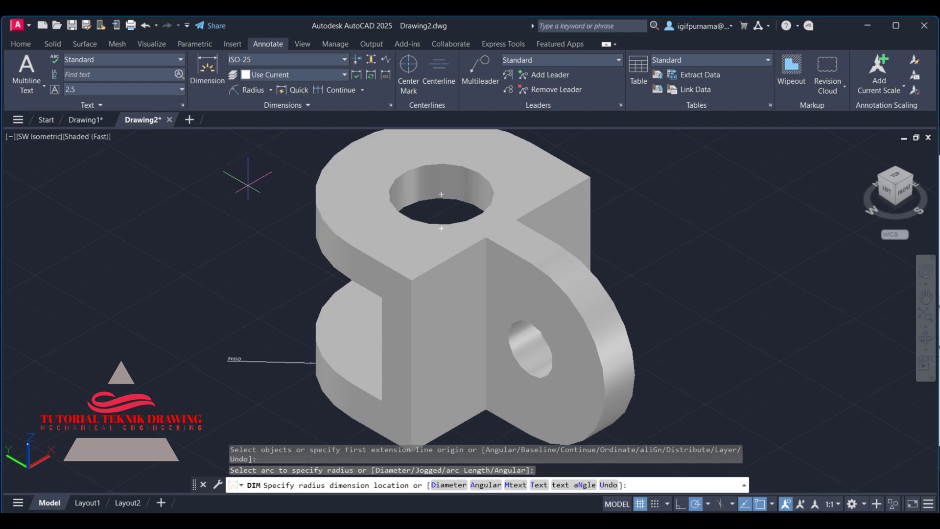
key(Escape)
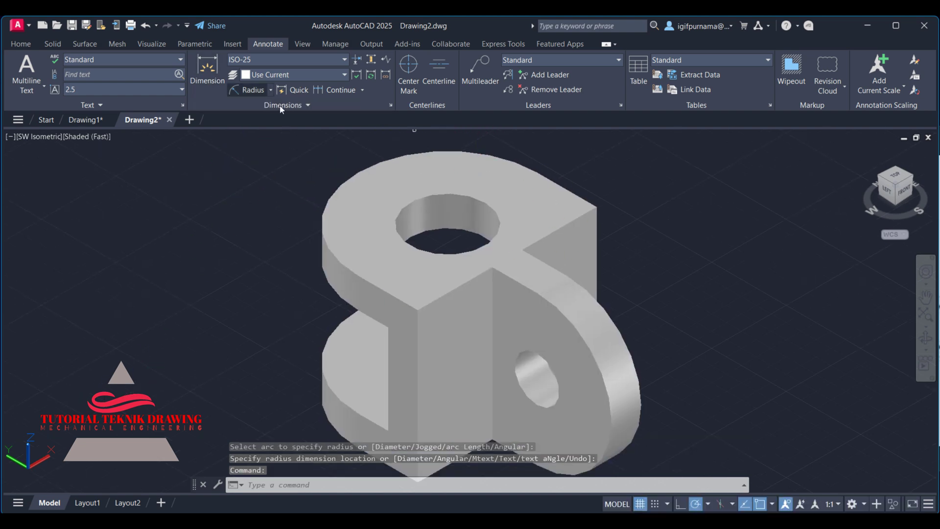
click(253, 90)
click(327, 211)
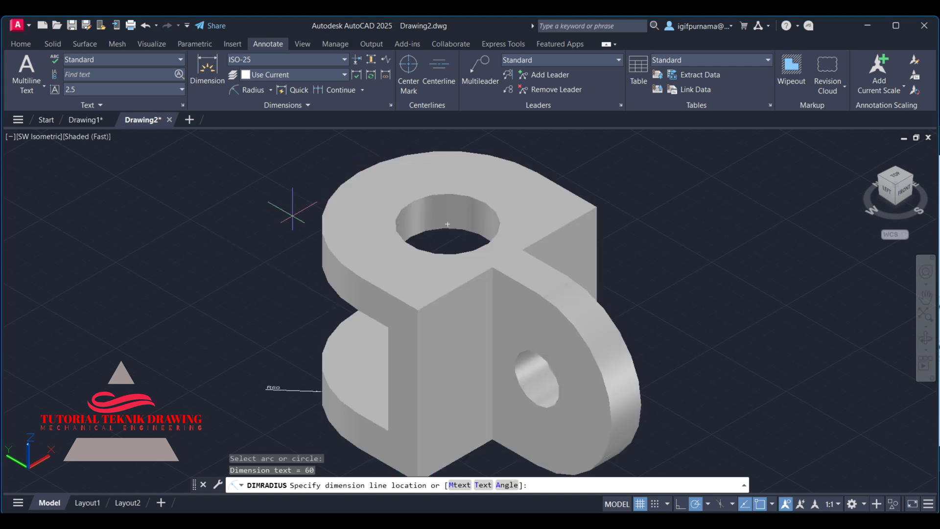
key(Escape)
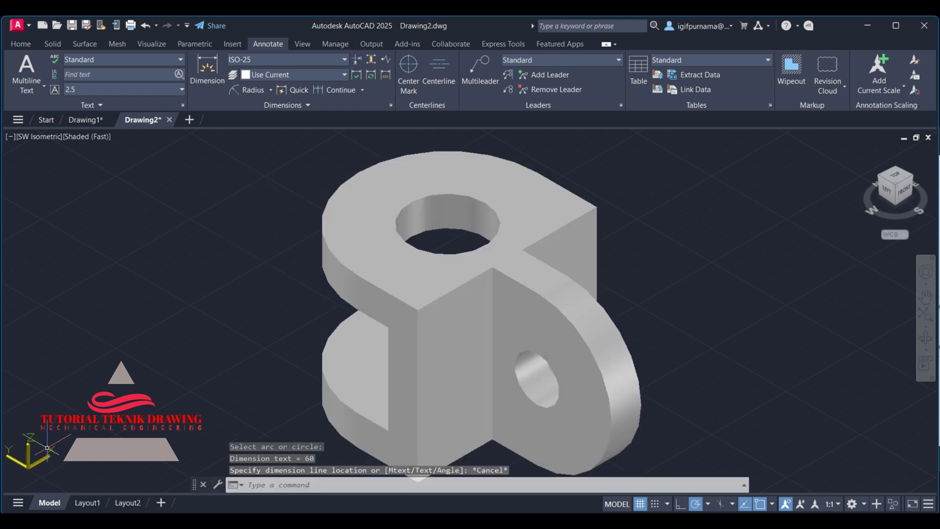
- Define a UCS at the top hole's centre with X pointing up, and turn off the grid
text(uc)
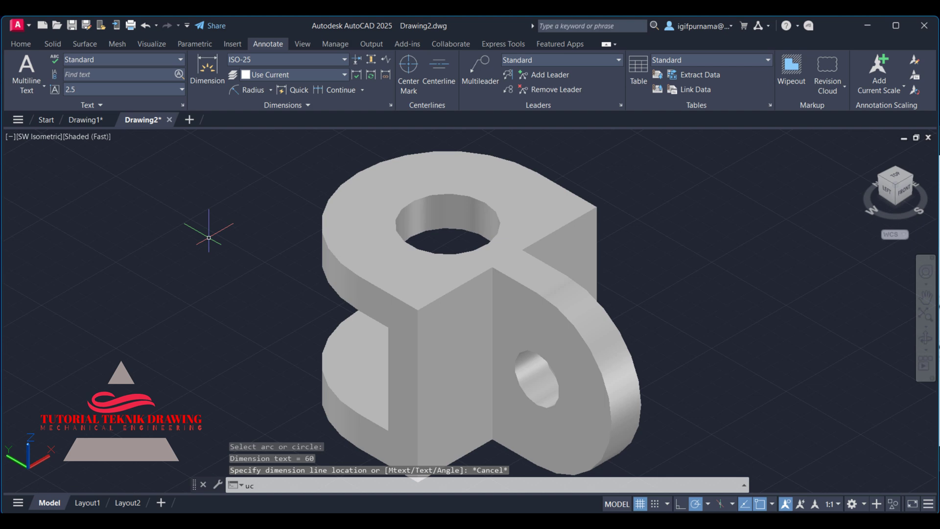
text(s)
key(Return)
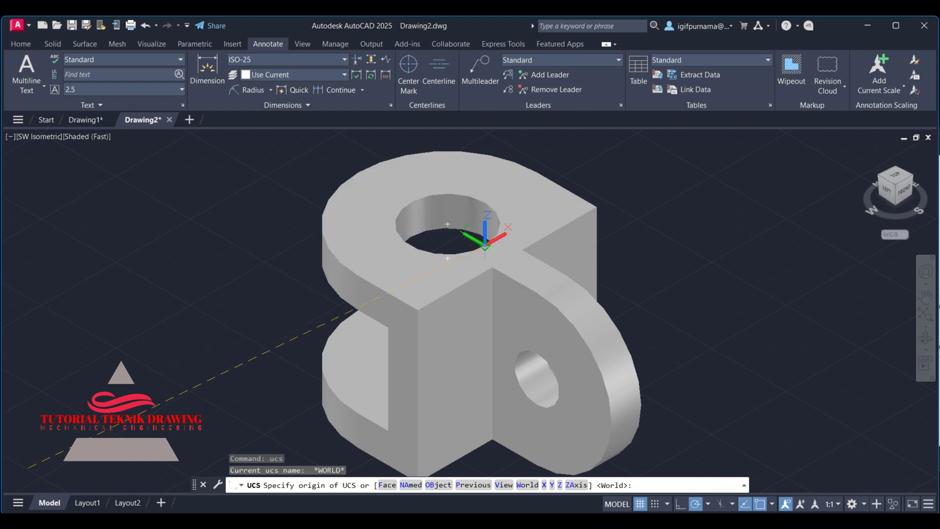
click(447, 258)
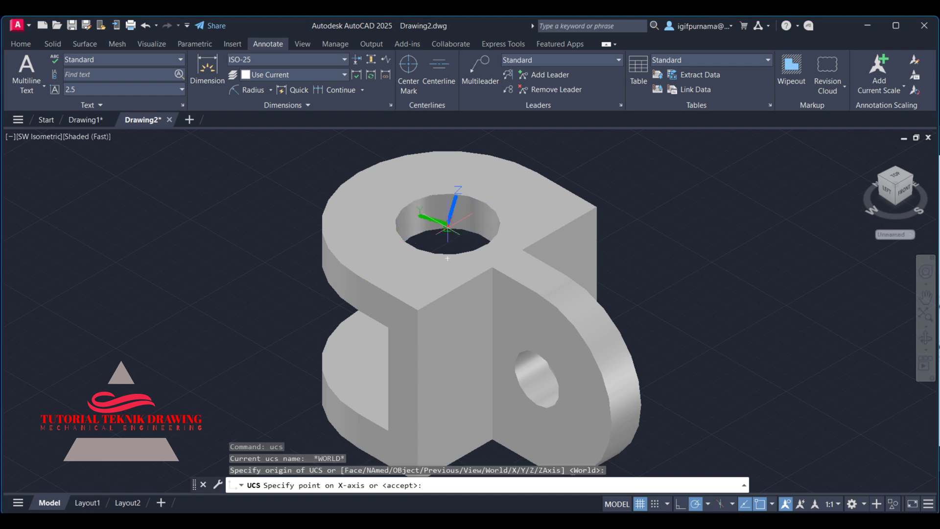
middle_drag(437, 157, 448, 223)
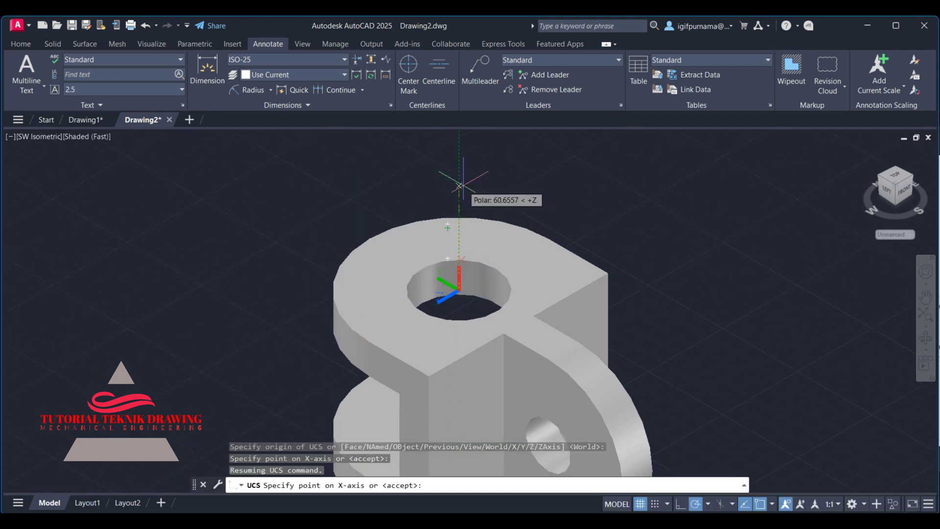
click(459, 185)
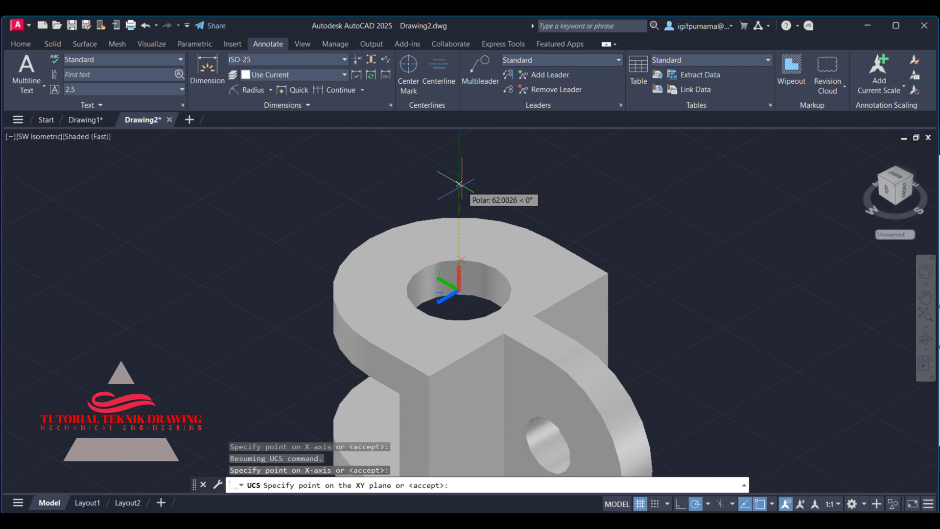
click(329, 211)
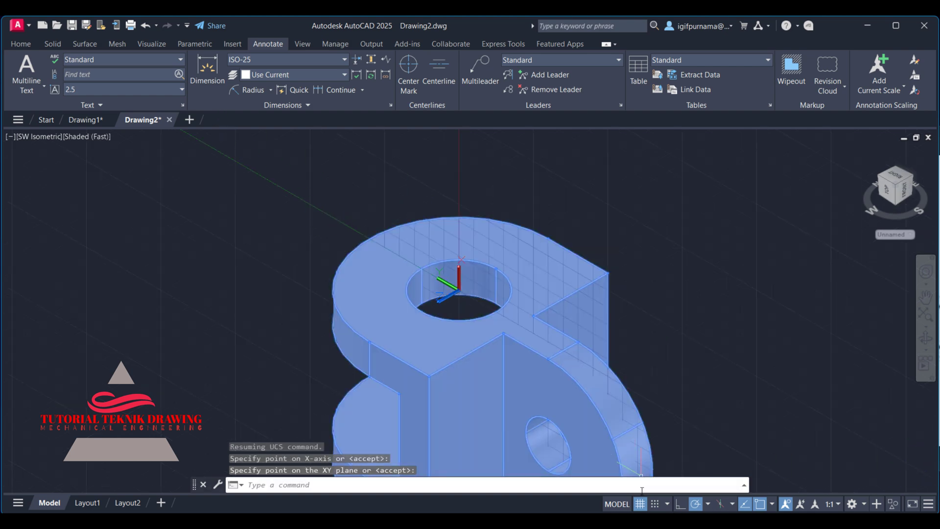
click(640, 504)
click(247, 89)
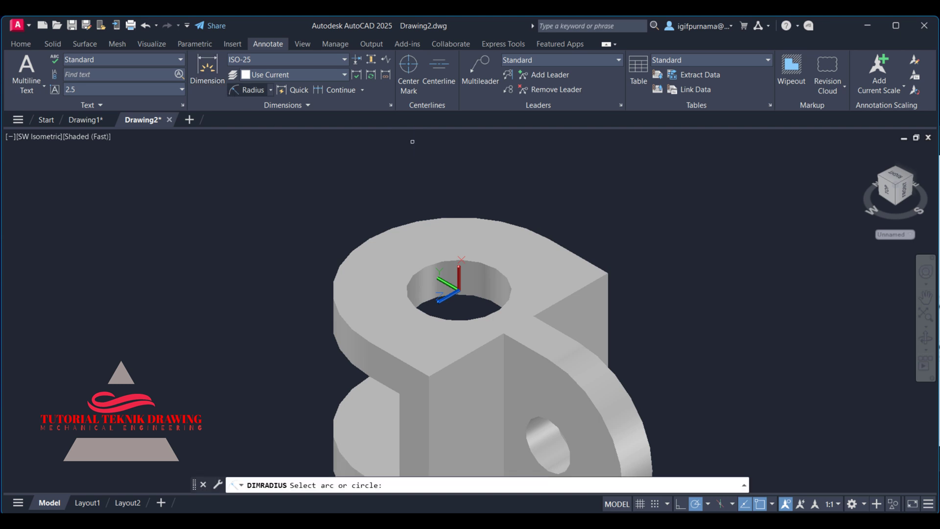
click(373, 226)
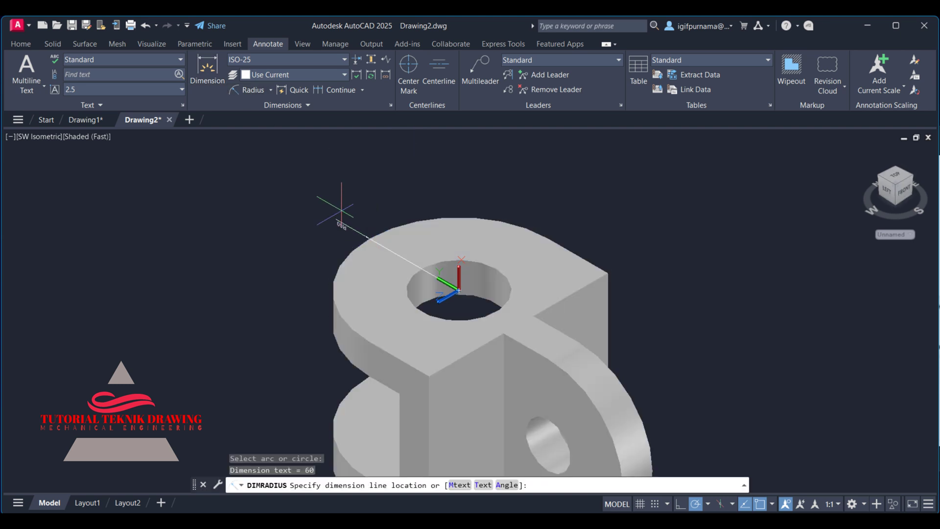
click(337, 210)
scroll(343, 212, up, 3)
scroll(346, 213, up, 3)
scroll(345, 214, down, 5)
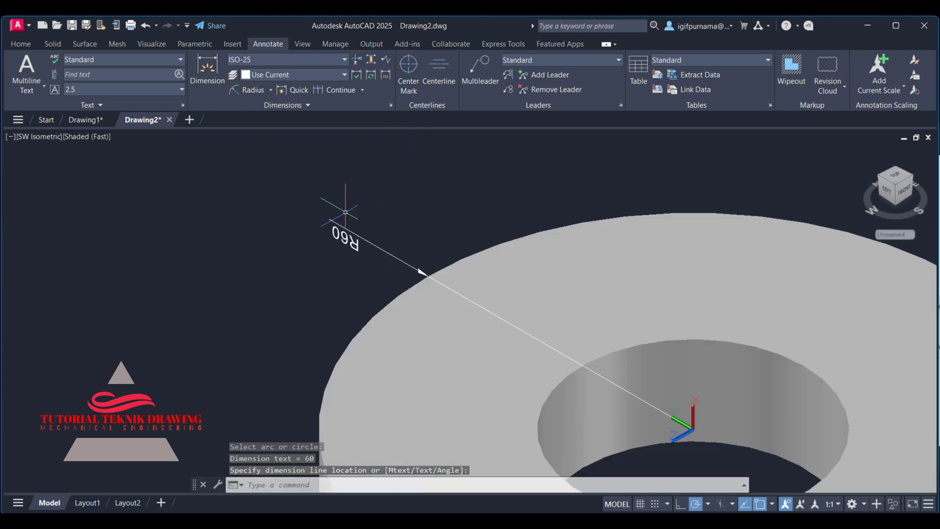
scroll(346, 211, down, 3)
scroll(346, 211, up, 3)
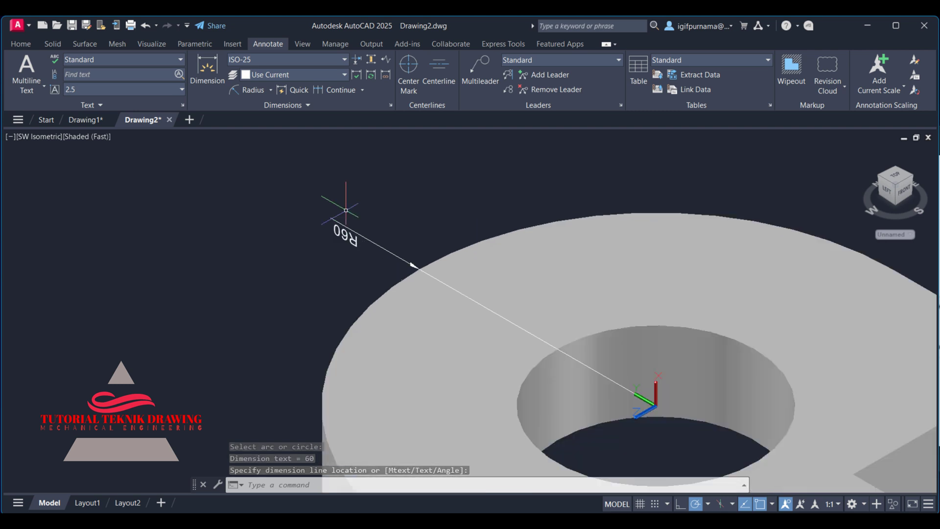
key(ctrl+z)
key(ctrl+z)
text(u)
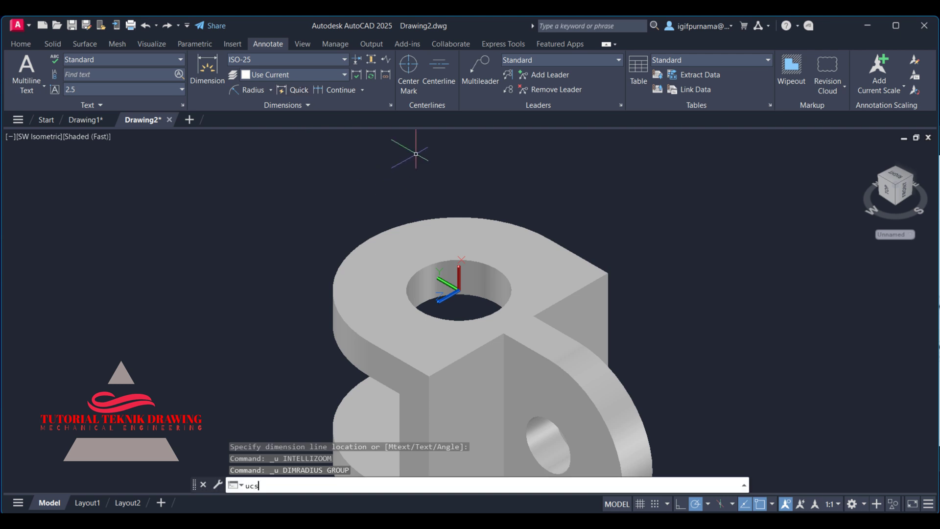
- Redefine the UCS with its origin at the upper block's top-right corner, Z pointing up
text(cs)
key(Return)
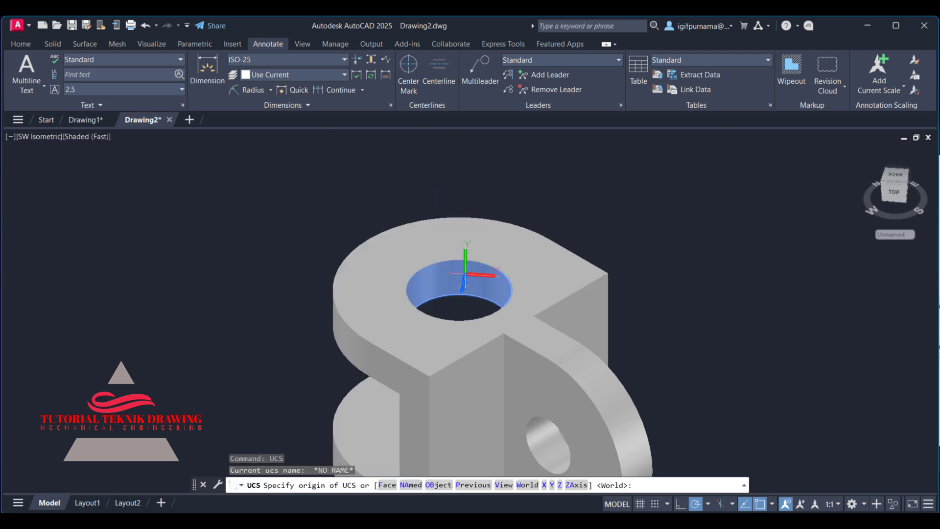
click(607, 268)
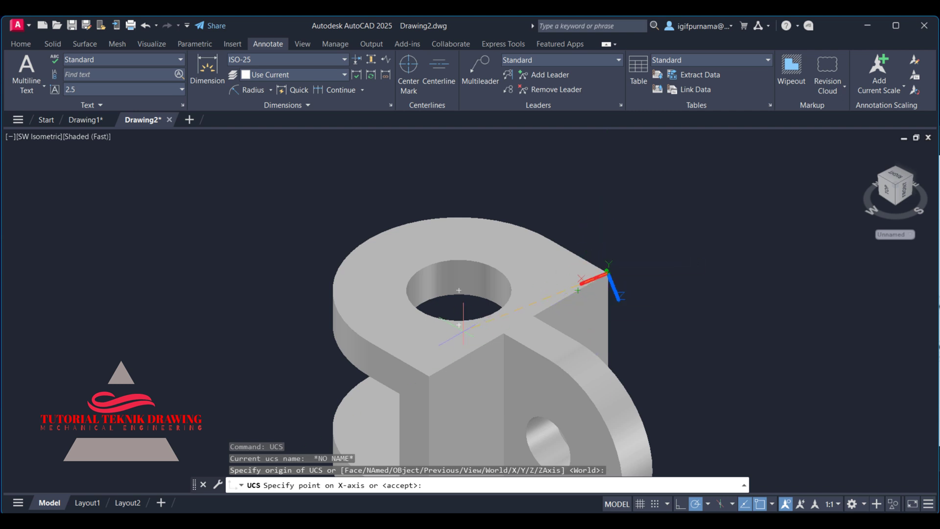
click(686, 226)
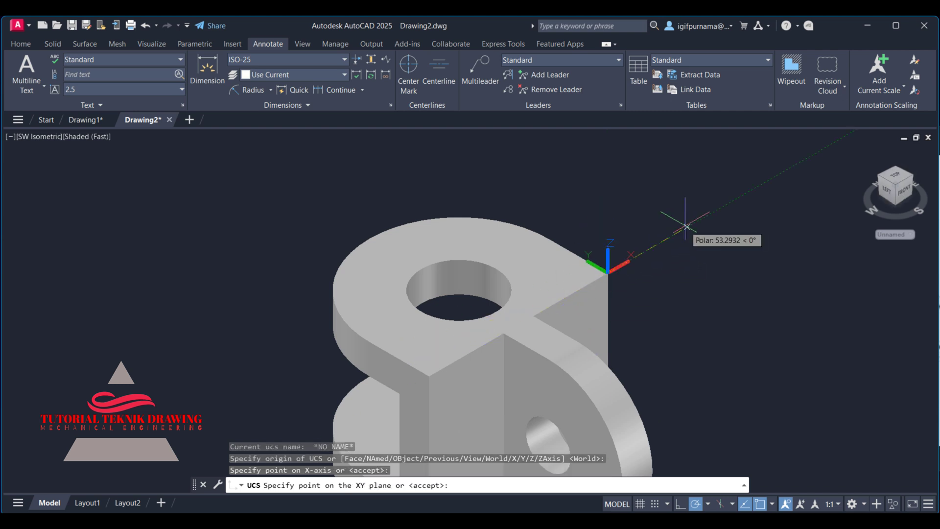
click(687, 226)
key(Return)
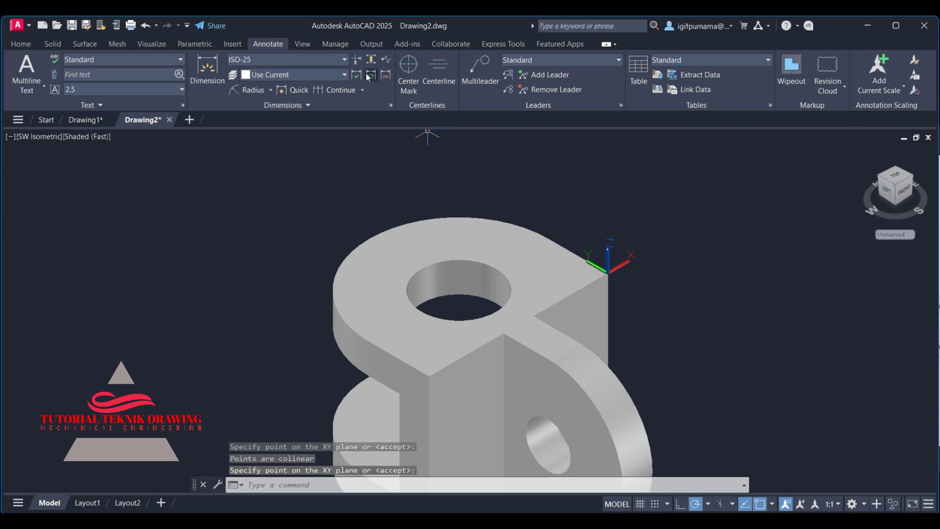
click(368, 77)
scroll(399, 224, up, 2)
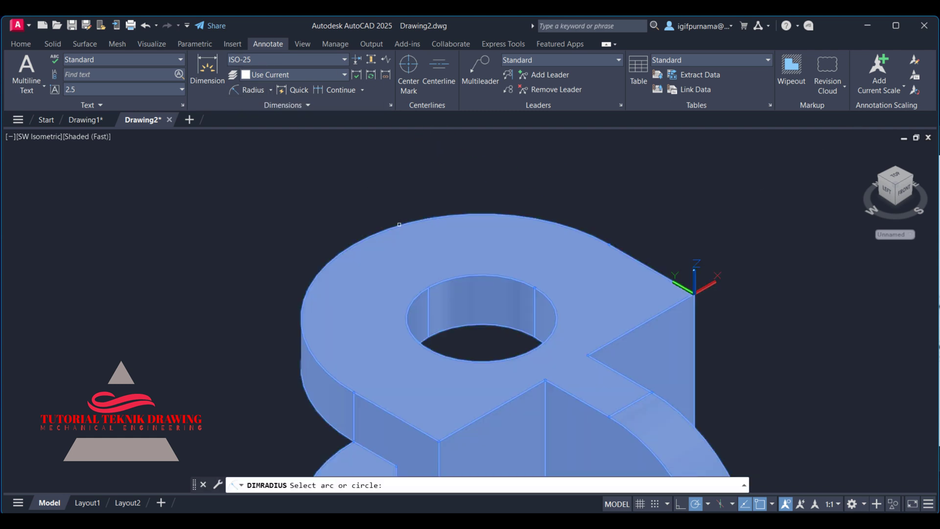
- Dimension the rounded top end's outer arc as R60
click(399, 225)
scroll(371, 211, up, 1)
scroll(370, 211, up, 1)
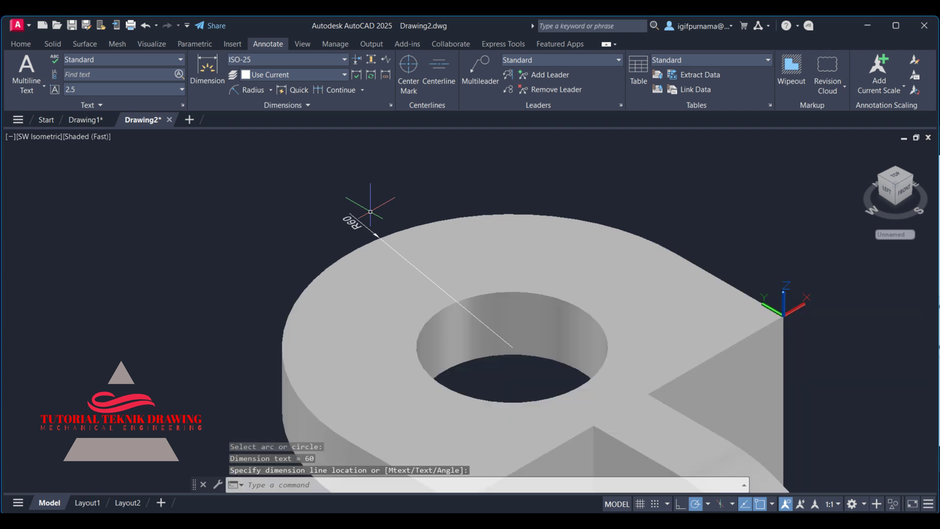
scroll(370, 211, up, 1)
scroll(370, 210, down, 3)
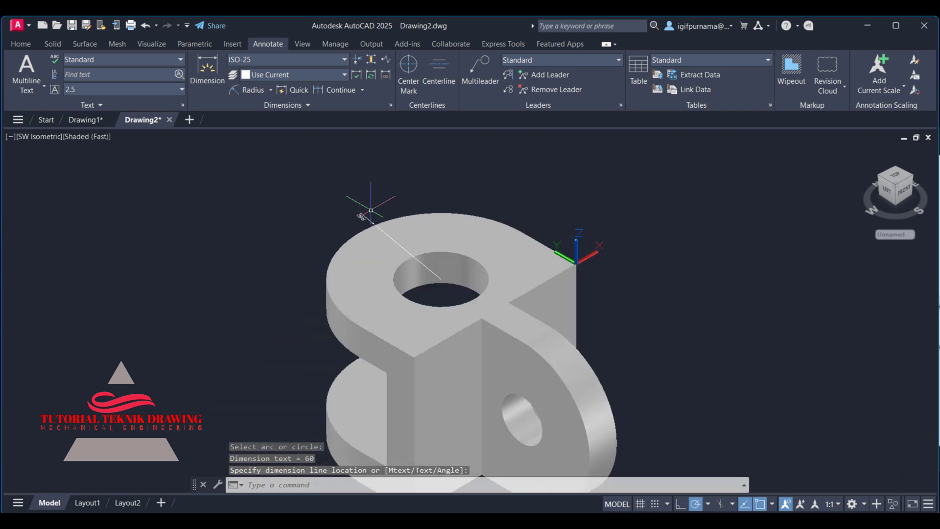
- Switch to Diameter dimensioning and label the hole Ø50
click(270, 91)
click(263, 239)
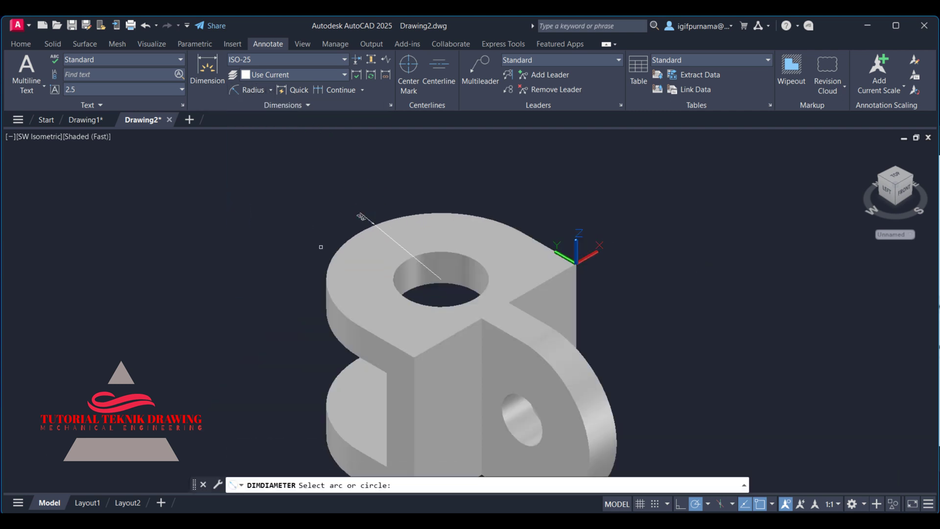
scroll(459, 243, up, 2)
click(455, 259)
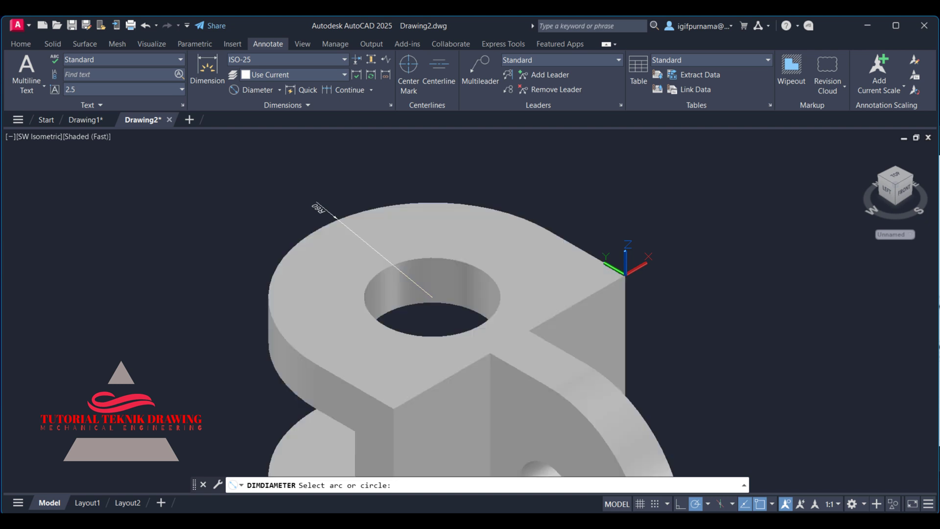
click(419, 229)
scroll(420, 226, up, 2)
scroll(421, 224, up, 3)
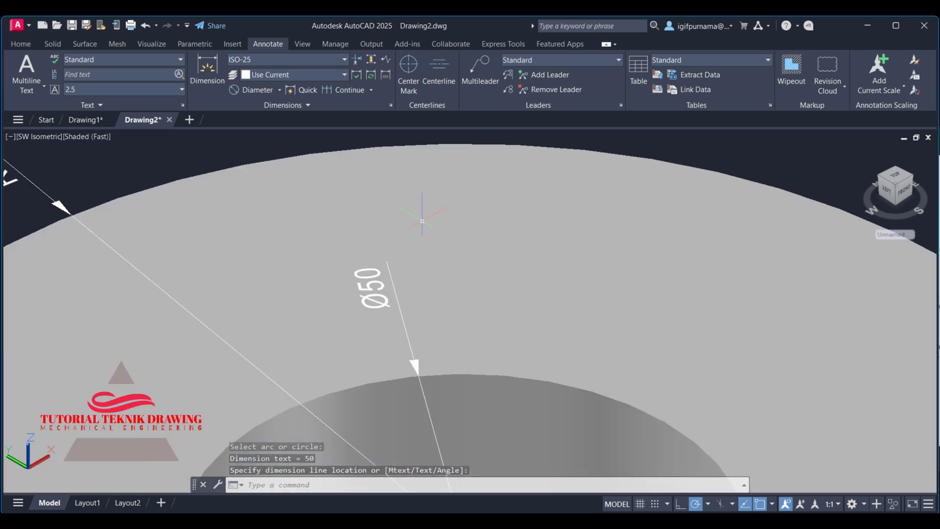
scroll(422, 222, down, 3)
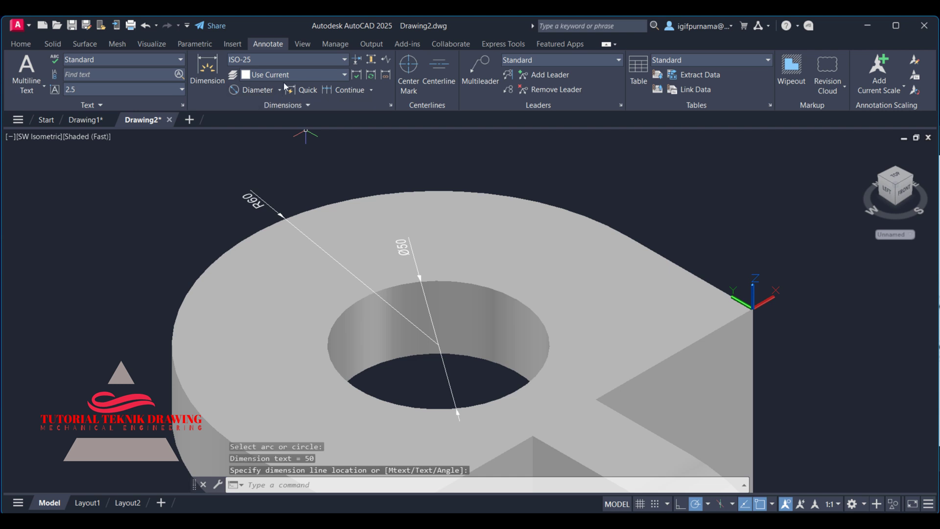
click(207, 68)
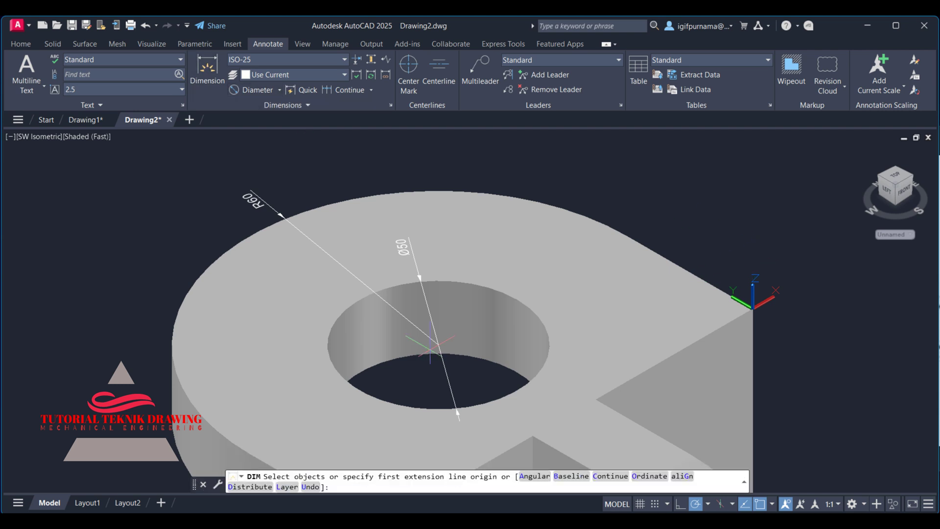
- Place a 40 linear dimension from the hole centre to the top corner
click(439, 345)
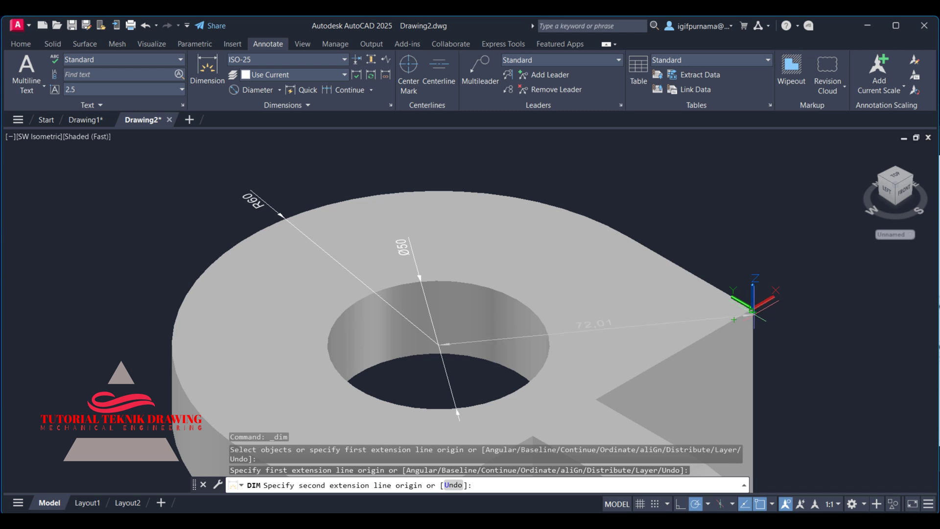
click(752, 314)
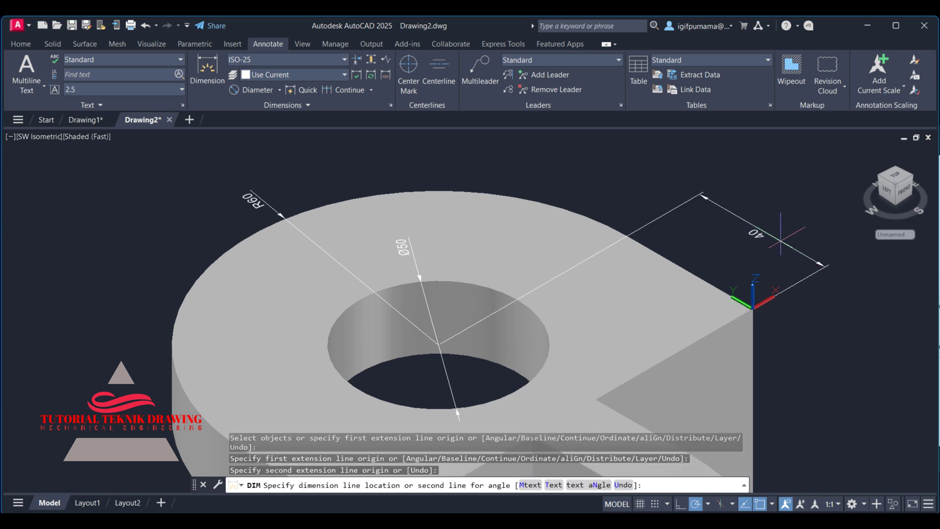
click(819, 255)
scroll(764, 223, down, 2)
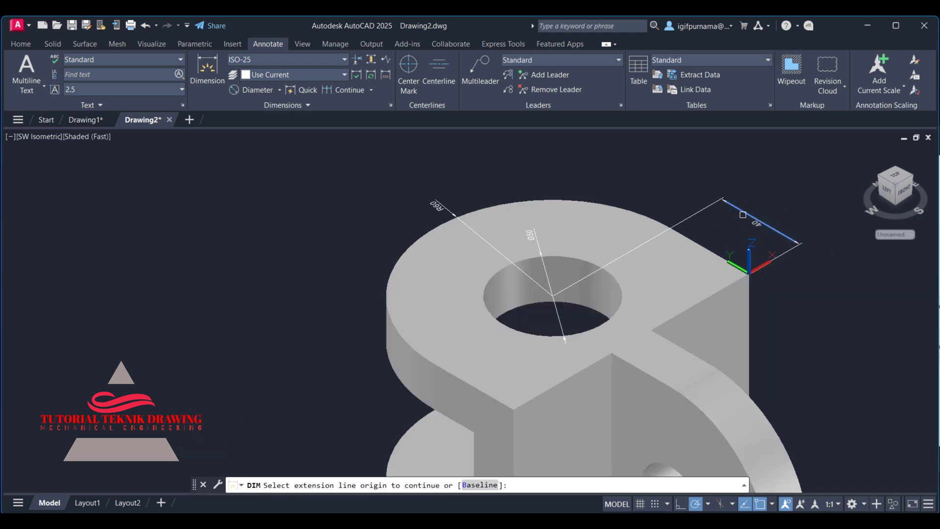
right_click(760, 178)
click(776, 183)
- Pan and zoom to reframe the dimensioned bracket
scroll(775, 183, down, 3)
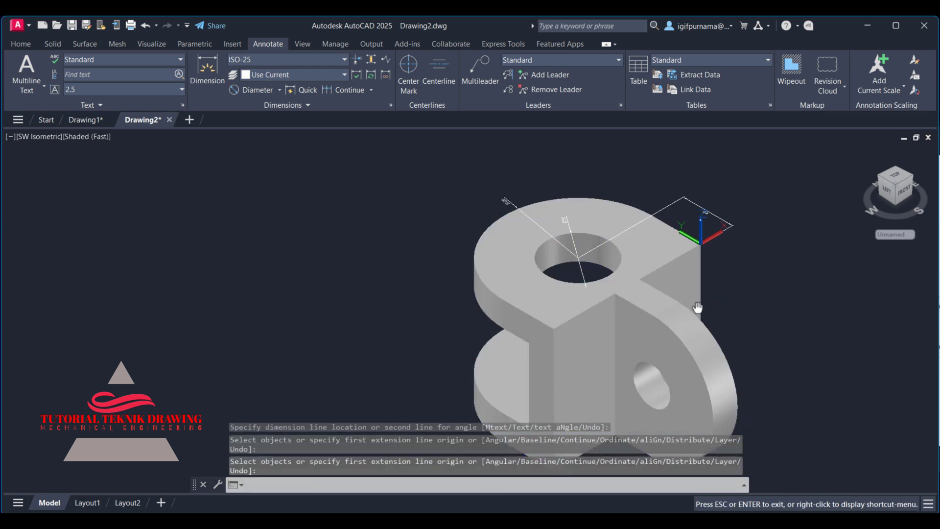
middle_drag(745, 320, 715, 249)
scroll(465, 206, up, 2)
scroll(465, 205, up, 2)
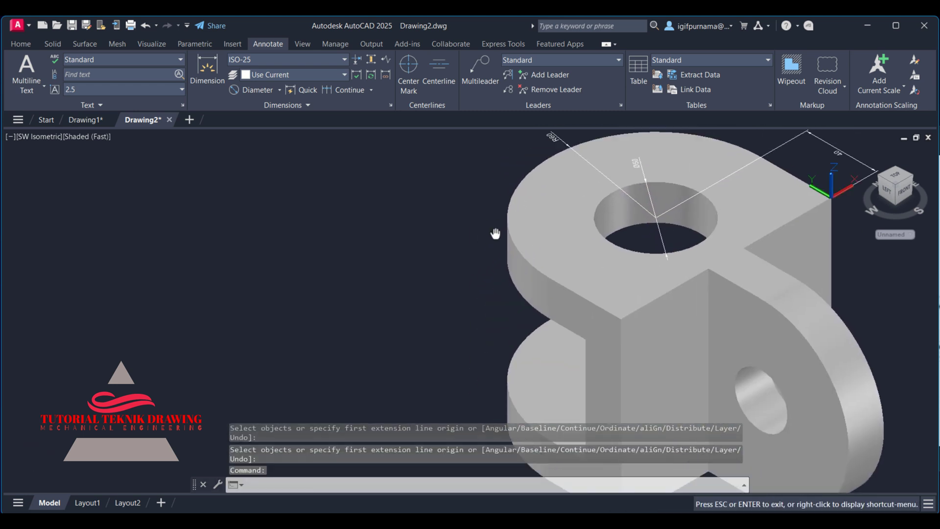
middle_drag(494, 235, 483, 310)
scroll(500, 218, up, 1)
scroll(499, 218, down, 1)
key(Escape)
scroll(607, 181, up, 1)
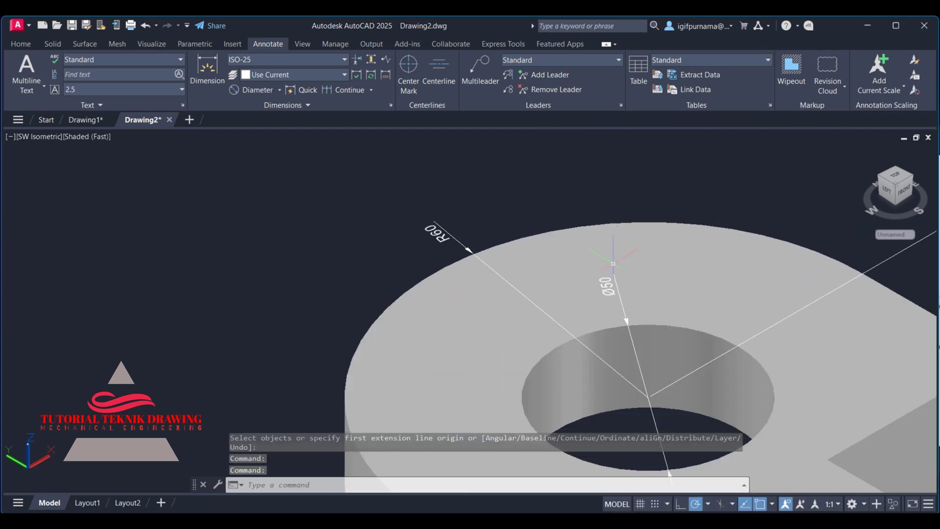
scroll(597, 179, down, 1)
scroll(587, 176, down, 1)
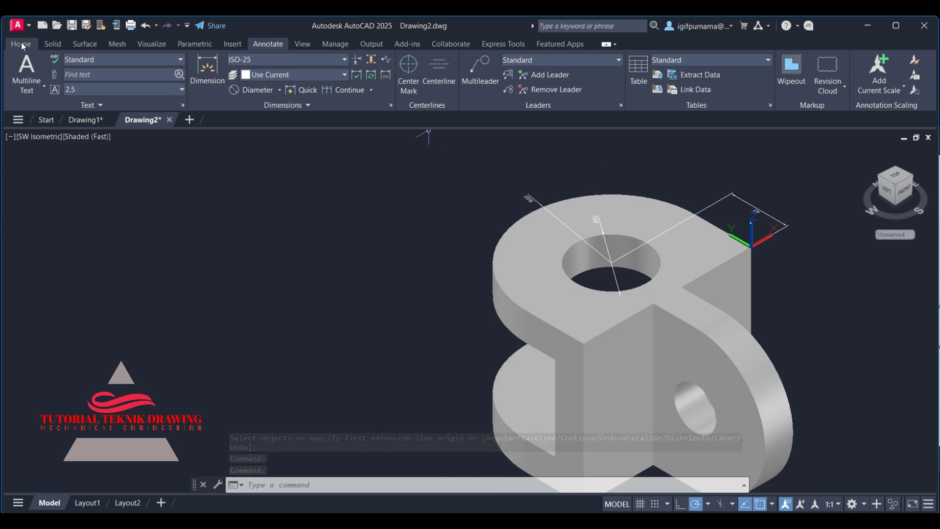
- Redefine the UCS with its origin at the lower lug's bottom corner endpoint
middle_drag(367, 289, 367, 203)
key(Escape)
click(523, 243)
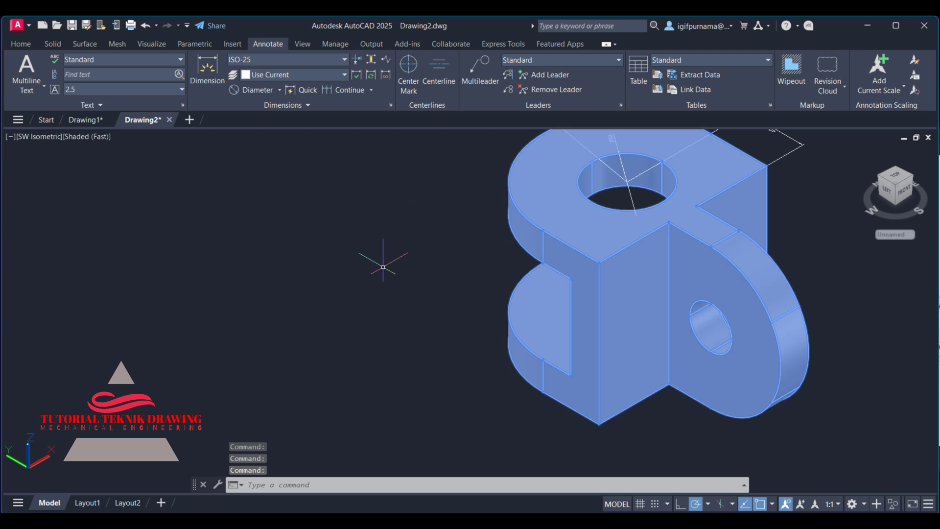
key(Escape)
text(ucs)
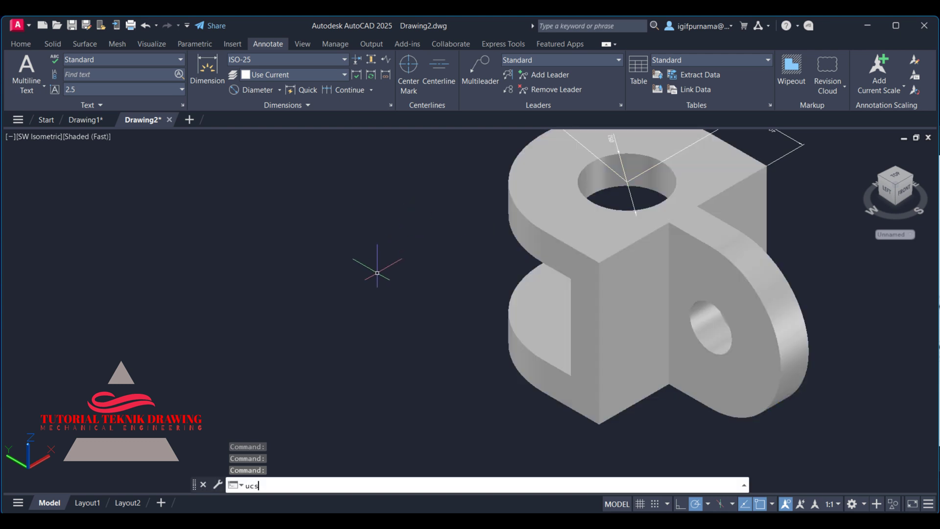
key(Return)
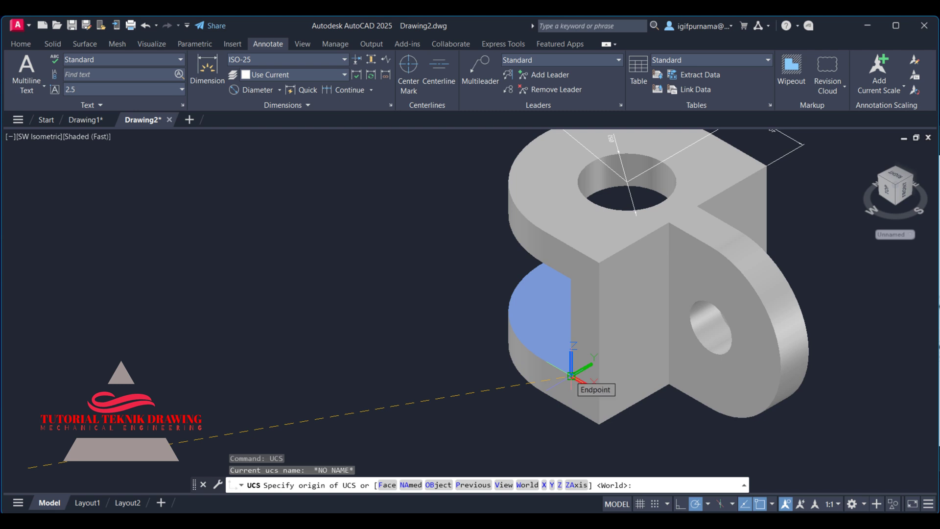
click(571, 376)
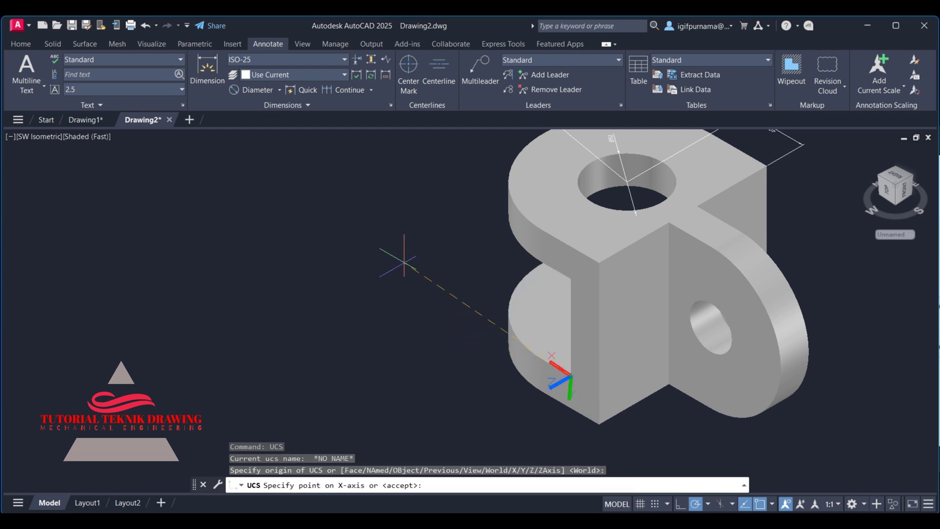
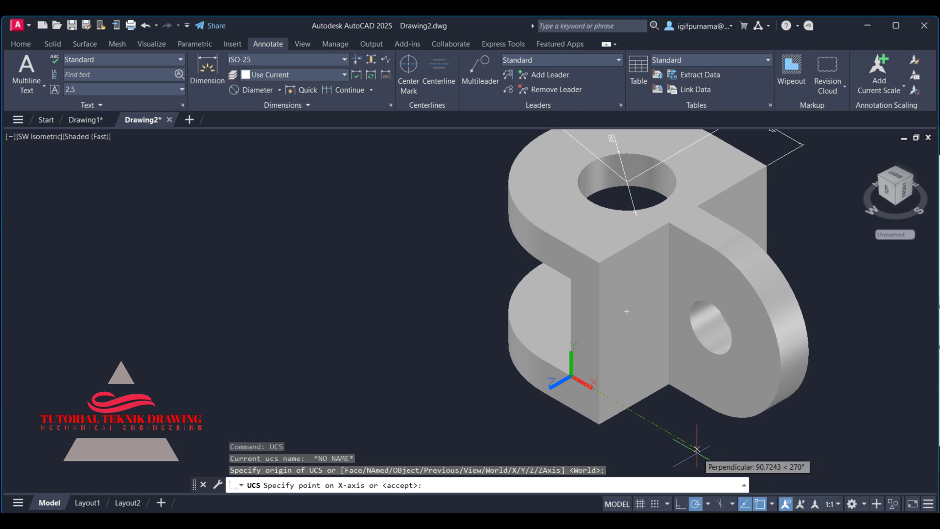
- Finish the UCS at the bracket's lower front corner by picking the X-axis and XY-plane points
click(636, 409)
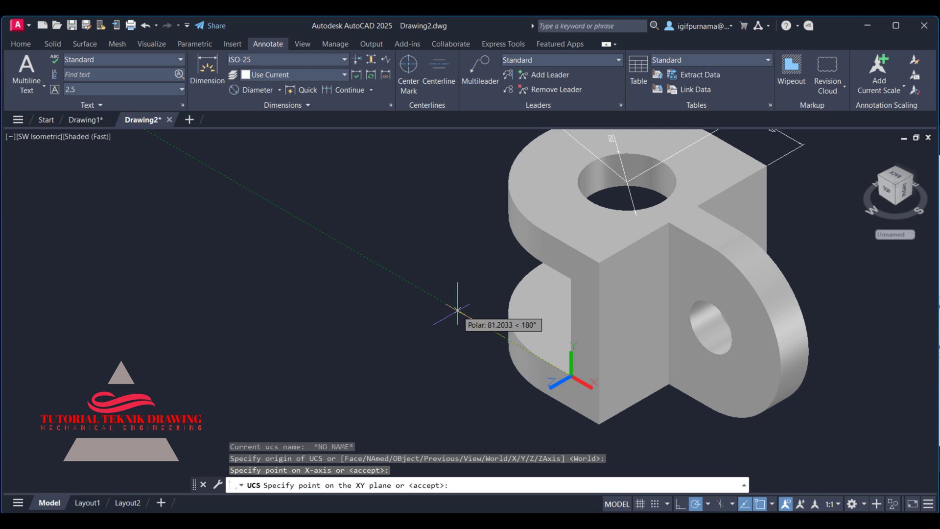
click(457, 310)
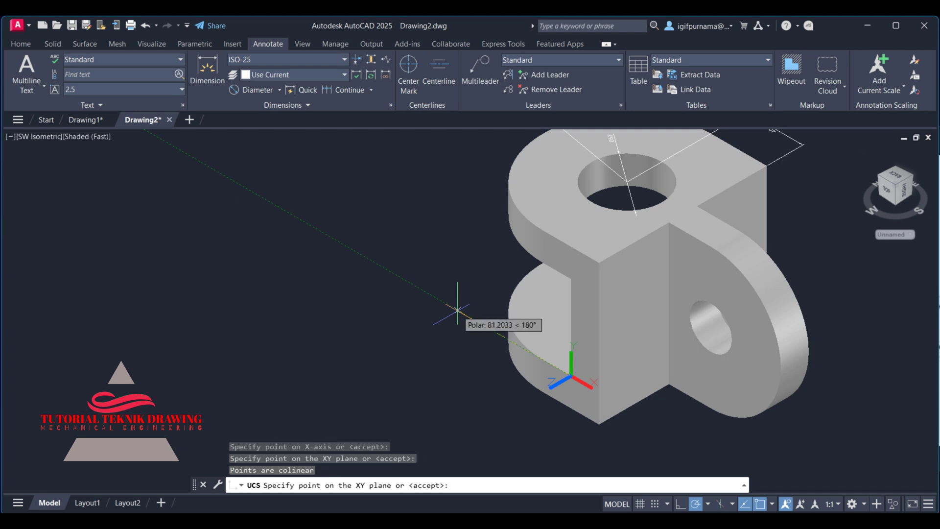
key(Return)
- Try a linear and R25 radius dimension on the left lobe, cancel it, and restart UCS
click(207, 68)
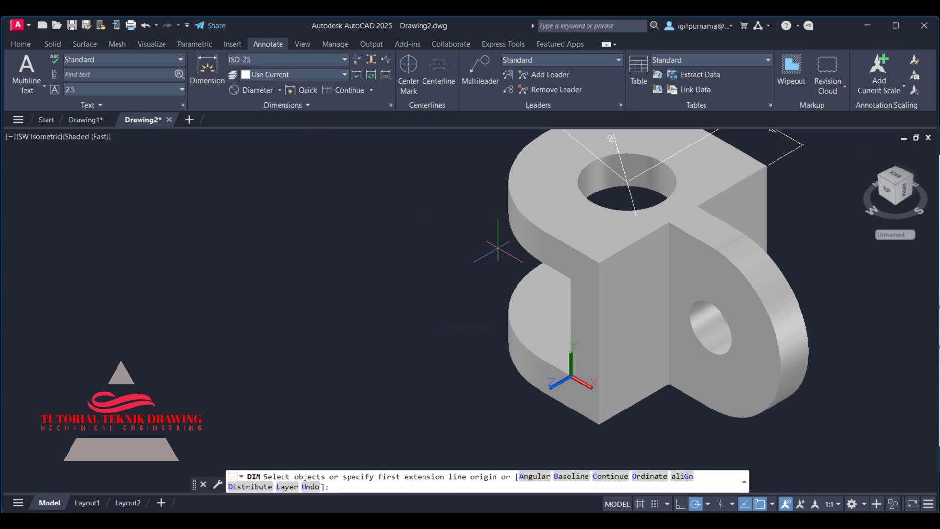
key(Return)
click(531, 254)
click(531, 254)
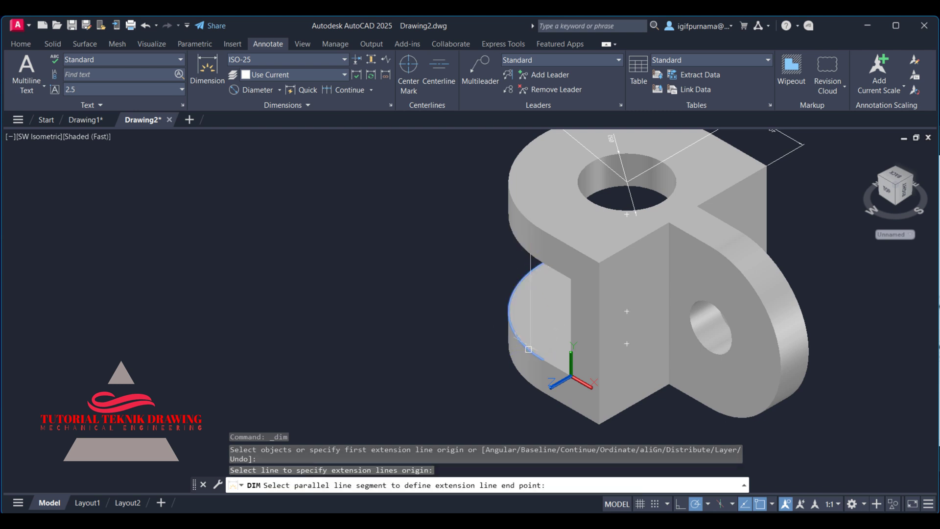
click(514, 304)
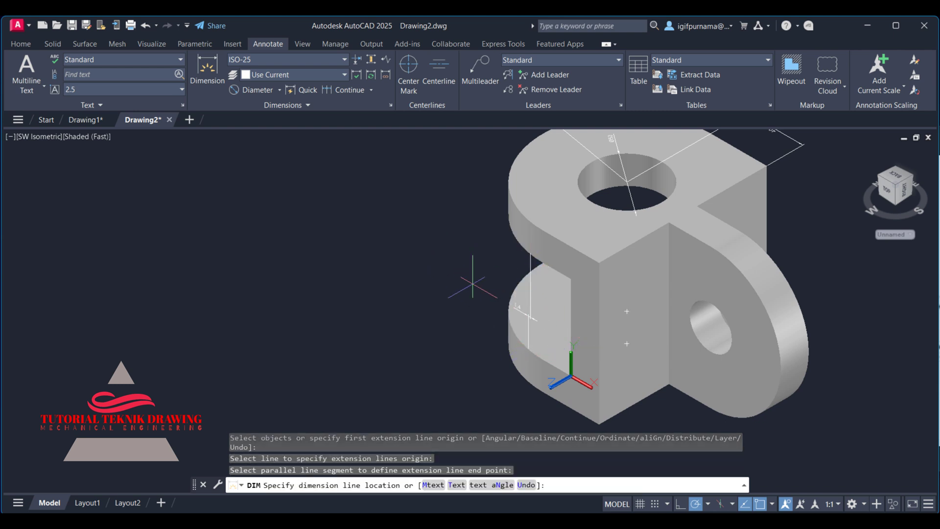
click(207, 68)
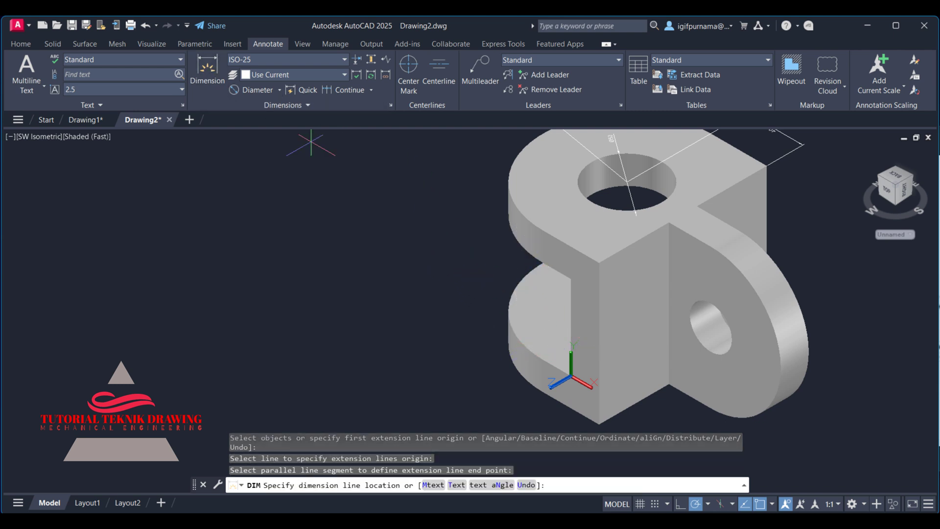
click(569, 311)
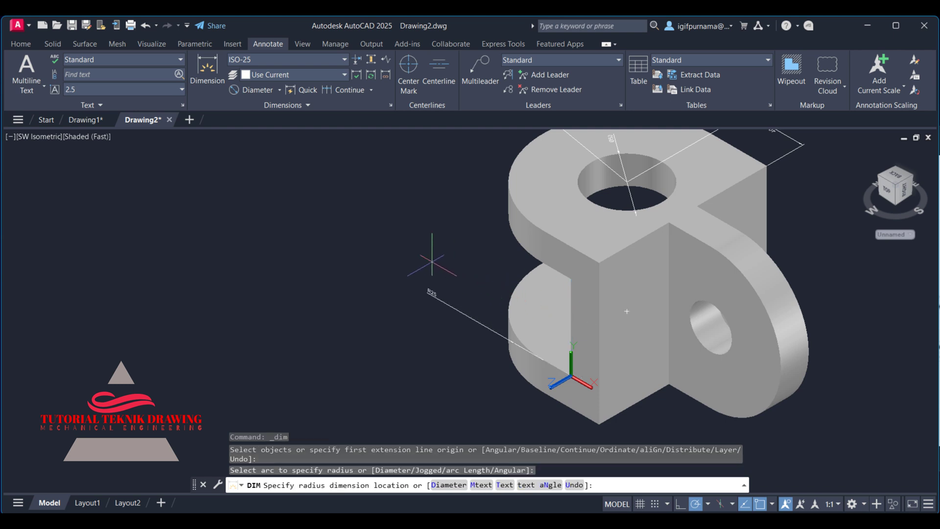
key(Escape)
text(ucs)
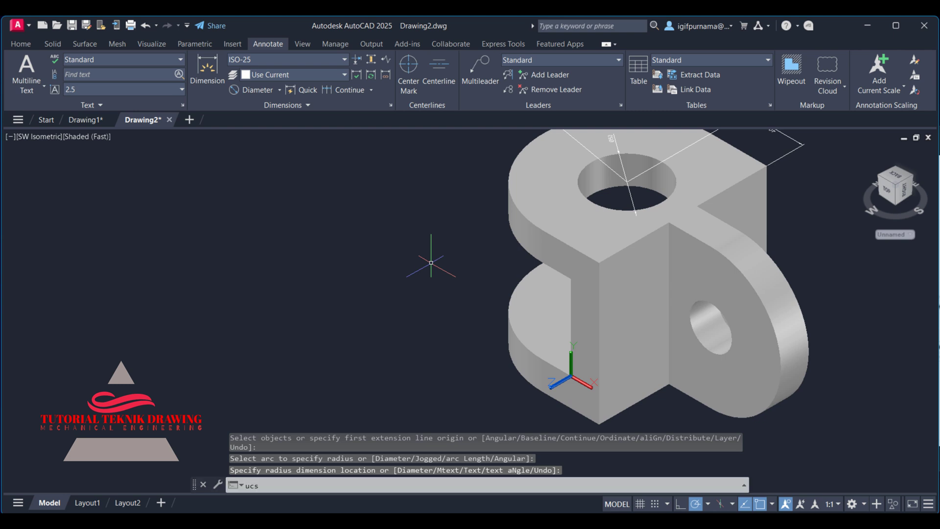
key(Return)
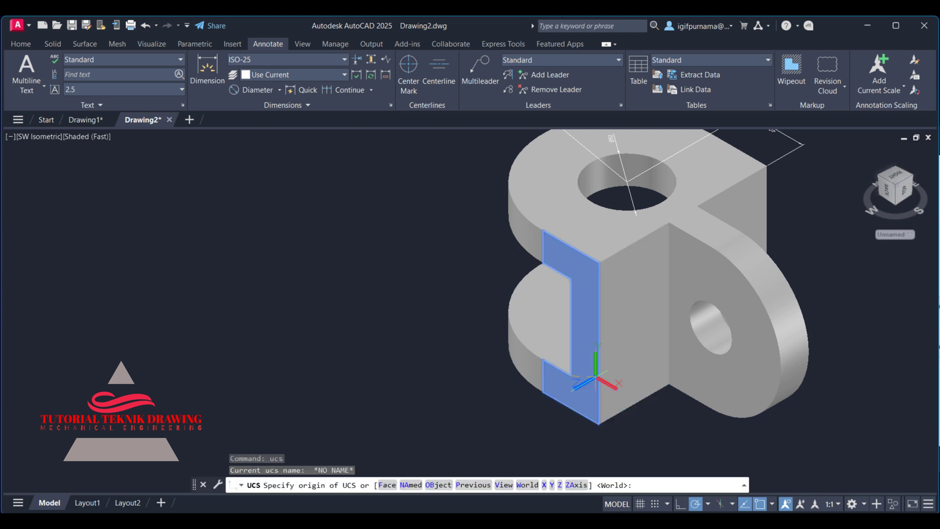
- Set the UCS origin at the face corner with a new X-axis direction on the side face
click(572, 375)
scroll(573, 376, down, 2)
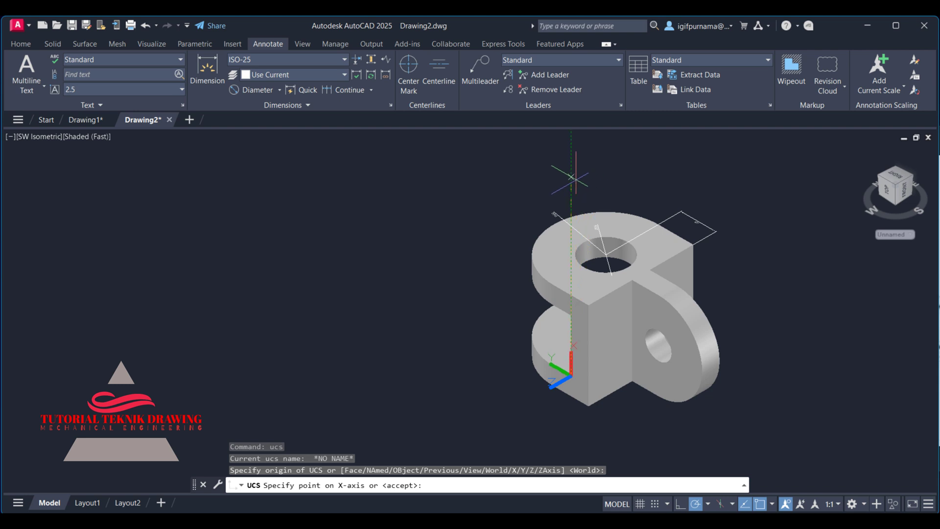
click(569, 188)
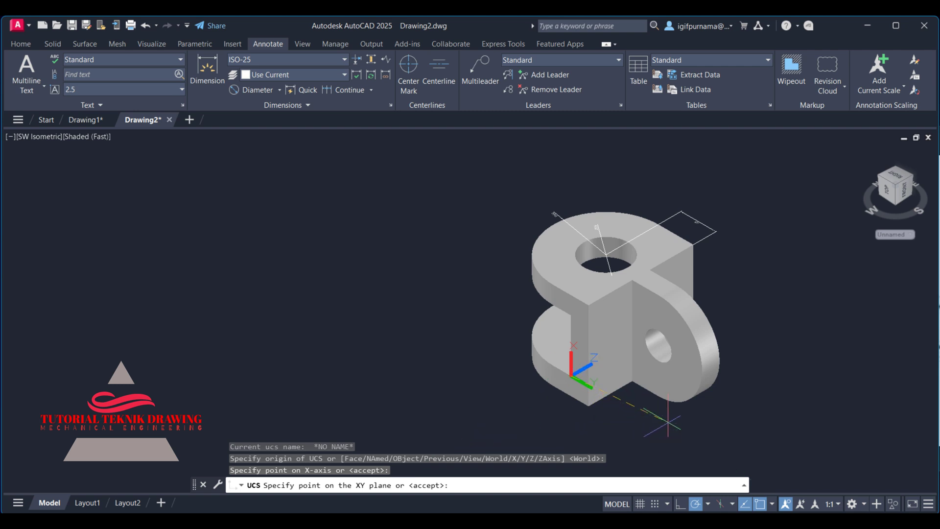
key(Return)
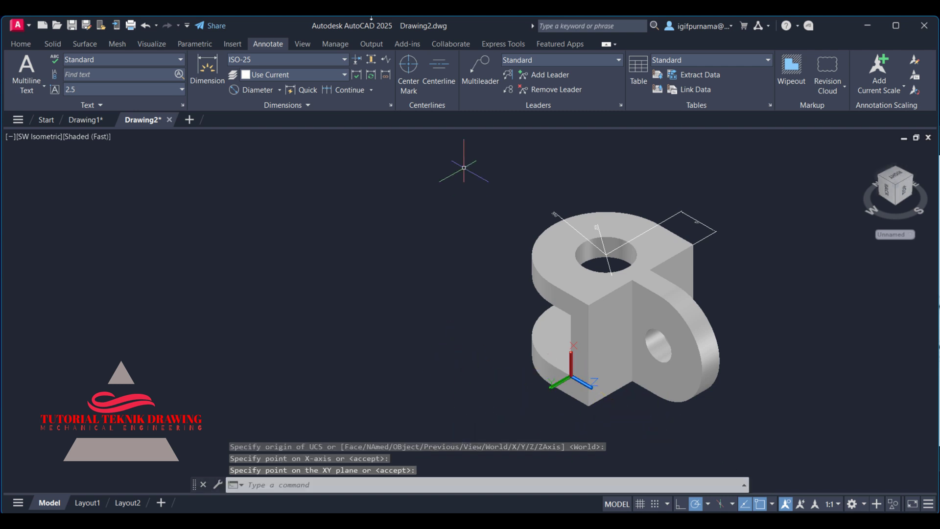
- Attempt a radius dimension on the lobe arc, cancel it, and restart UCS
click(207, 66)
scroll(511, 302, up, 2)
scroll(511, 303, up, 2)
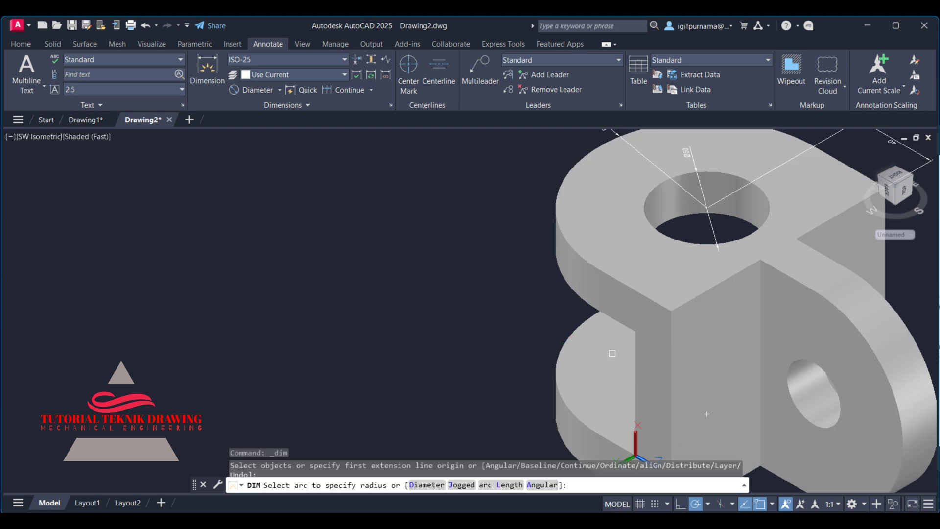
click(634, 361)
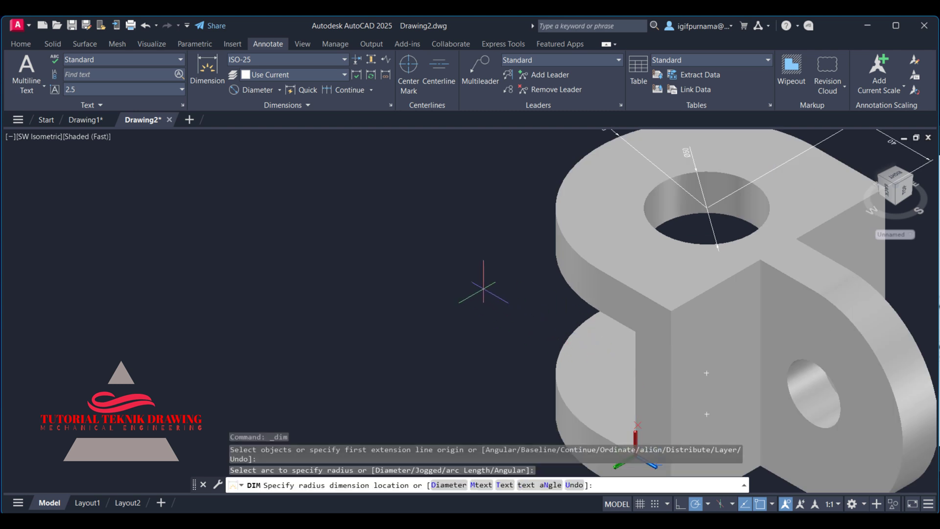
scroll(483, 283, down, 2)
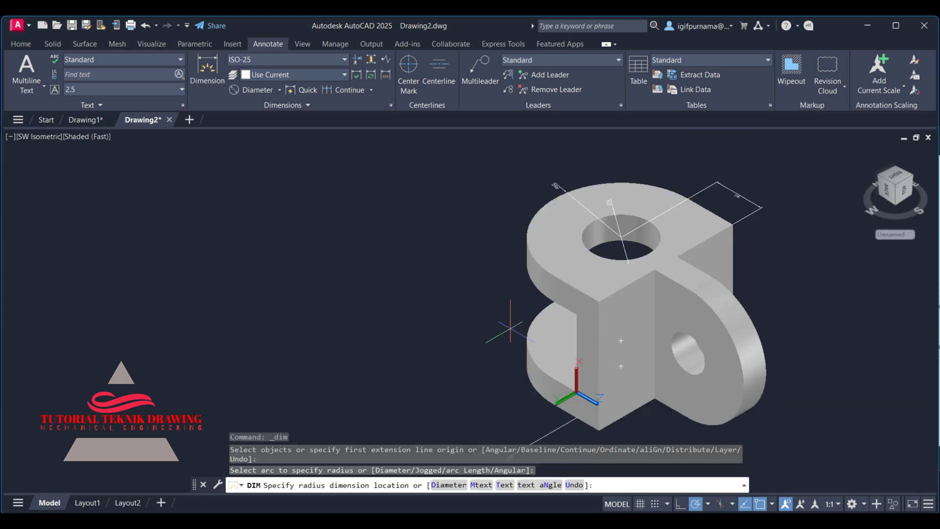
key(Escape)
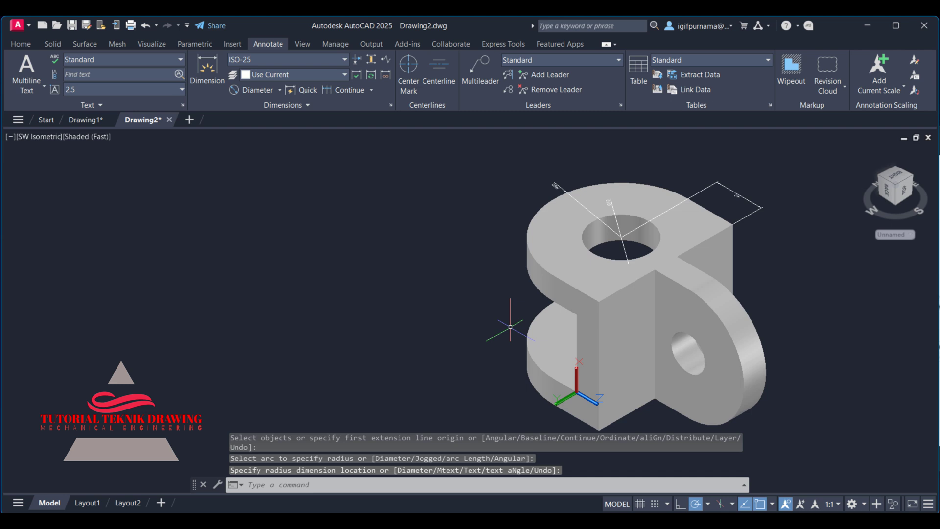
text(uc)
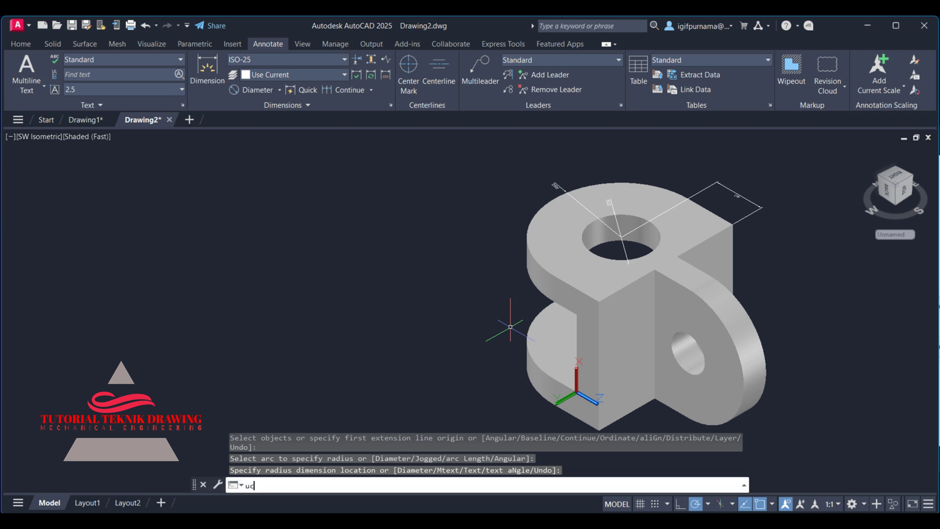
key(Return)
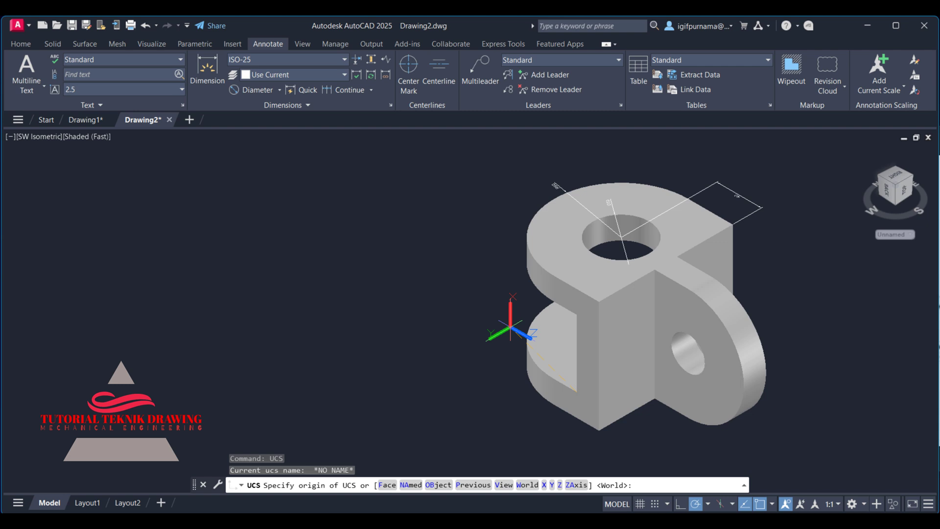
- Place a new UCS origin on the lobe and accept the axes
scroll(567, 392, up, 2)
scroll(571, 387, up, 2)
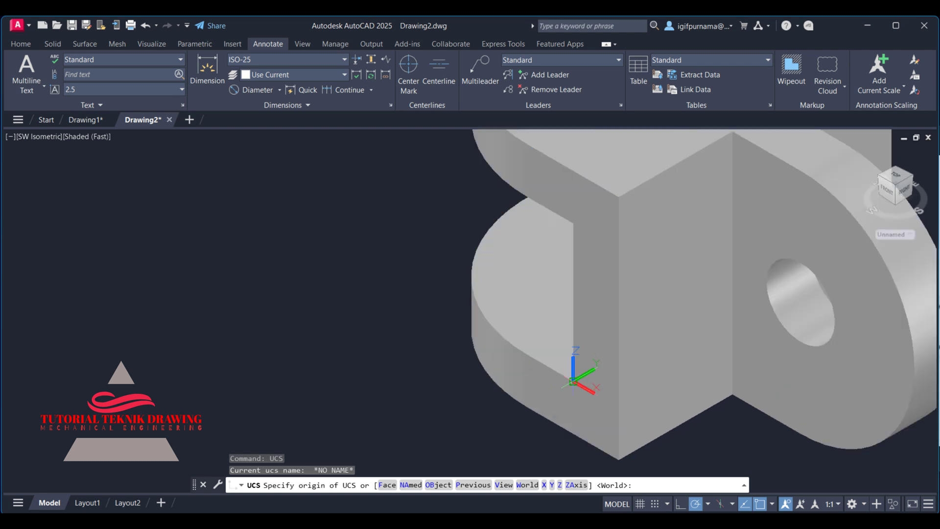
click(572, 381)
scroll(532, 324, down, 2)
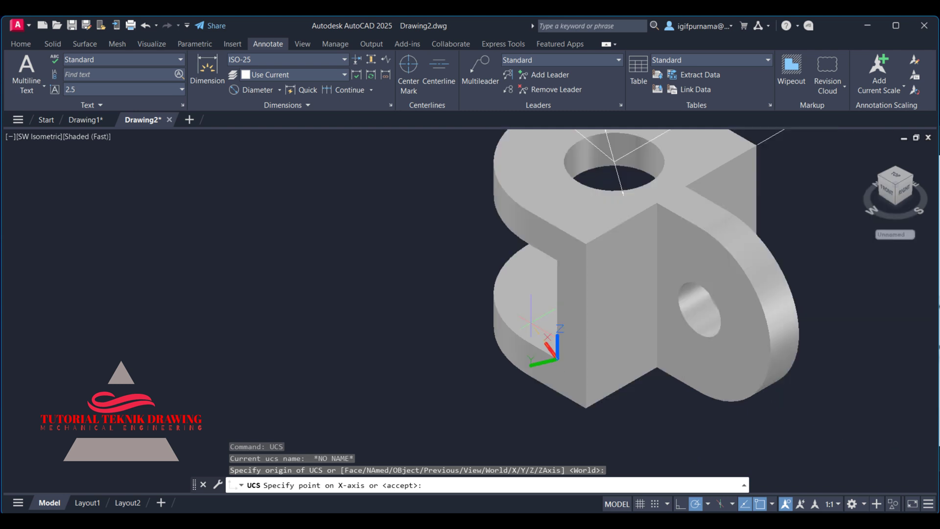
click(434, 286)
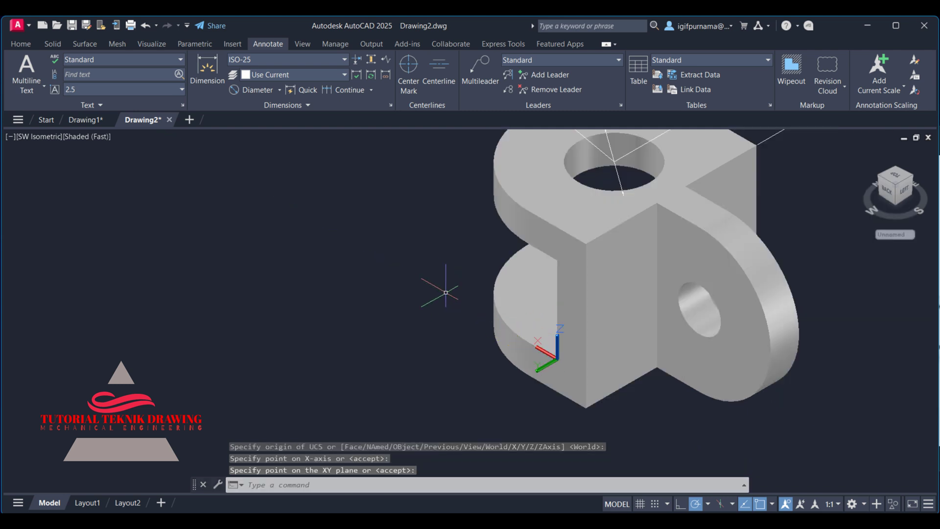
- Add a diameter dimension on the lobe's circular edge and pick points for a linear dimension
click(207, 69)
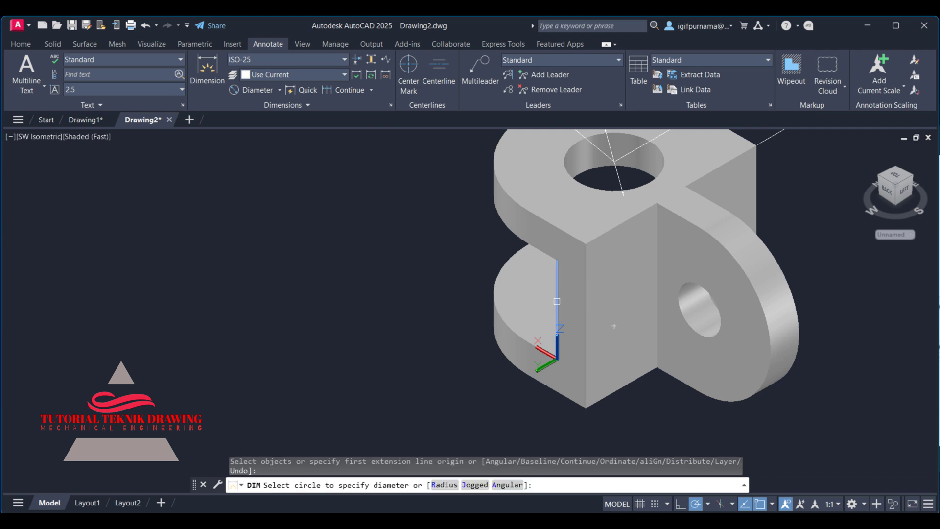
click(554, 297)
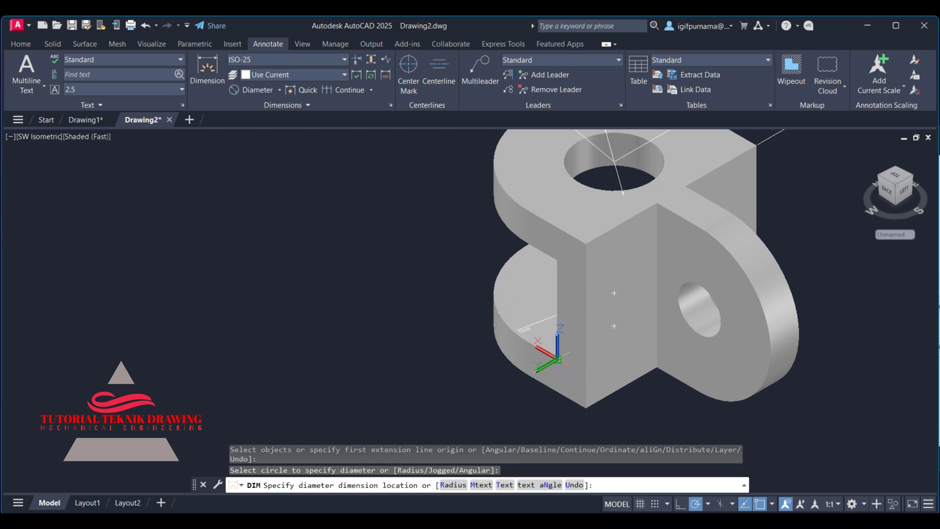
click(558, 359)
click(557, 259)
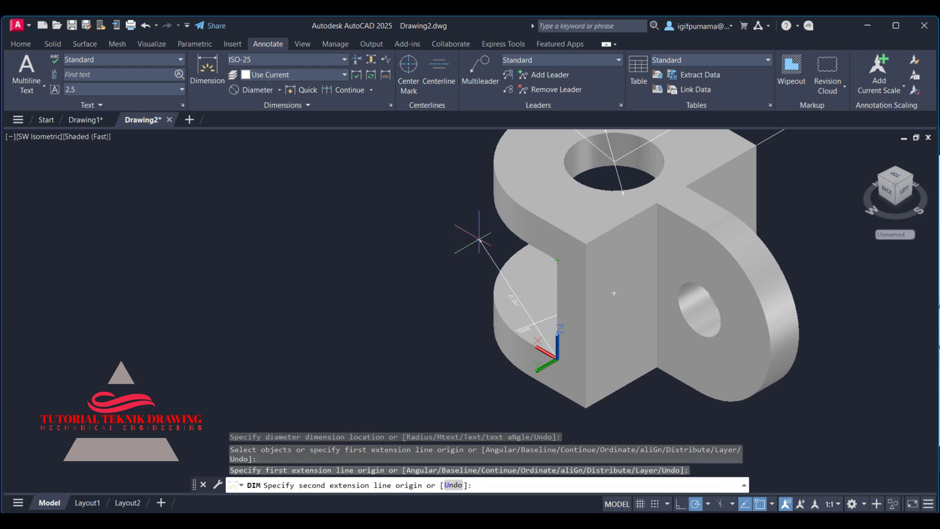
click(503, 267)
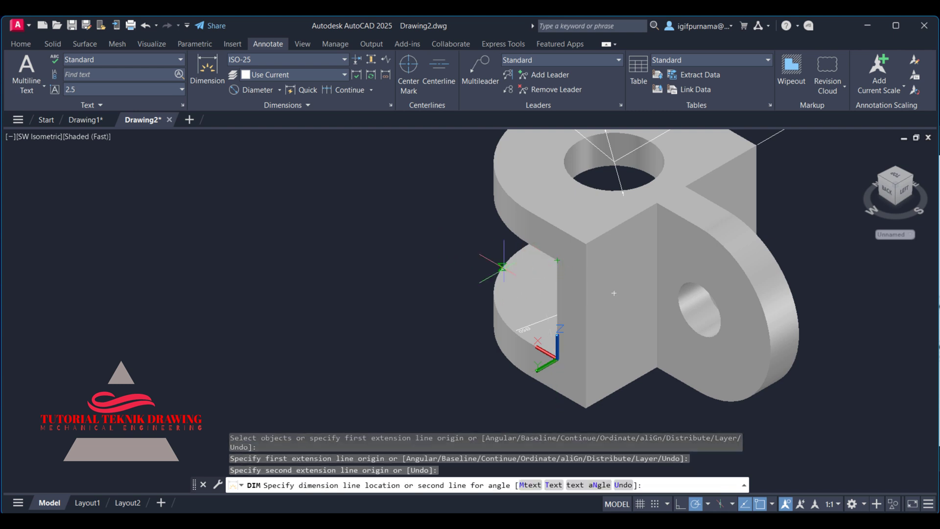
- Cancel the angle dimension, undo twice back to the world UCS, and restart UCS
click(207, 68)
scroll(585, 323, up, 3)
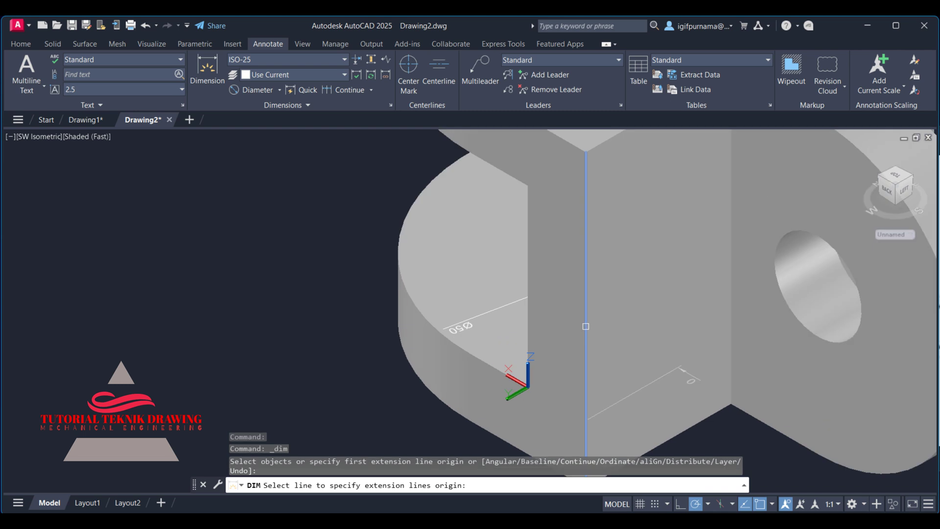
scroll(586, 323, down, 4)
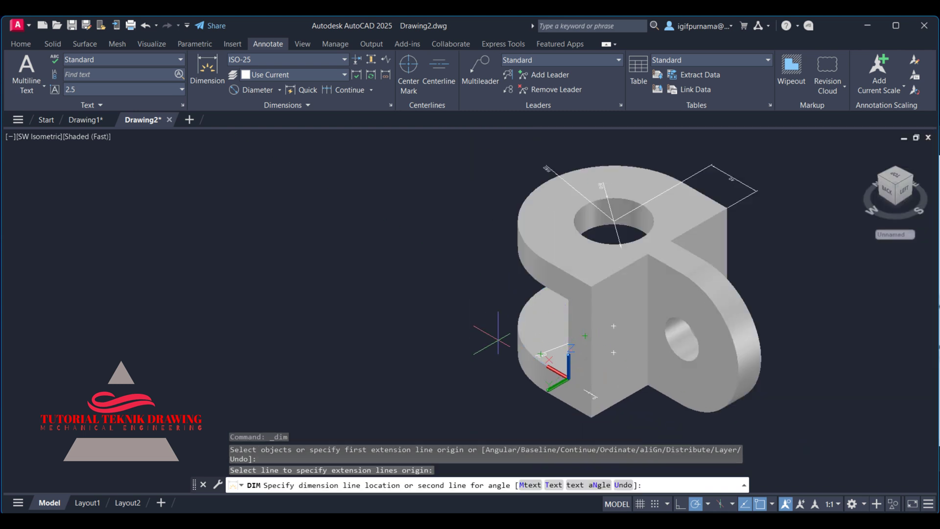
key(Escape)
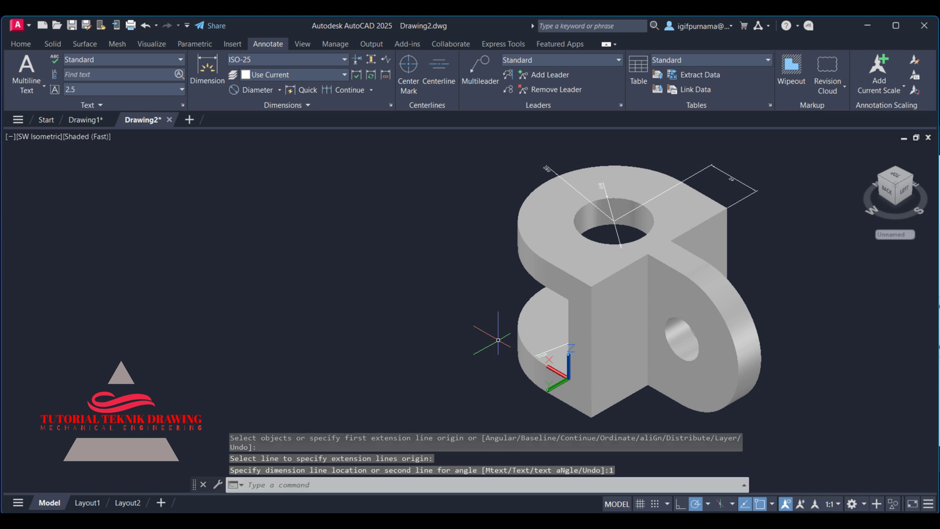
key(ctrl+z)
key(ctrl+z)
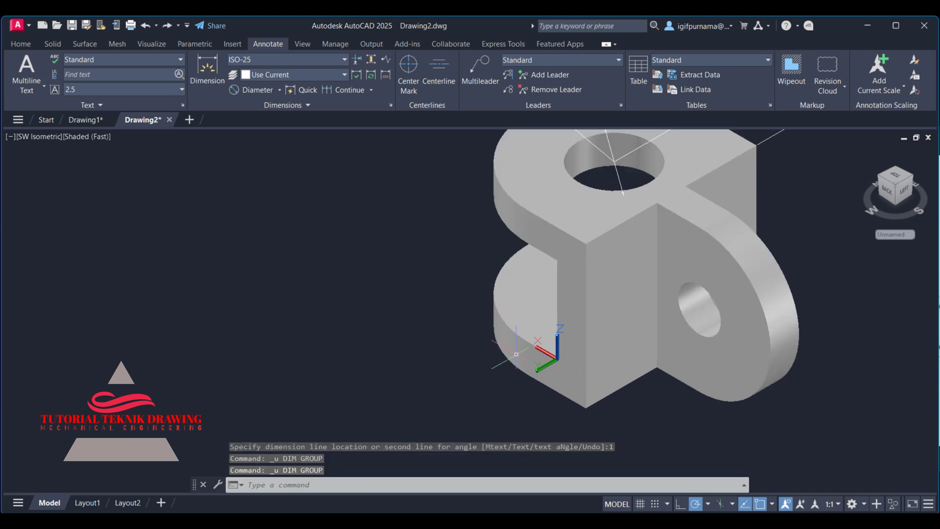
key(ctrl+z)
key(ctrl+z)
key(ctrl+z)
key(ctrl+z)
key(ctrl+z)
text(ucs)
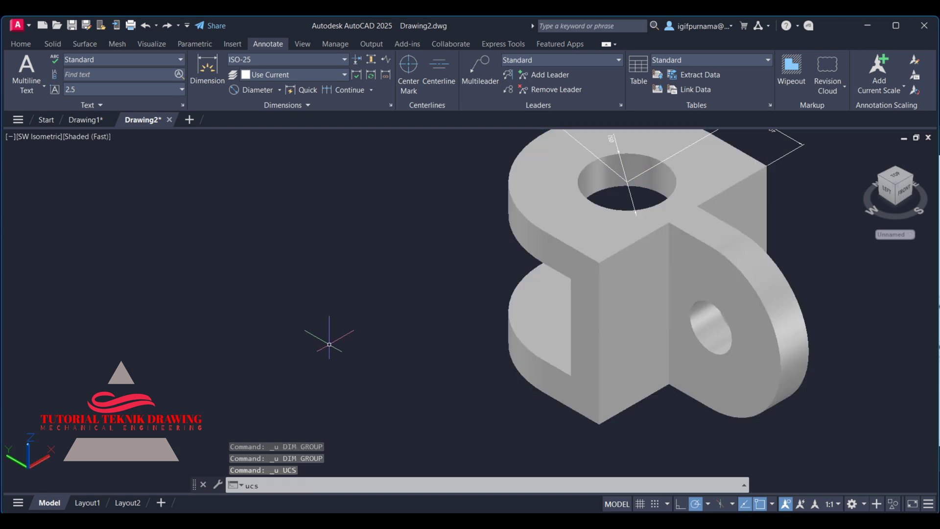
key(Return)
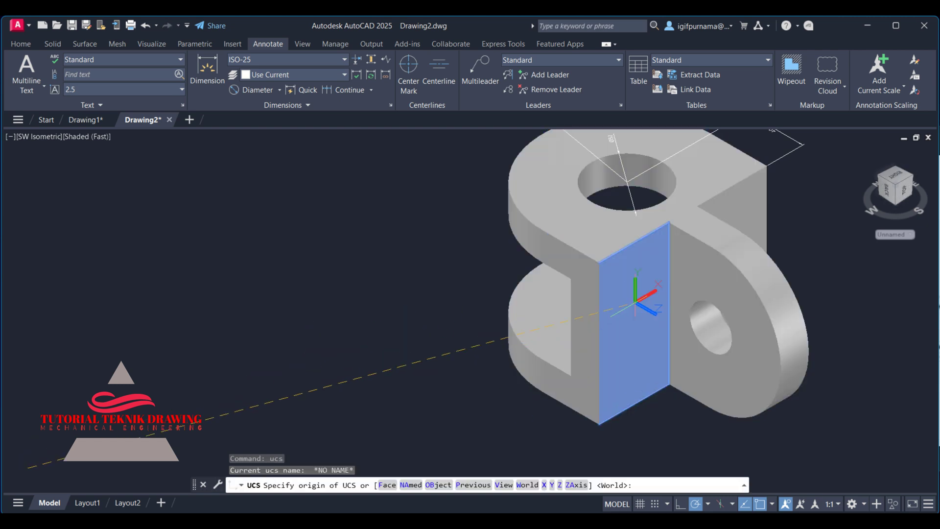
- Define a 3-point UCS on the lower front face, X-axis along the bottom edge
click(571, 375)
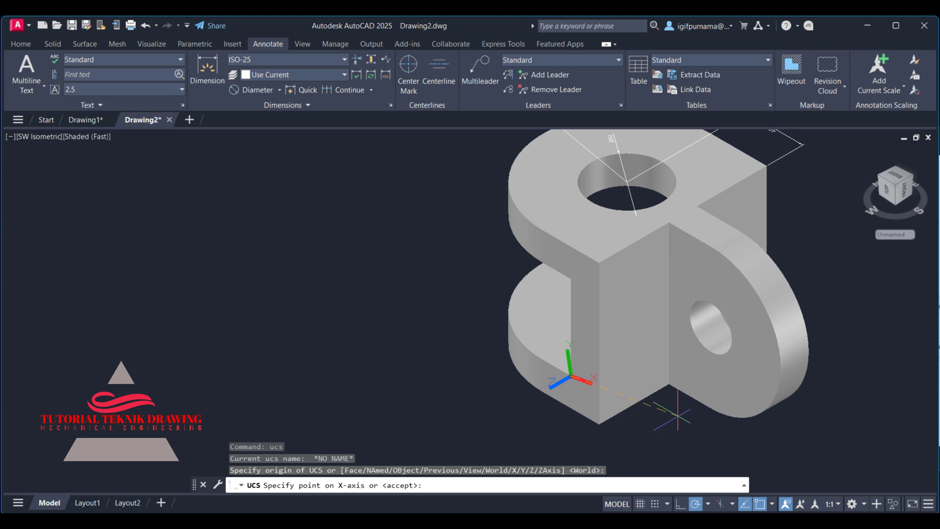
scroll(678, 443, down, 2)
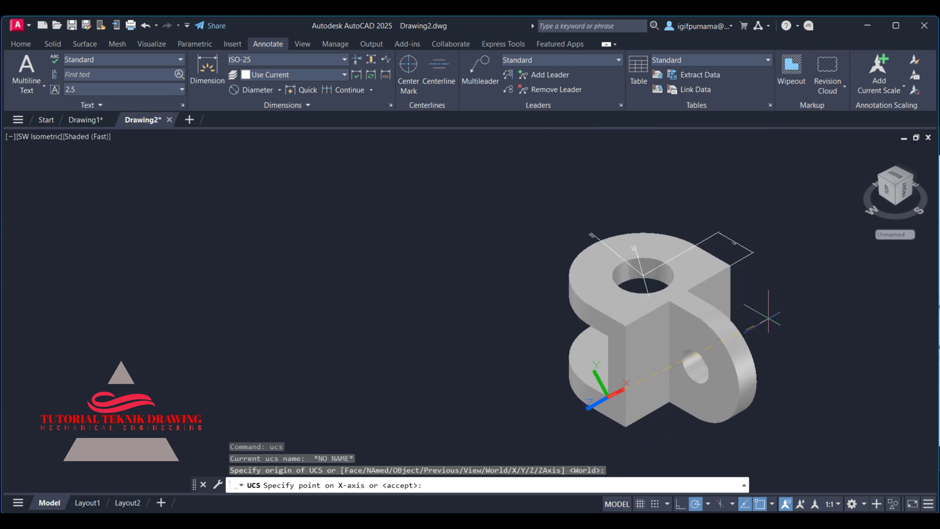
click(754, 308)
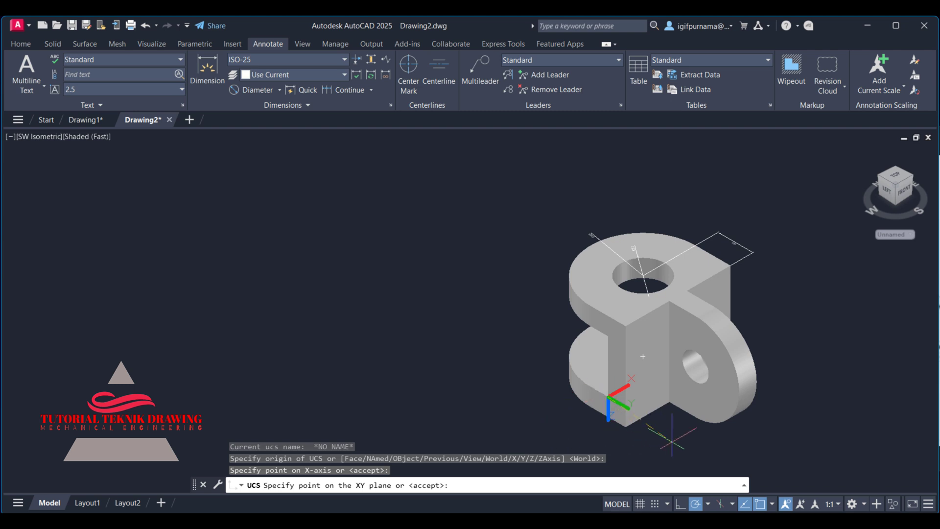
click(610, 452)
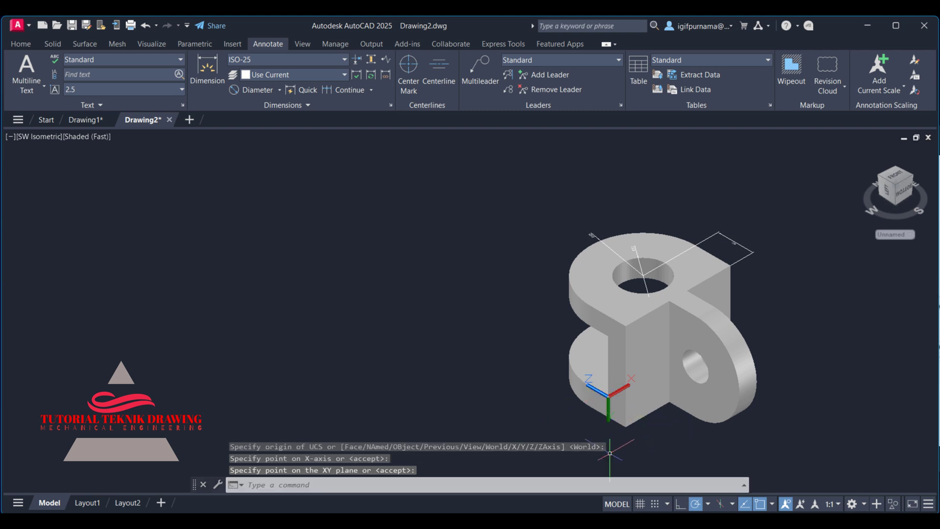
- Place the vertical 80 height dimension left of the bracket
click(207, 69)
scroll(710, 433, up, 2)
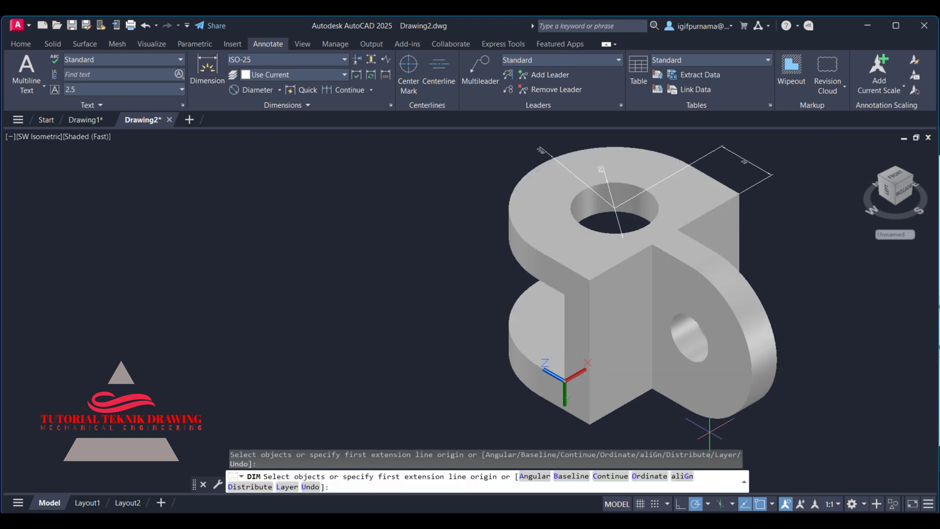
scroll(508, 340, up, 2)
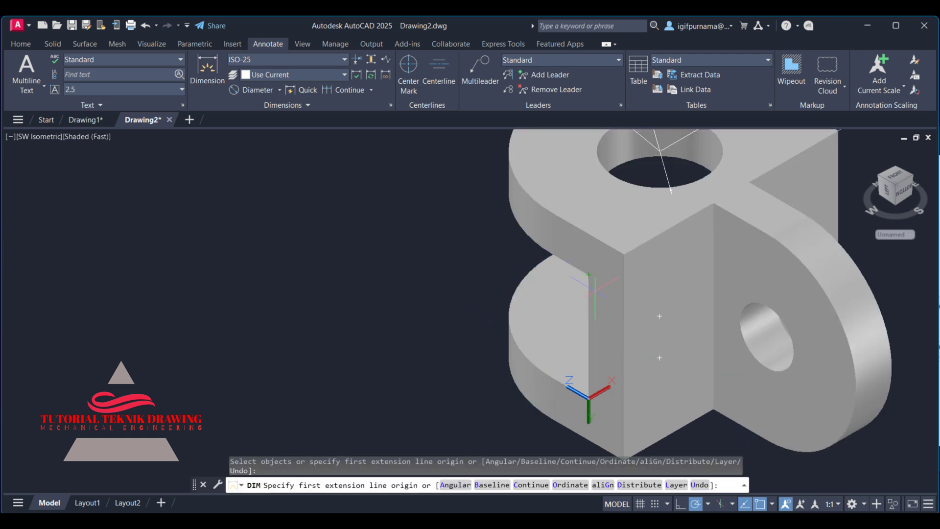
click(588, 275)
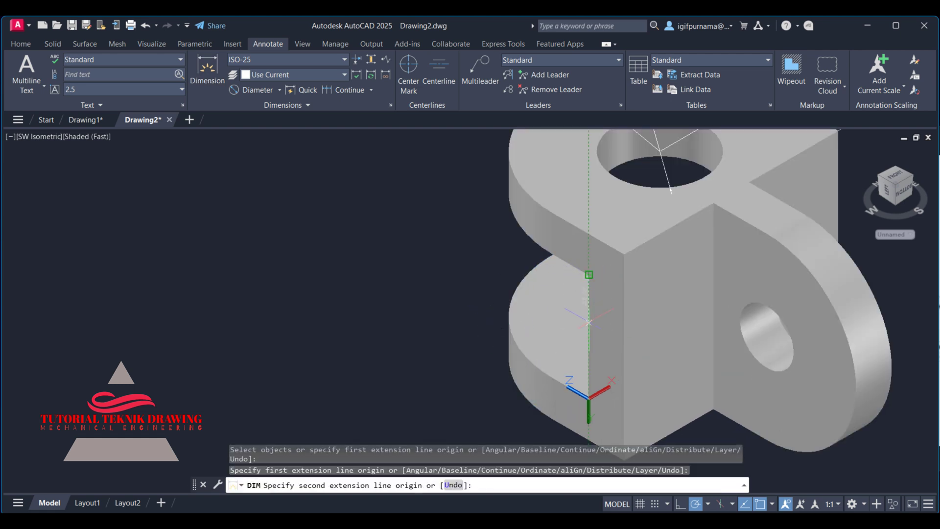
click(509, 375)
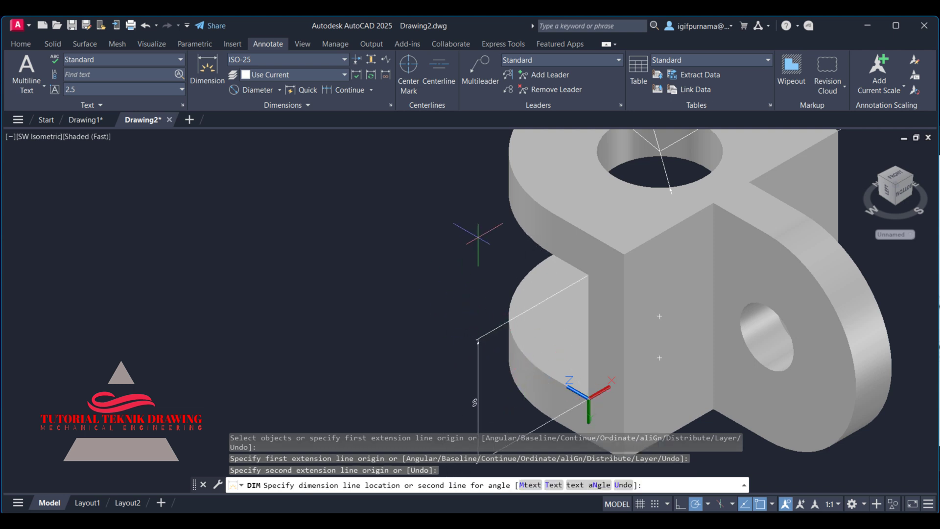
scroll(499, 291, down, 2)
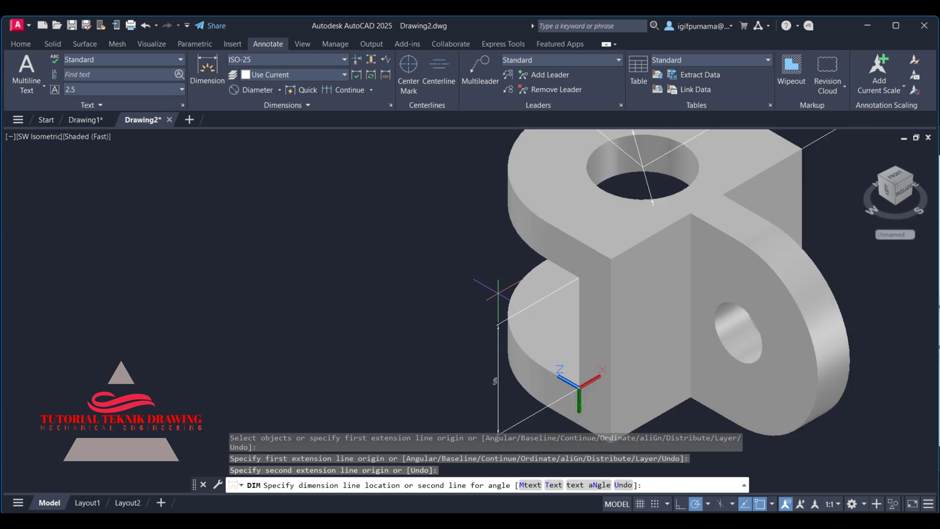
scroll(498, 293, down, 1)
scroll(506, 309, up, 1)
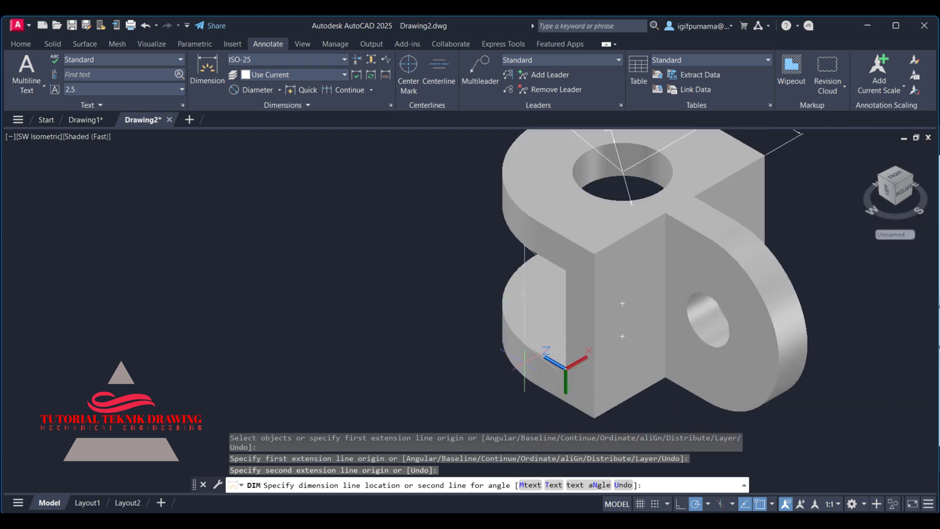
click(505, 365)
scroll(512, 381, up, 4)
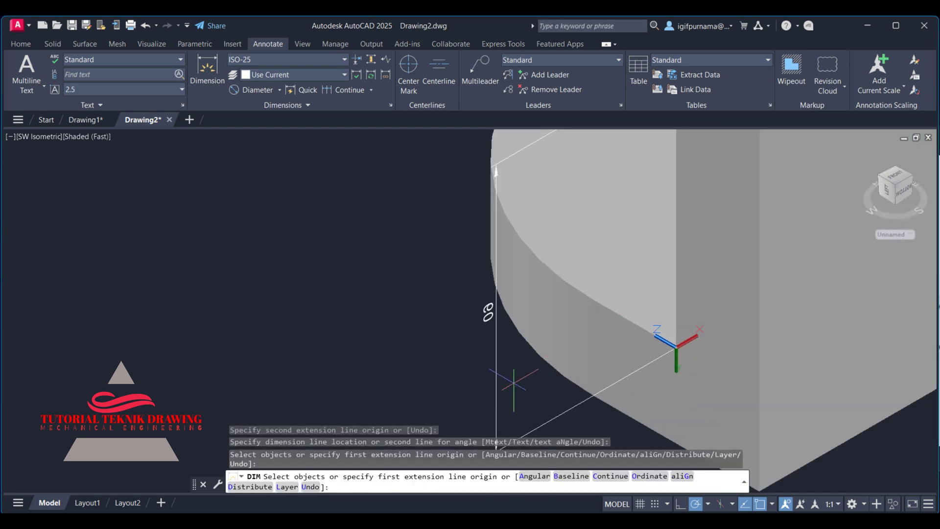
scroll(513, 383, down, 3)
- Add the vertical 100 height dimension beside the 80 one
key(Return)
scroll(639, 433, down, 2)
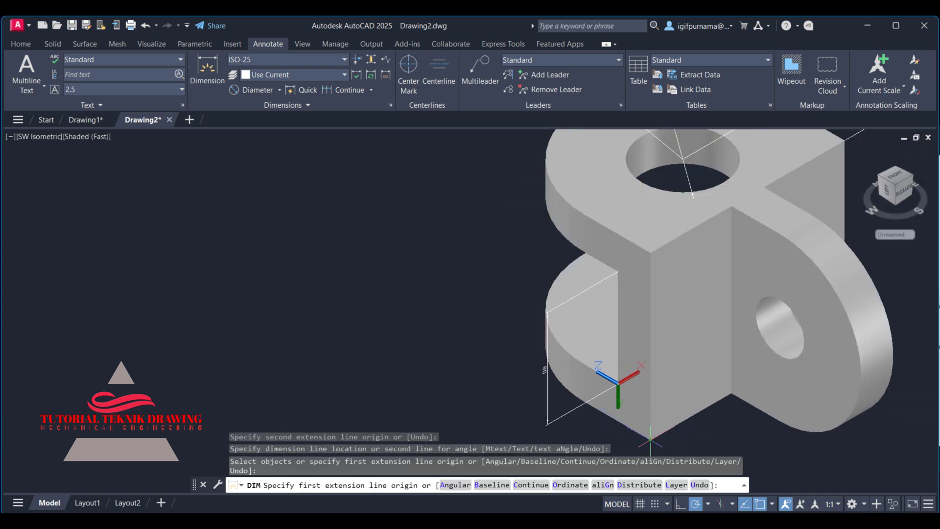
click(650, 440)
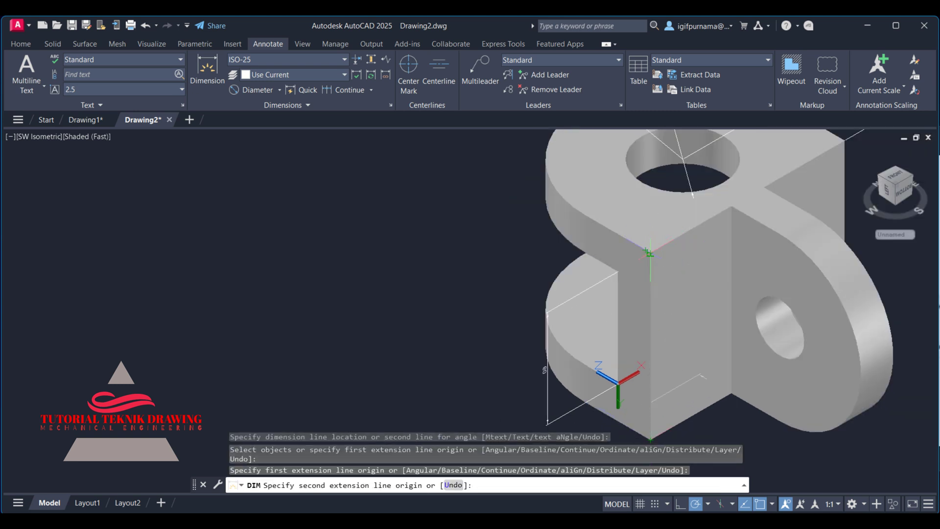
click(649, 253)
click(510, 312)
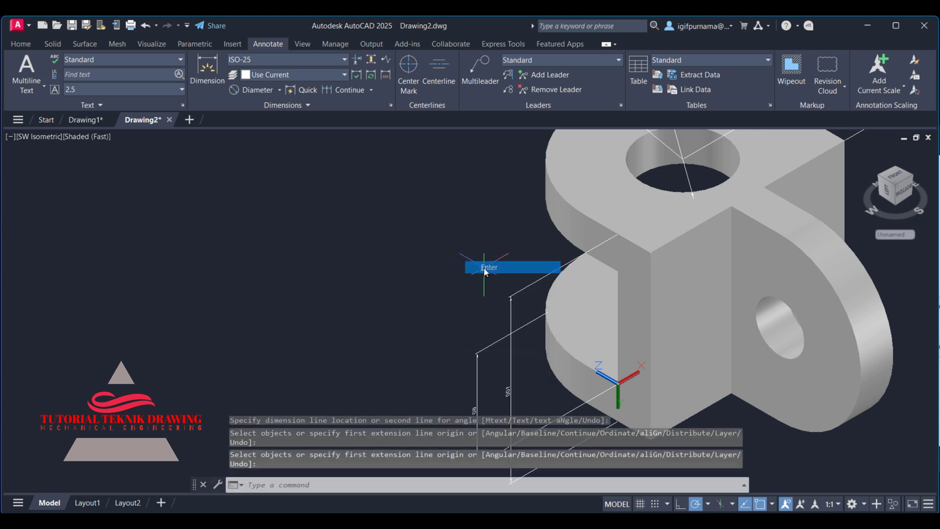
middle_drag(622, 358, 603, 291)
key(Escape)
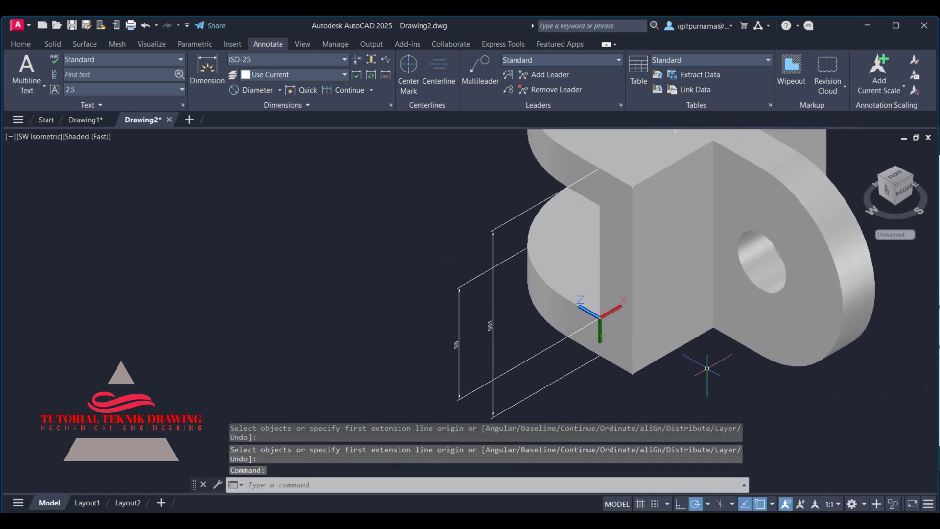
middle_drag(707, 368, 699, 318)
key(Escape)
scroll(475, 271, up, 3)
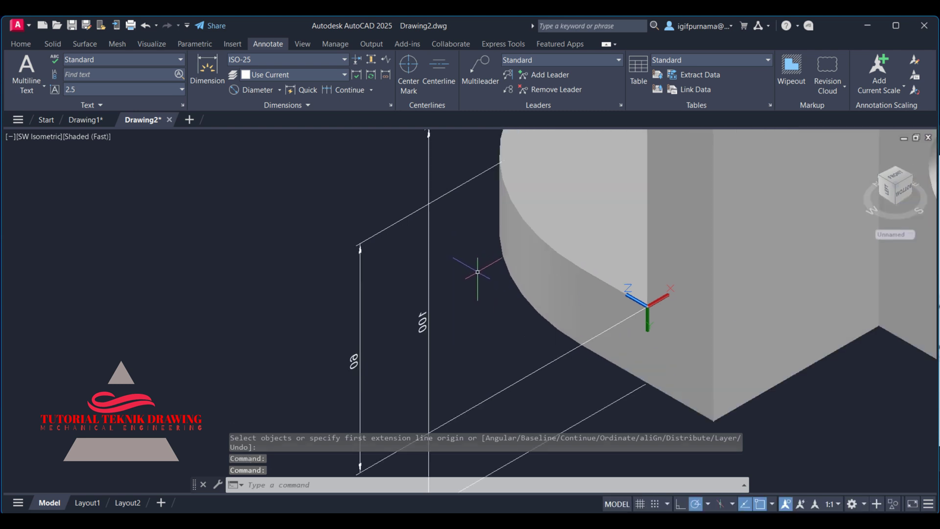
scroll(477, 271, down, 4)
middle_drag(506, 234, 531, 271)
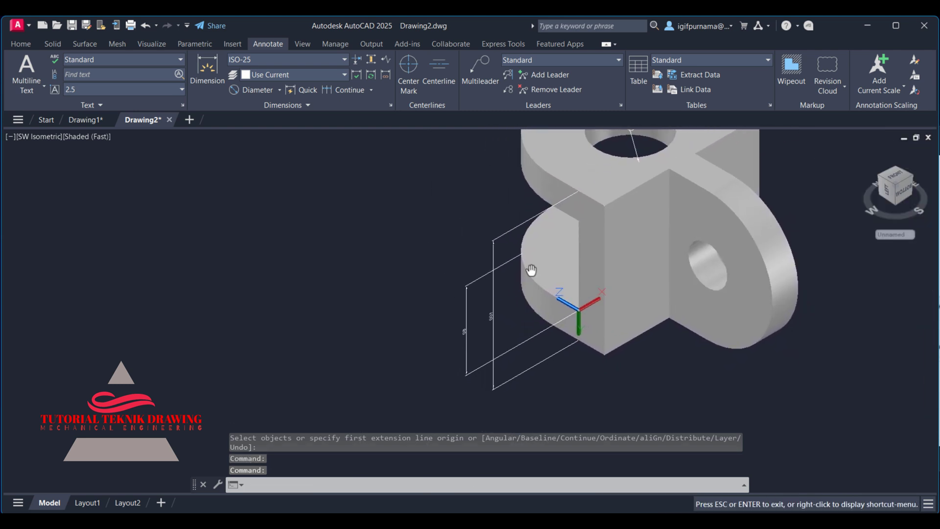
mouse_move(531, 270)
mouse_down()
mouse_move(514, 342)
mouse_move(445, 269)
mouse_move(463, 295)
mouse_up()
key(Escape)
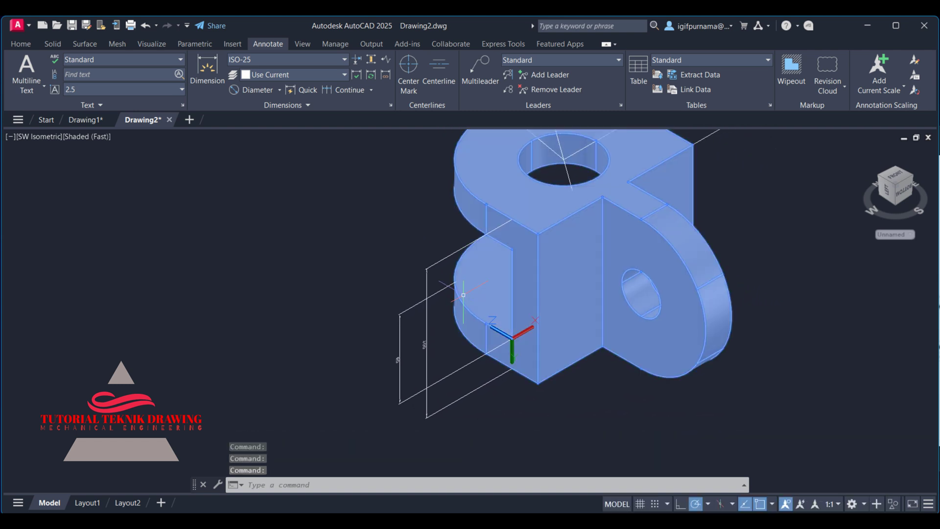
middle_drag(559, 231, 521, 282)
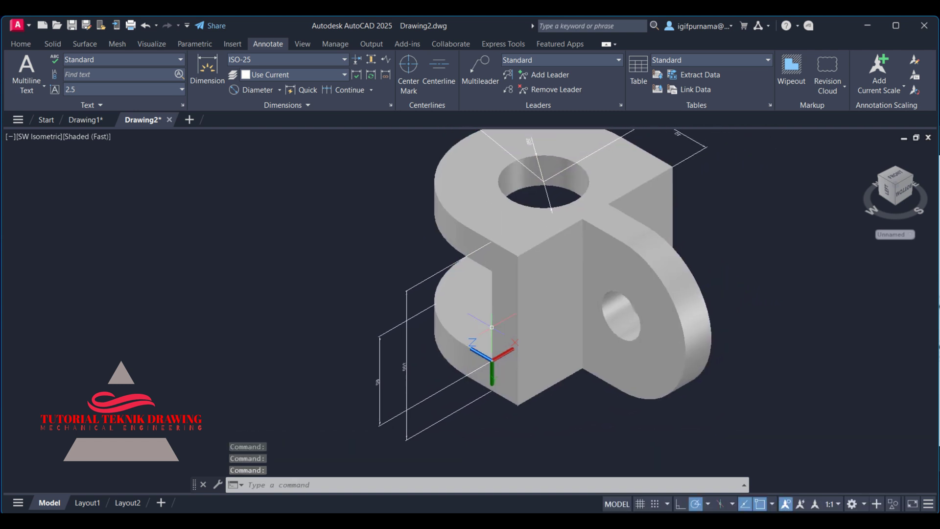
drag(521, 283, 510, 235)
right_click(311, 252)
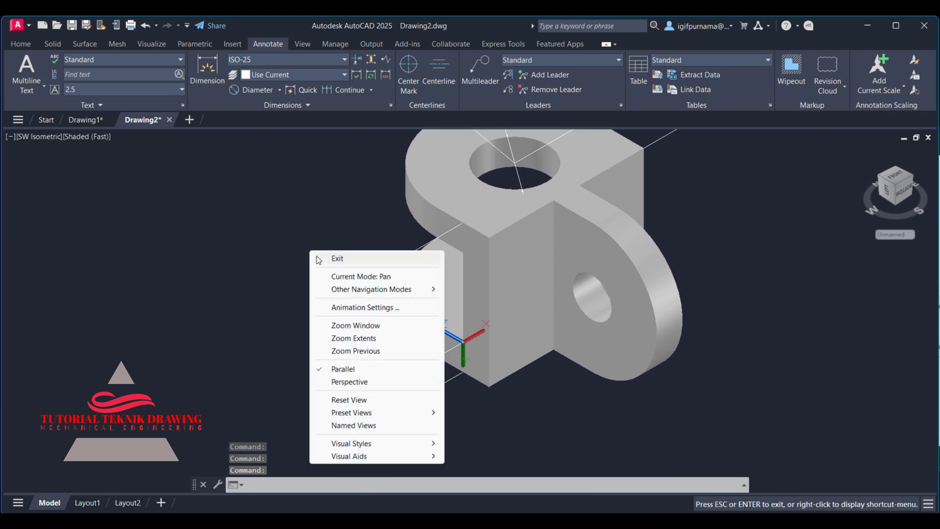
click(349, 276)
drag(364, 273, 337, 336)
key(Escape)
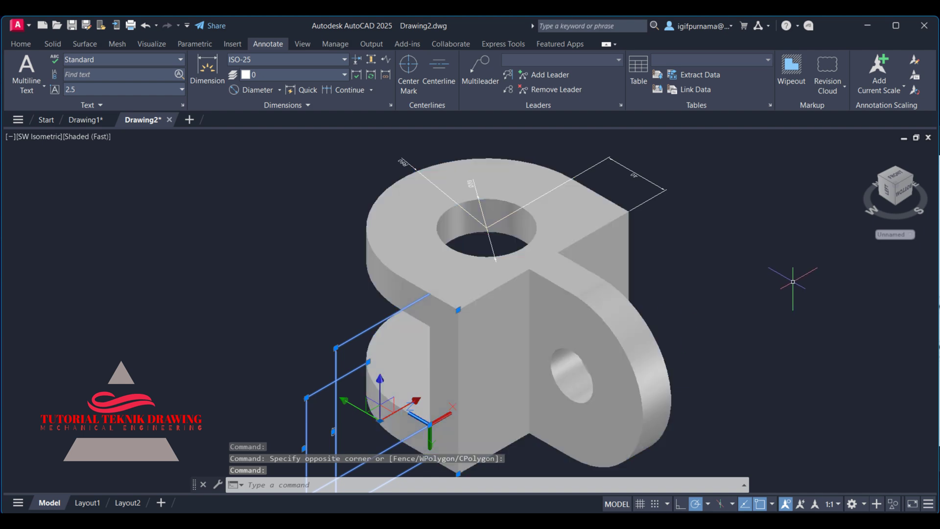
- Compare the model with the reference drawing, then return to the bracket
key(alt+Tab)
scroll(733, 240, up, 1)
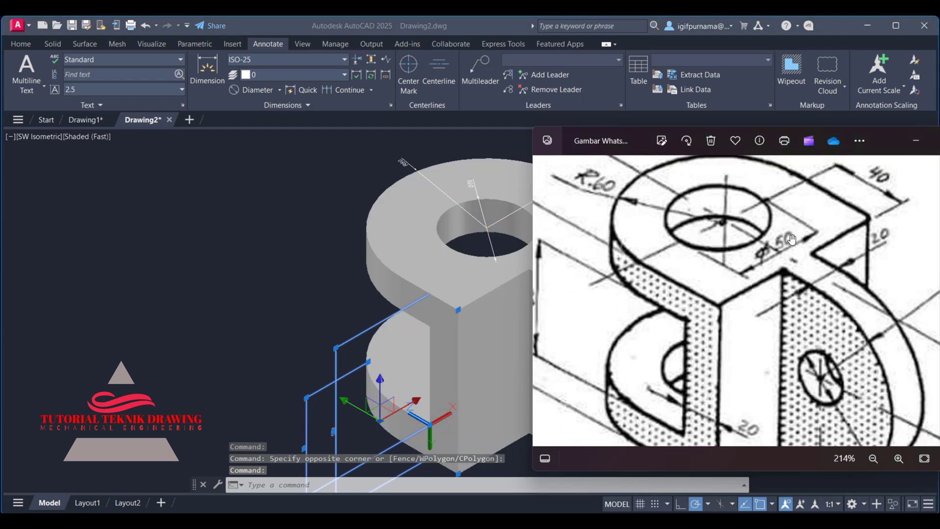
scroll(733, 240, down, 2)
click(329, 254)
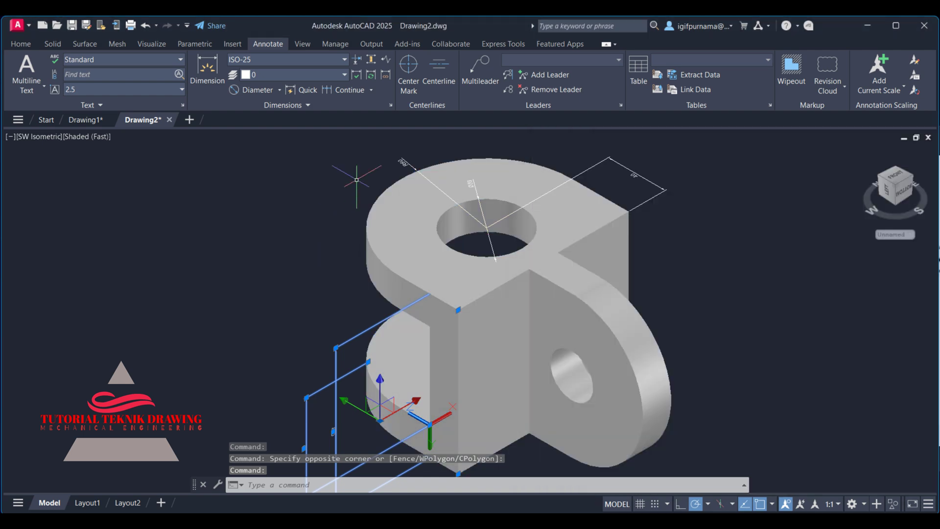
key(Escape)
- Select both height dimensions and check the Home layer list (0 and Defpoints only)
middle_drag(327, 363, 372, 294)
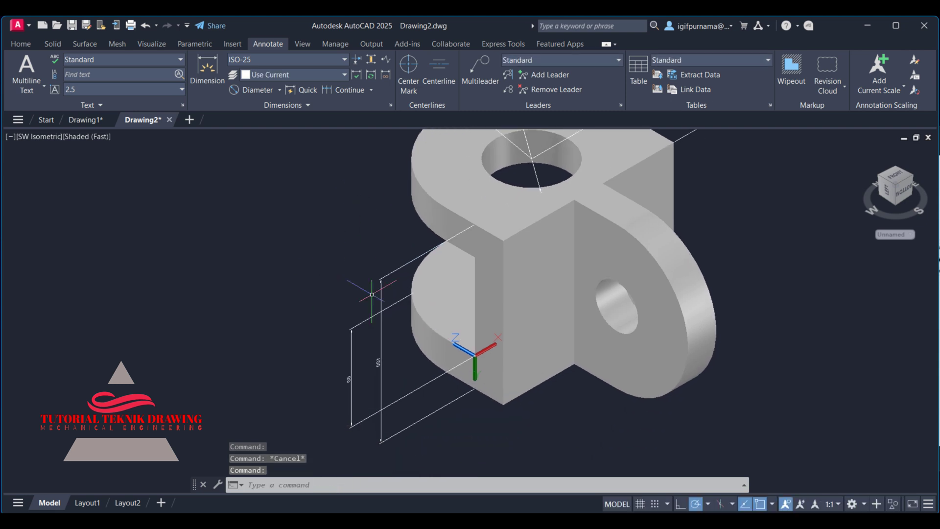
drag(387, 366, 315, 336)
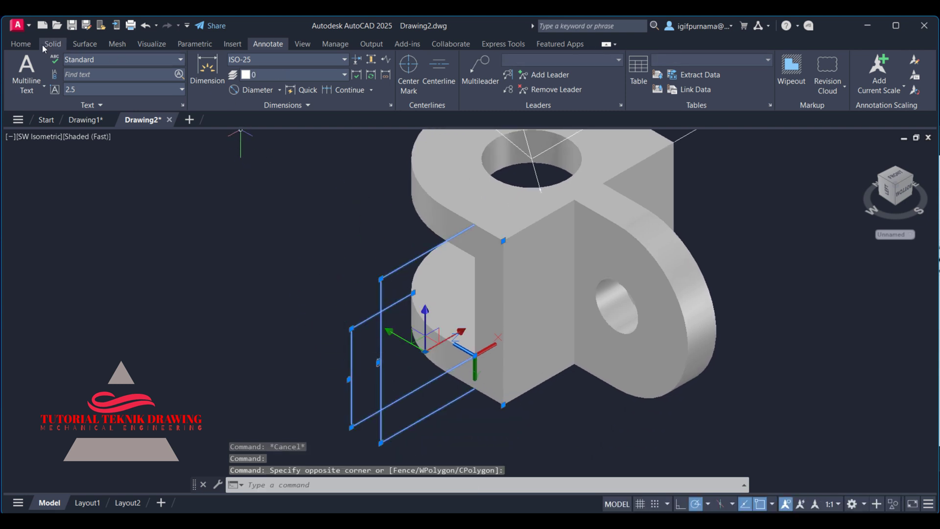
click(27, 47)
key(Escape)
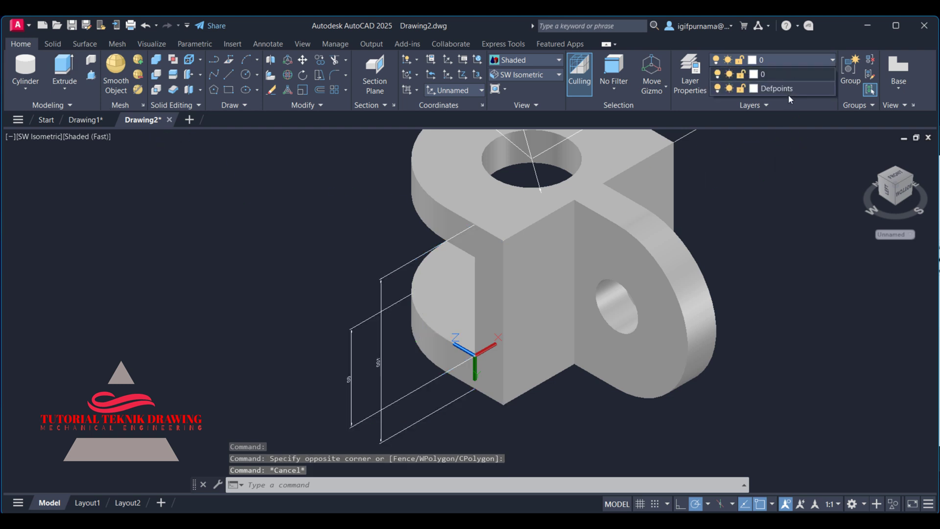
- Review the existing layers' colour and linetype in Layer Properties without changes
click(690, 73)
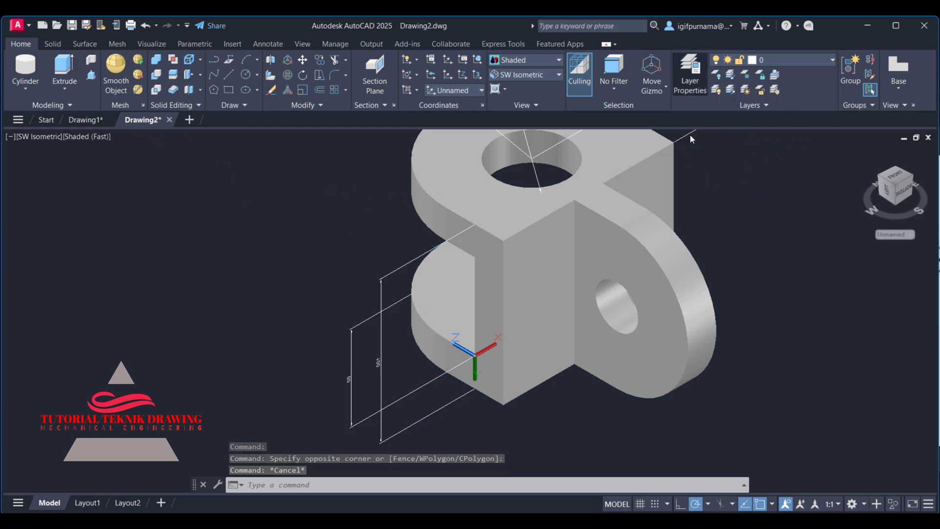
click(202, 107)
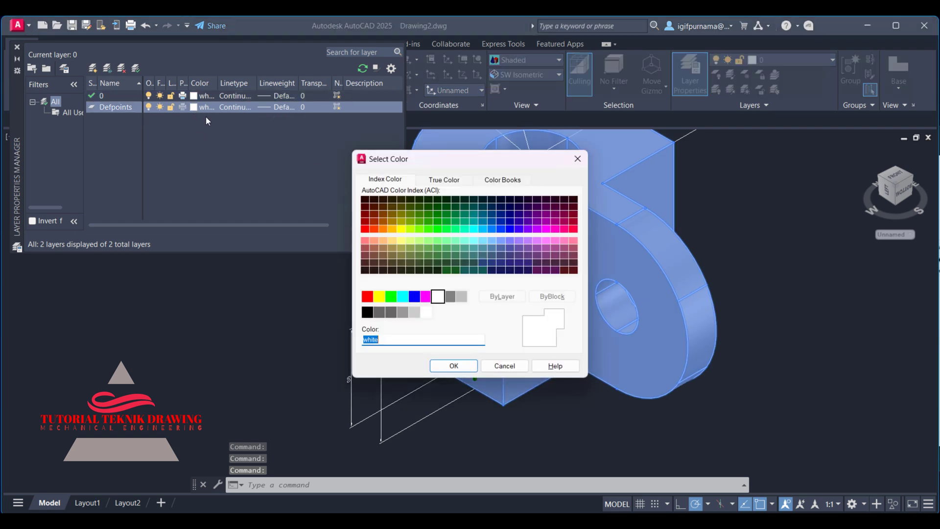
click(578, 159)
click(221, 97)
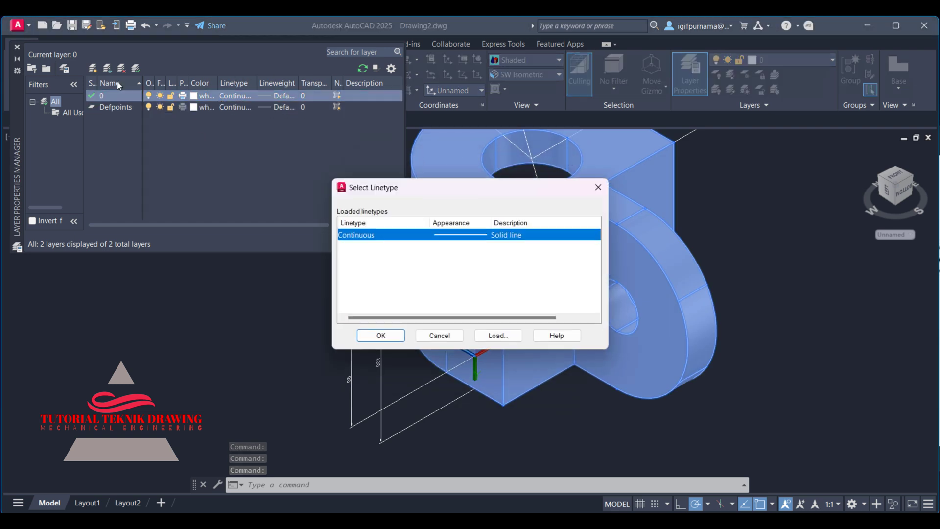
click(598, 187)
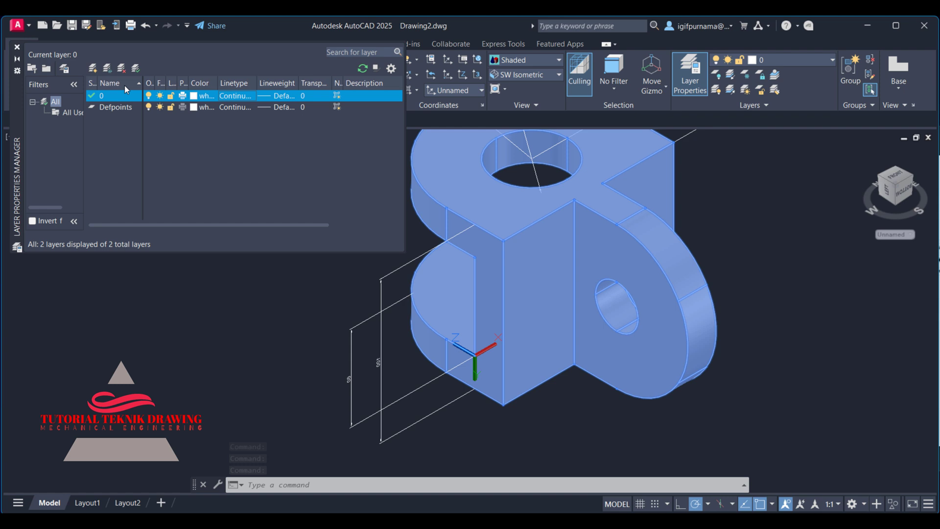
- Add a new layer Layer1 with colour magenta
click(93, 69)
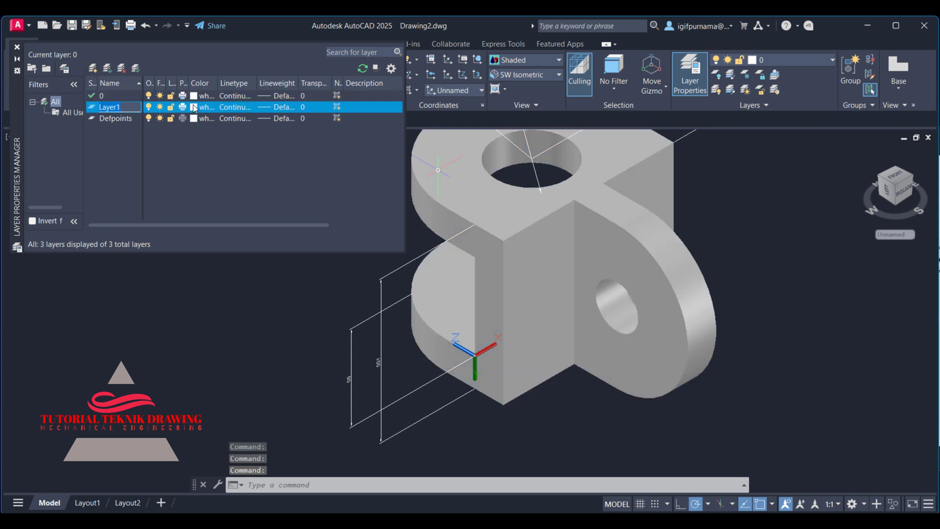
click(194, 108)
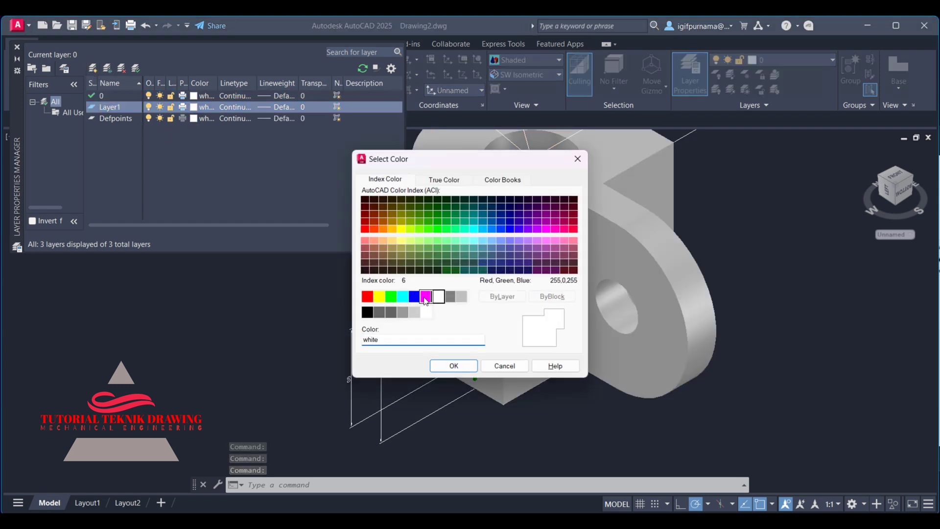
click(425, 296)
click(453, 365)
- Put the two front height dimensions on Layer1
click(16, 47)
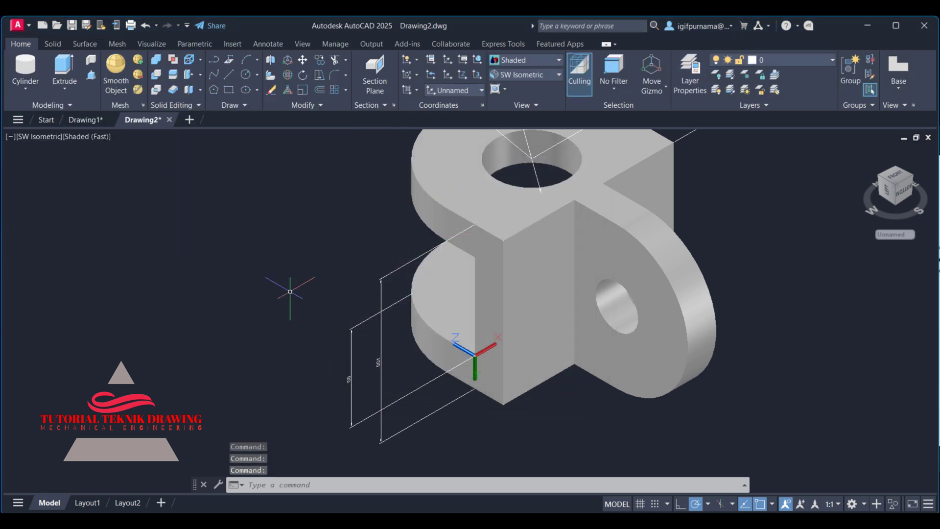
drag(409, 367, 314, 352)
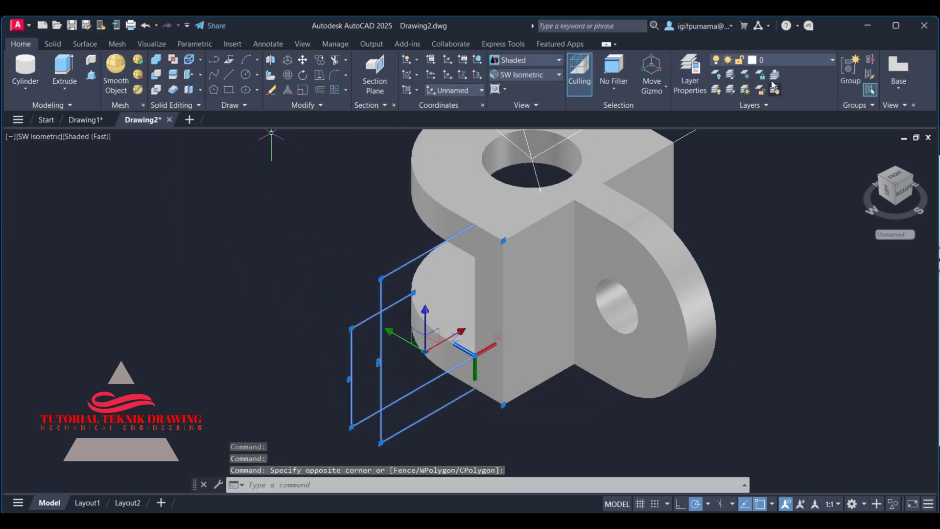
click(793, 60)
click(766, 96)
key(Escape)
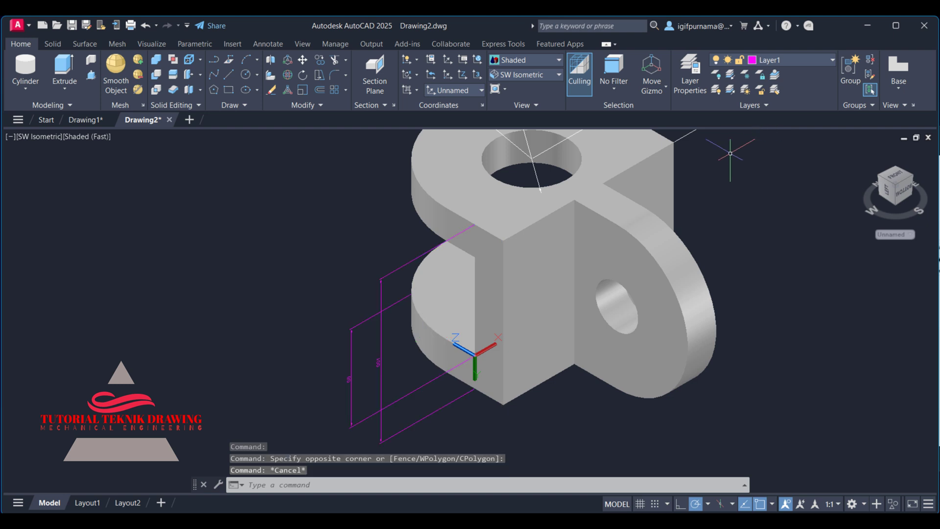
- Move the hole's Ø50 and R60 dimensions onto Layer1
scroll(730, 153, up, 2)
click(723, 180)
click(682, 203)
scroll(651, 211, up, 3)
scroll(505, 190, up, 3)
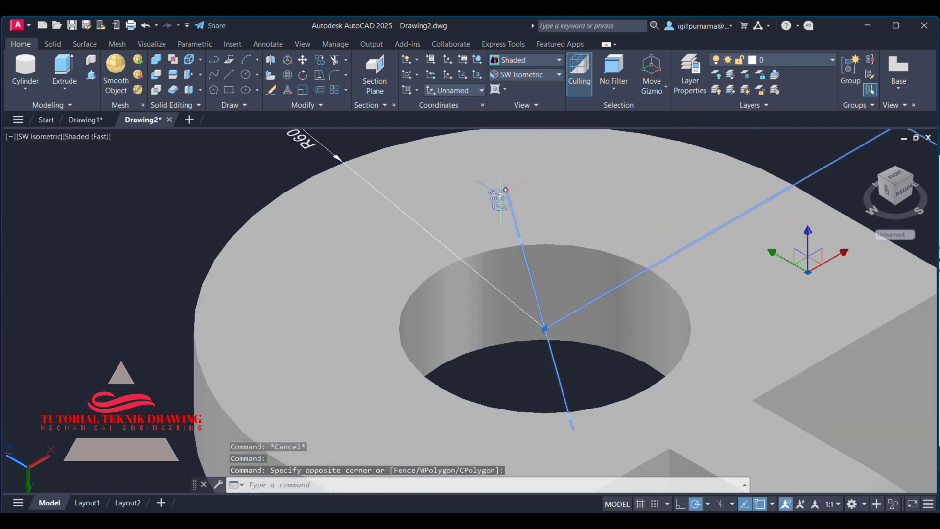
click(308, 136)
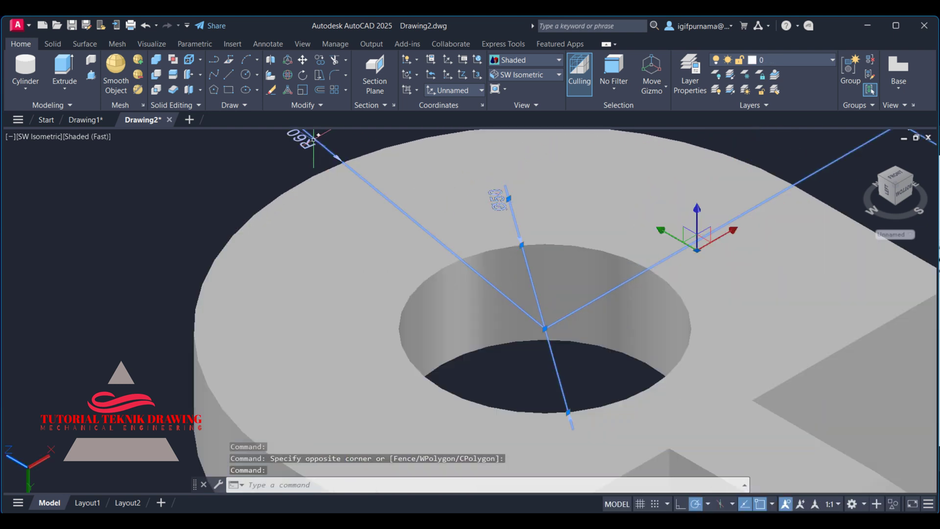
click(798, 59)
click(766, 96)
key(Escape)
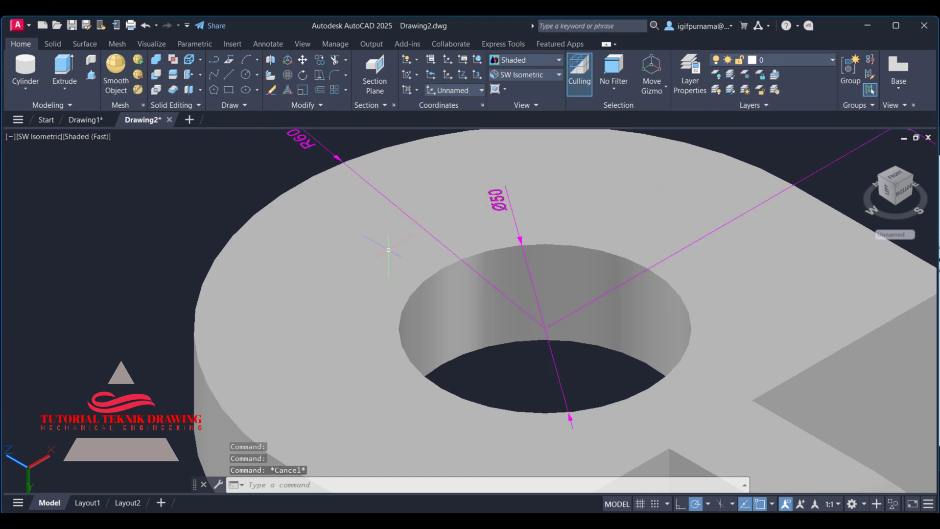
- Zoom back out, recentre the whole bracket, and enter UCS
scroll(388, 250, down, 5)
scroll(440, 294, down, 3)
scroll(489, 293, up, 3)
scroll(538, 294, up, 3)
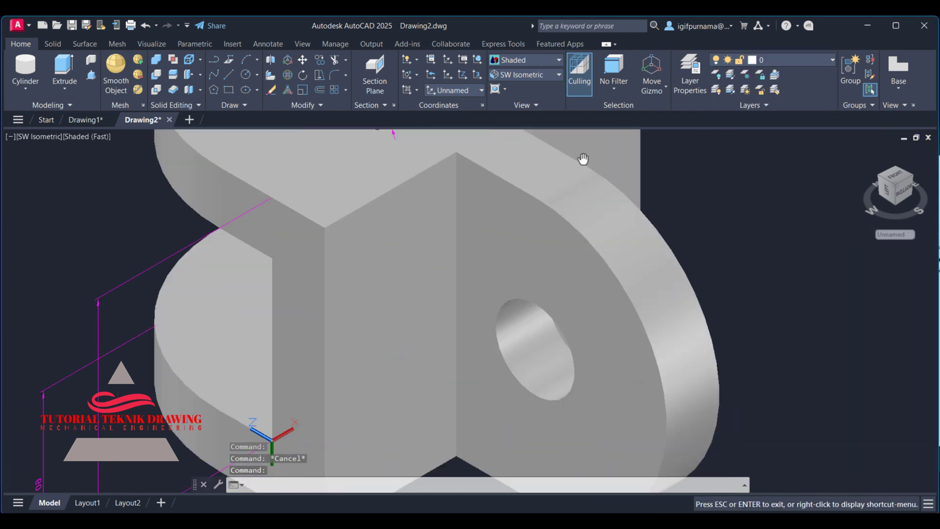
scroll(583, 159, down, 2)
key(Escape)
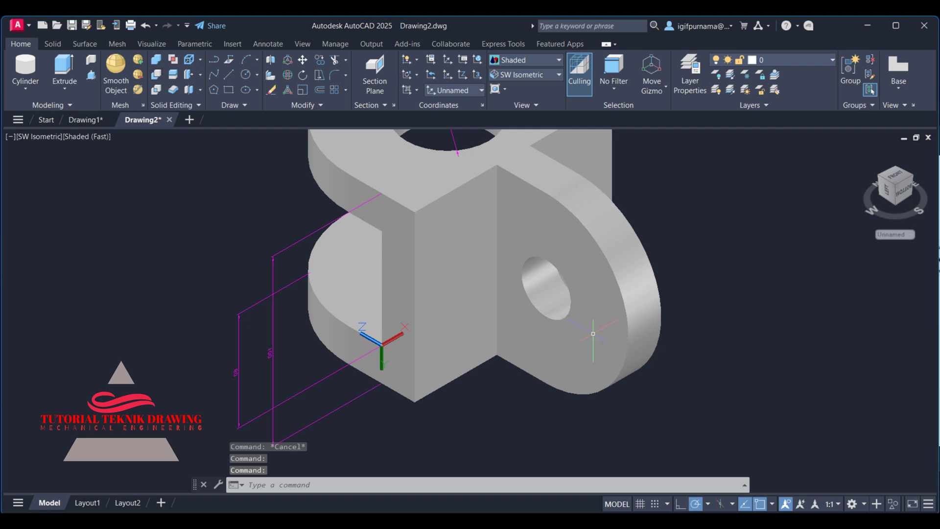
mouse_move(357, 328)
middle_down()
mouse_move(634, 291)
mouse_move(600, 308)
middle_up()
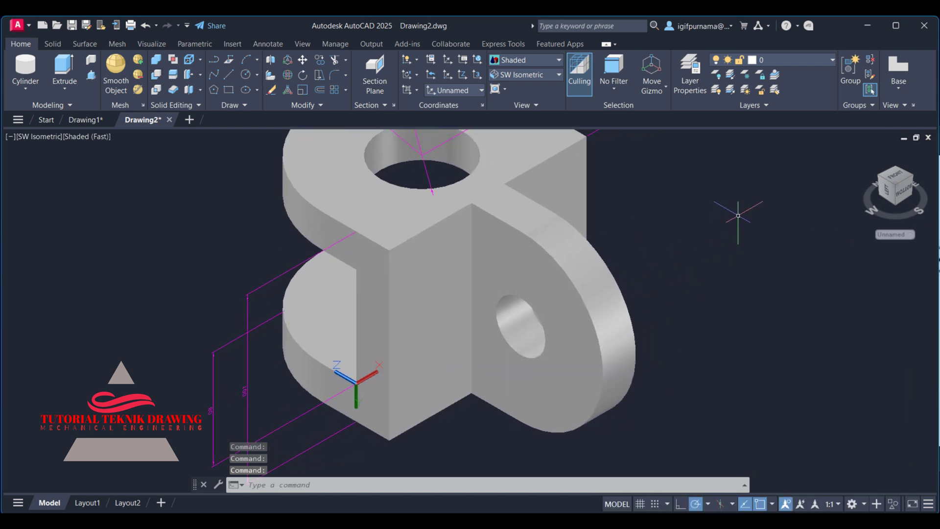
text(uc)
text(s)
- Align the UCS to the small-hole side plate with its origin at the face's top corner
key(Return)
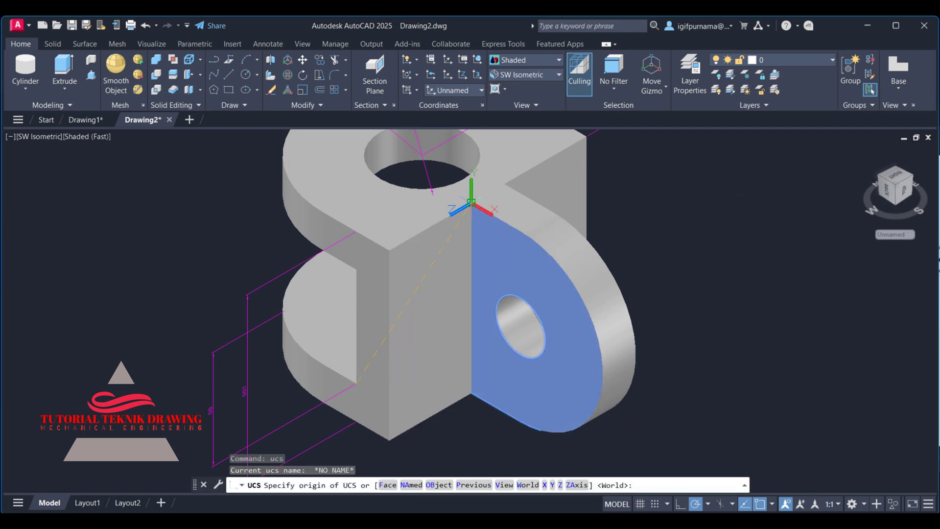
click(471, 203)
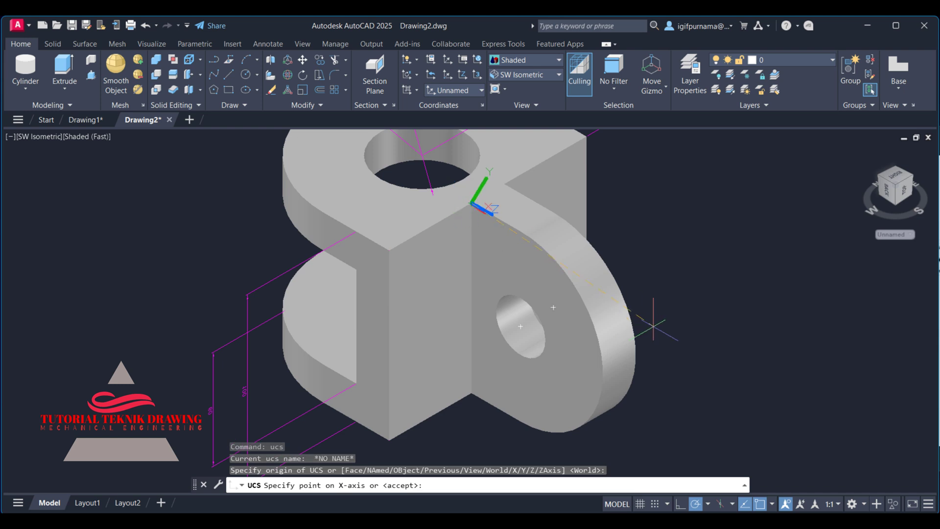
scroll(638, 299, down, 4)
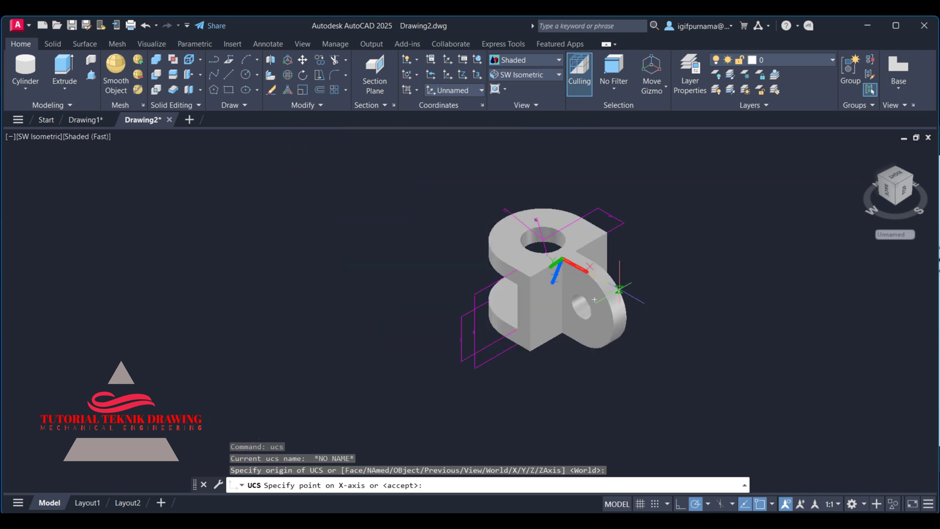
click(563, 172)
key(Return)
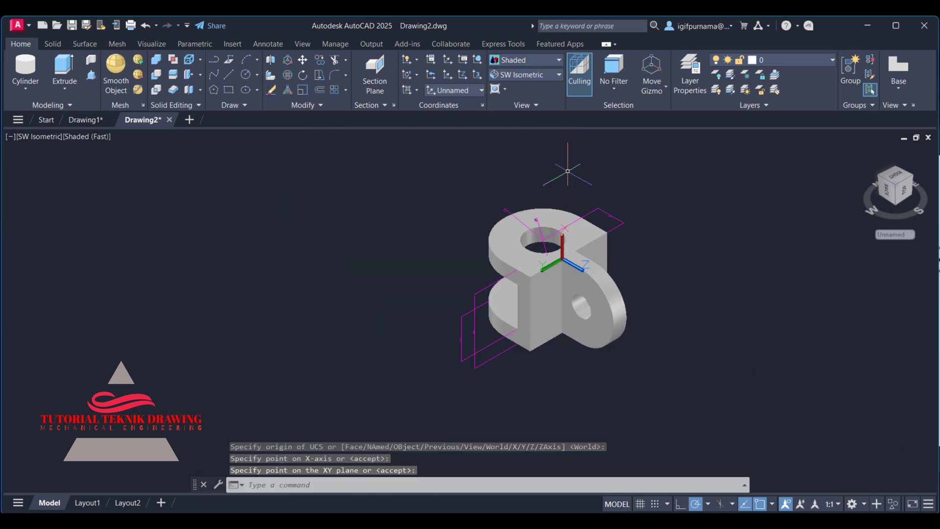
click(268, 44)
click(207, 69)
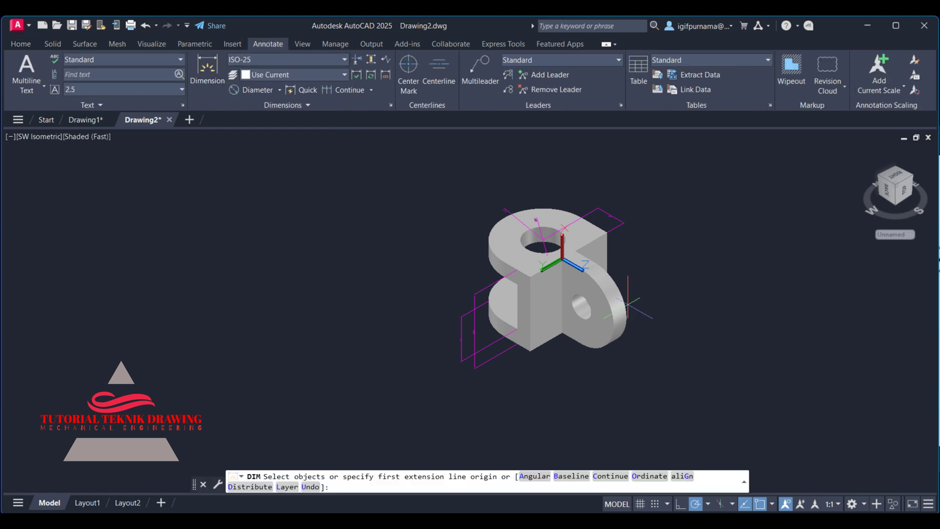
scroll(688, 347, up, 3)
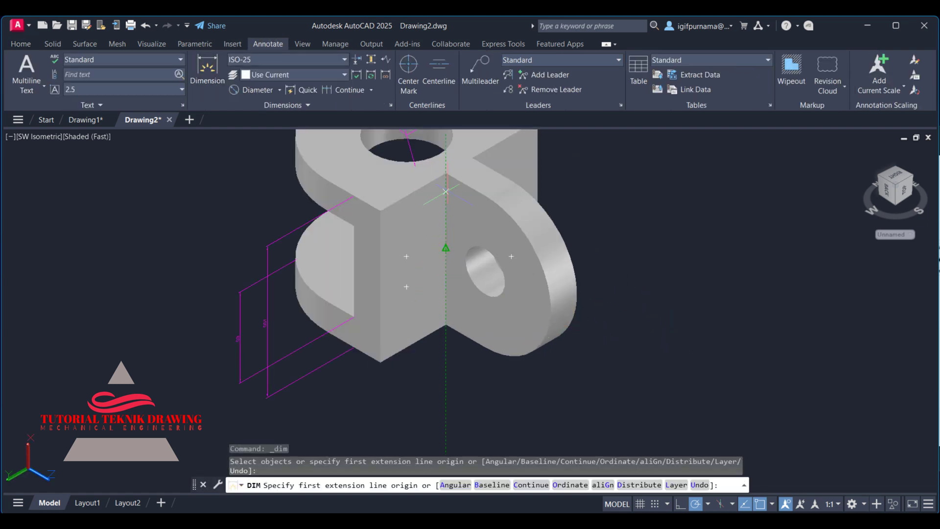
scroll(456, 193, down, 3)
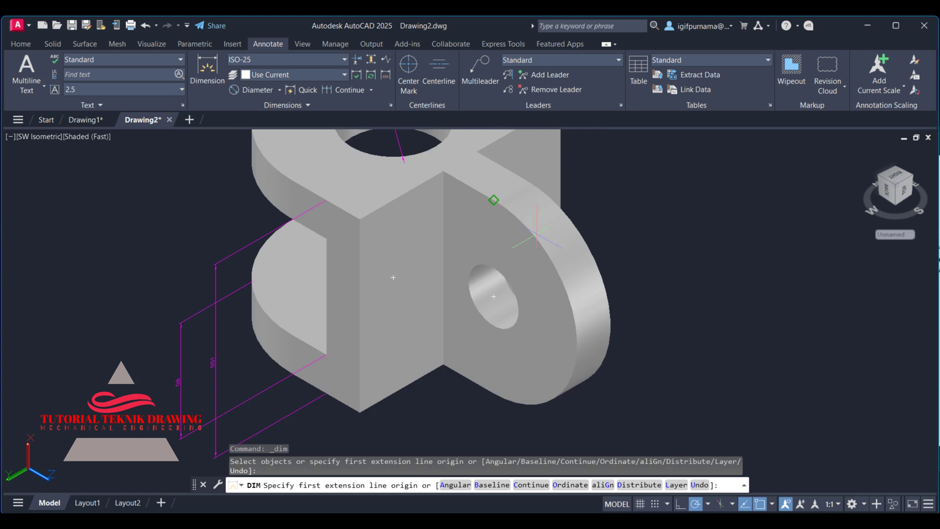
click(252, 90)
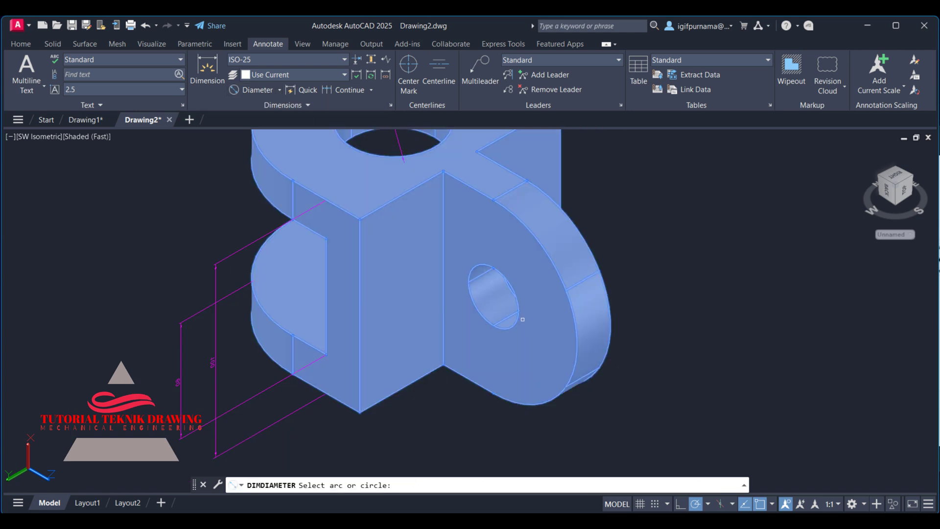
click(520, 317)
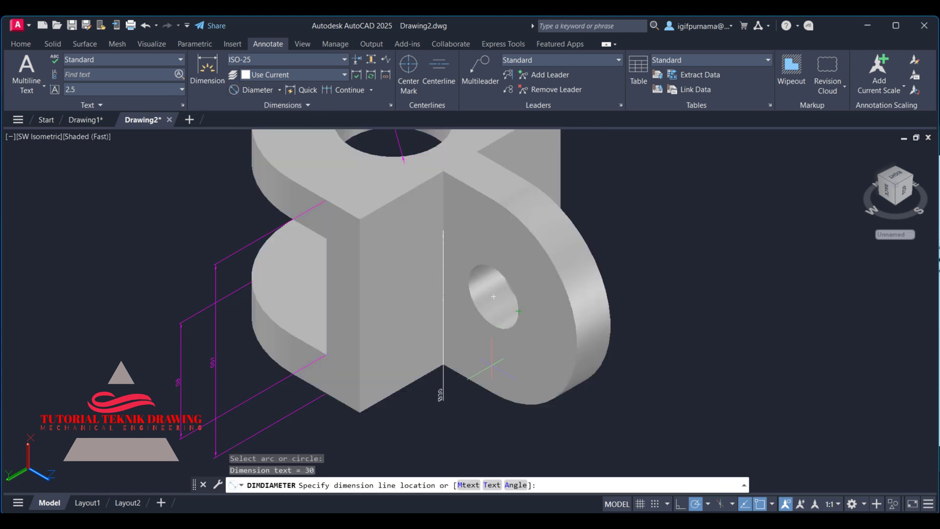
key(Escape)
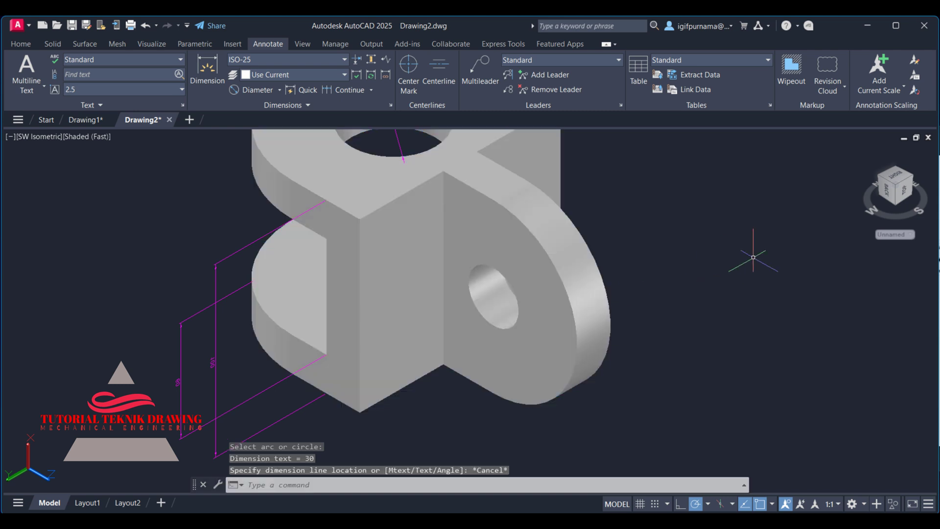
text(ucs)
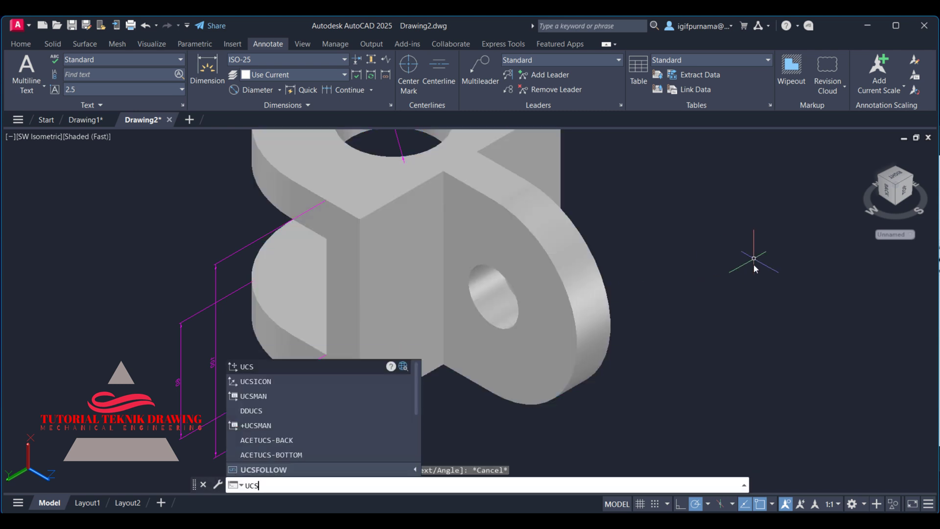
- Re-set the UCS with its origin on the right lug face by the small hole
key(Return)
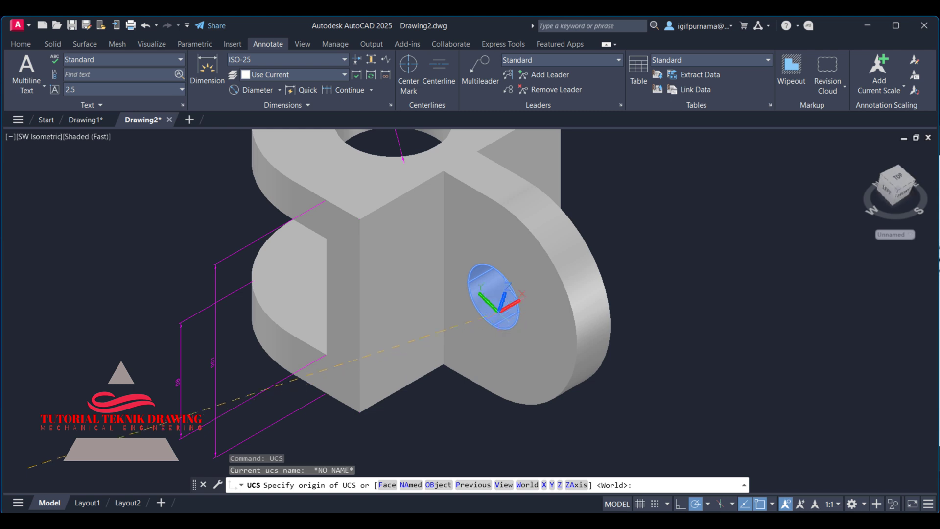
click(493, 297)
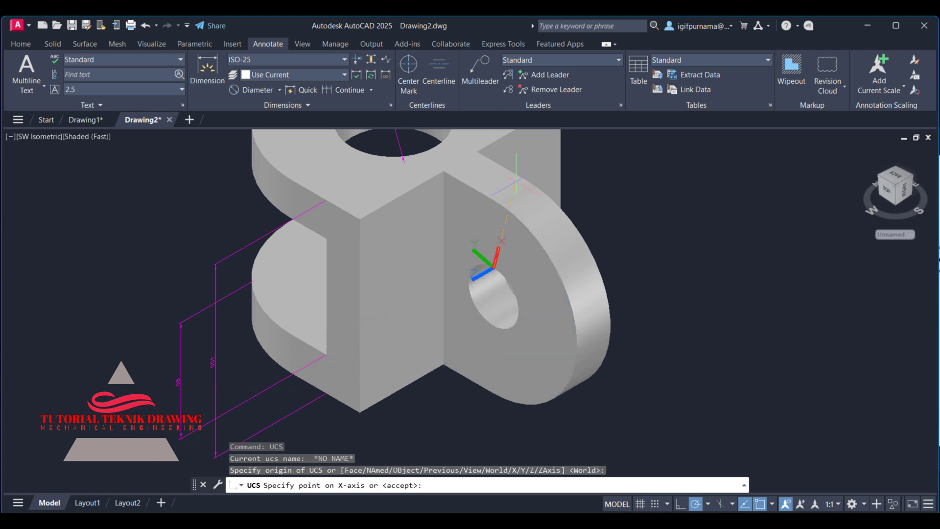
scroll(484, 289, down, 2)
scroll(483, 300, down, 3)
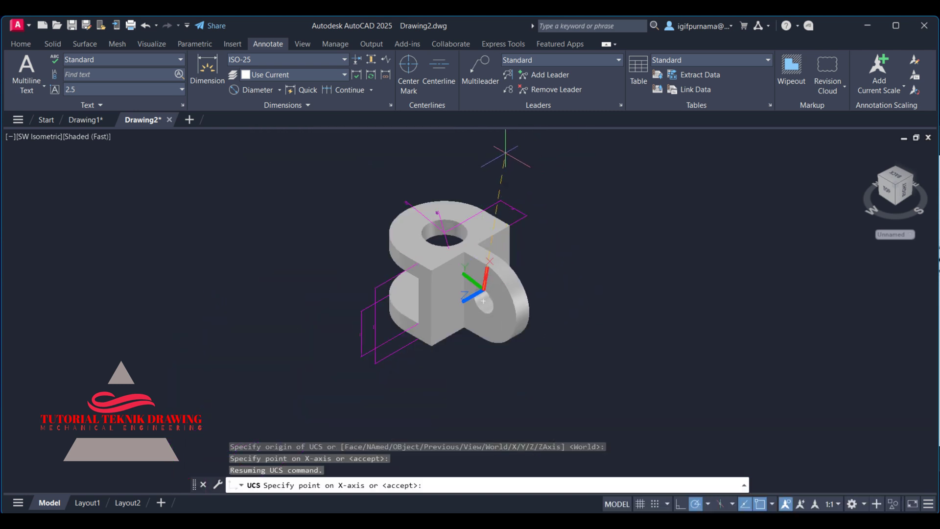
click(484, 182)
key(Return)
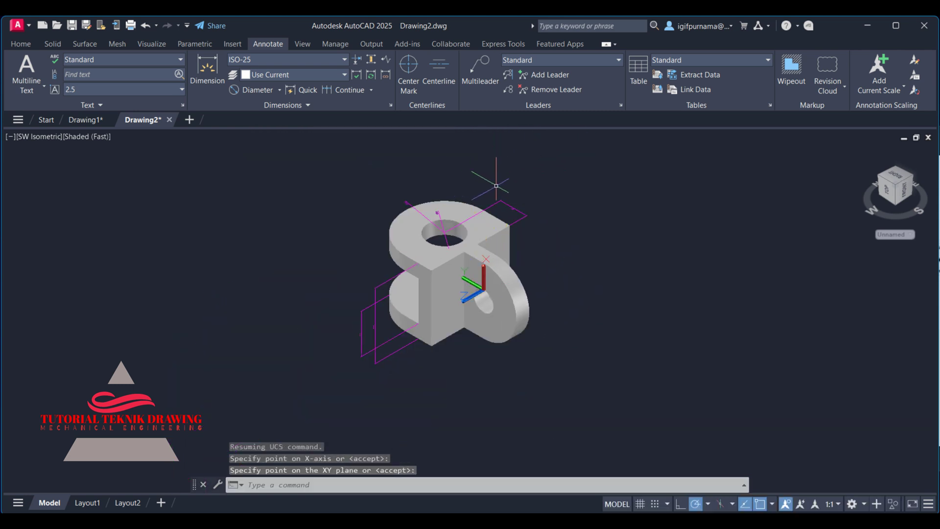
click(252, 90)
- Dimension the lug's small hole as Ø30
scroll(460, 246, up, 5)
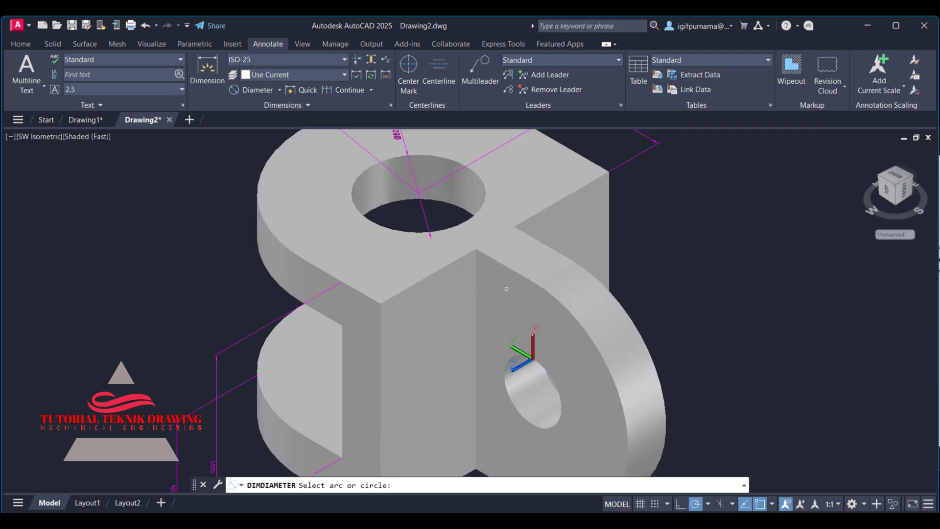
click(558, 391)
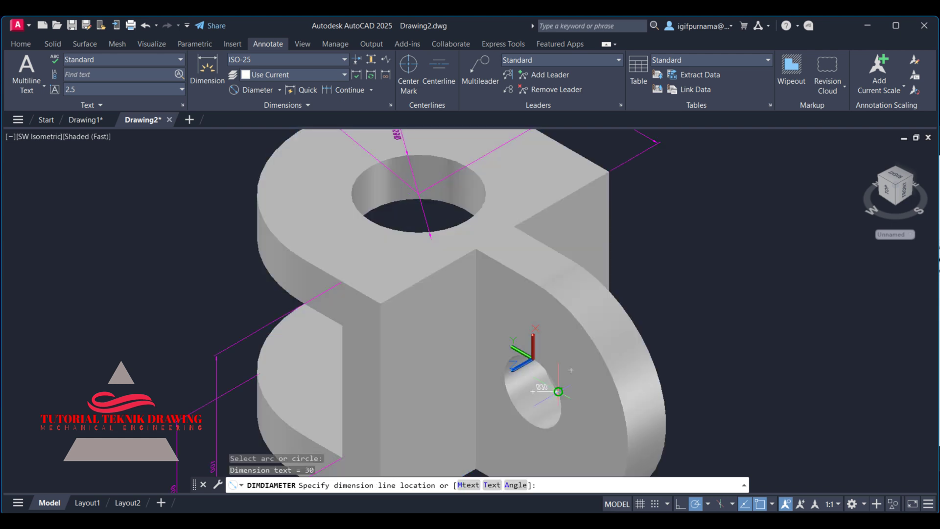
click(575, 433)
scroll(441, 293, down, 1)
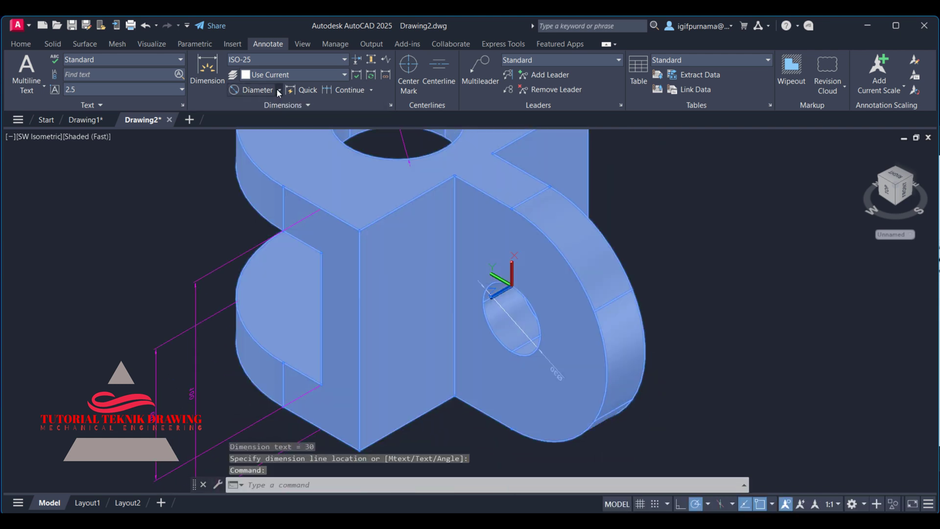
- Add an R50 radius dimension to the lug's rounded outer edge
click(278, 89)
click(259, 210)
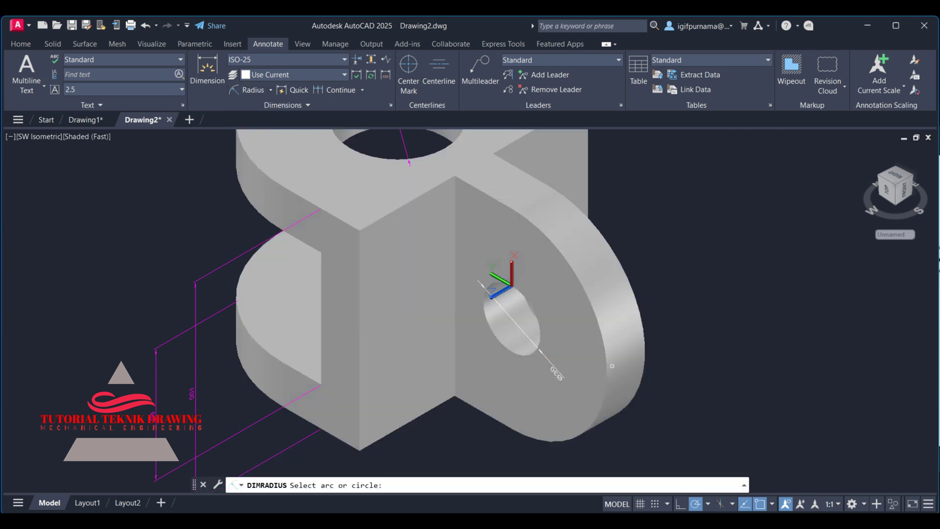
click(598, 327)
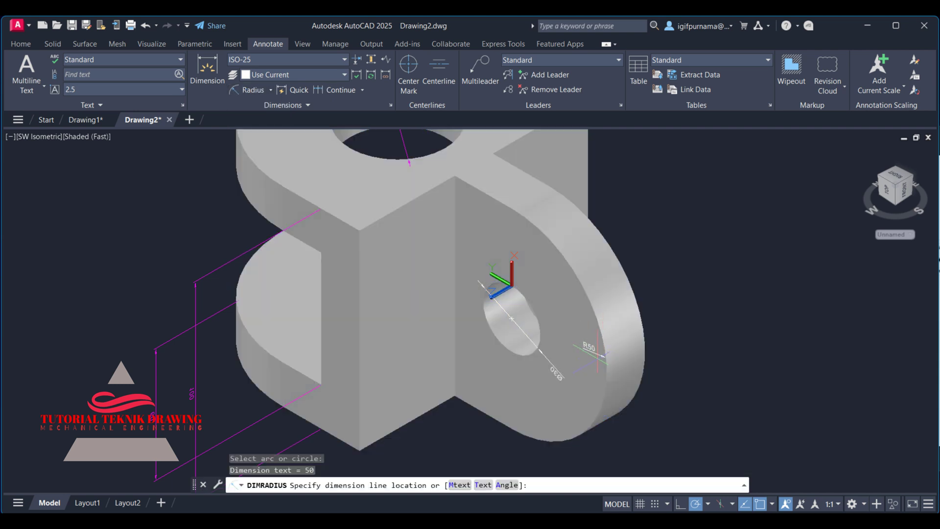
click(686, 373)
scroll(667, 382, up, 5)
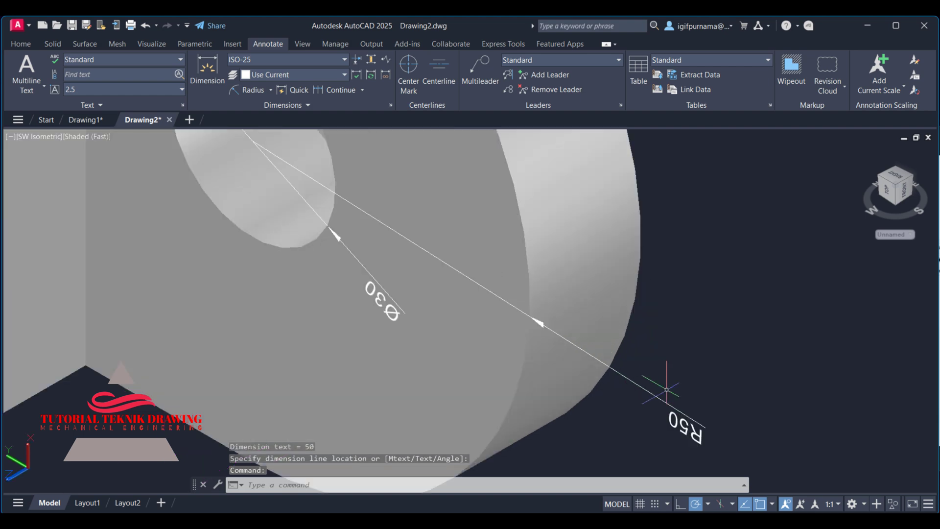
scroll(426, 294, down, 5)
middle_drag(426, 294, 586, 317)
scroll(586, 317, down, 3)
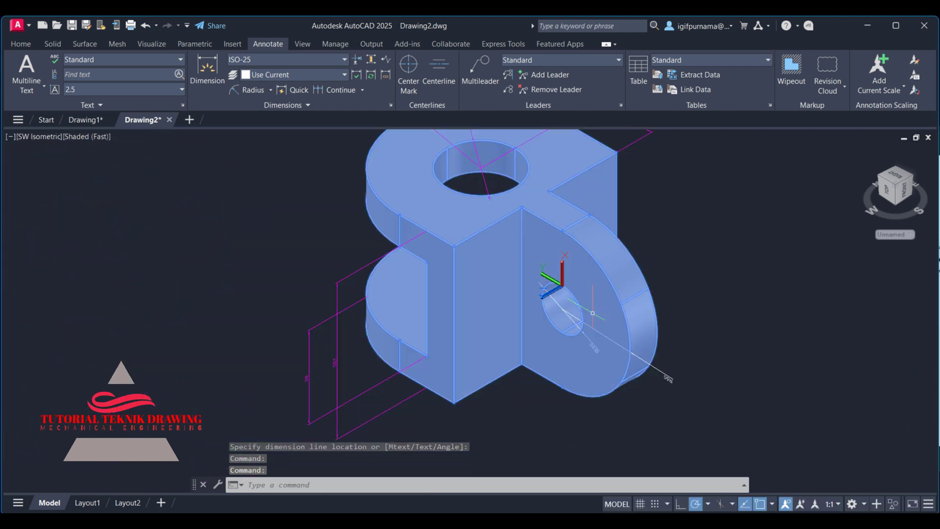
scroll(441, 161, up, 5)
click(202, 76)
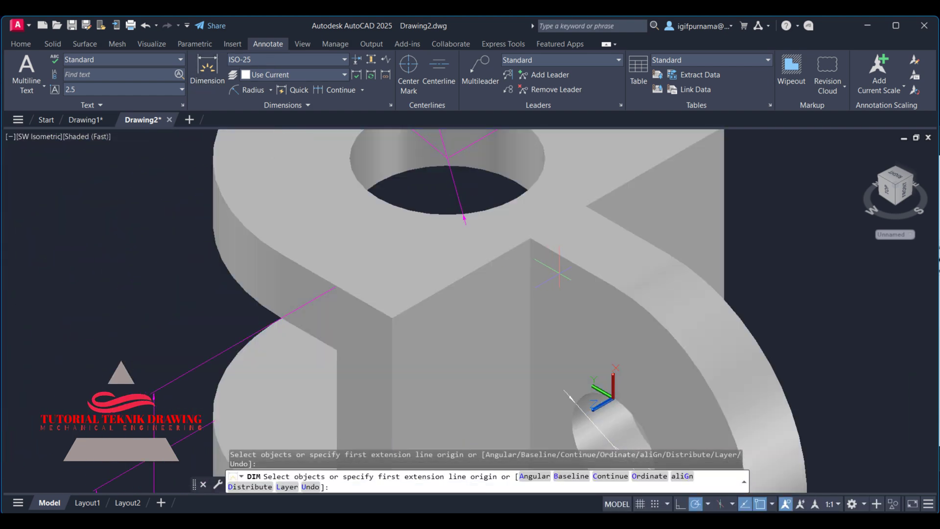
- Add a 30 linear dimension along the top edge of the right lug face
click(562, 256)
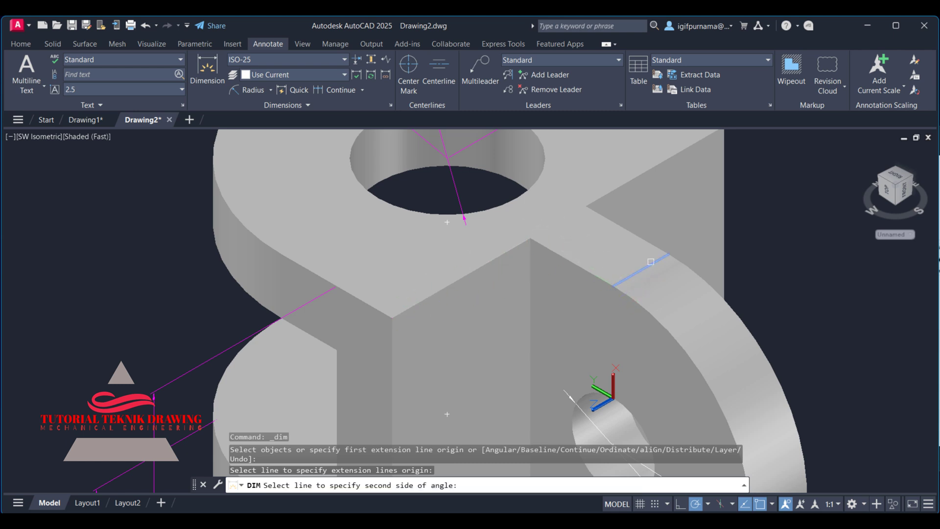
click(632, 269)
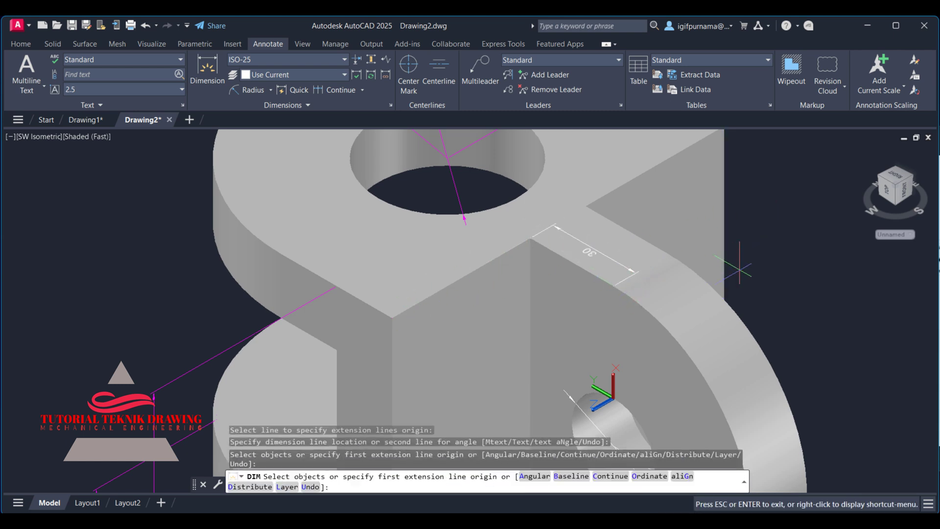
middle_drag(743, 274, 707, 219)
key(Return)
- Crossing-window select the lug's newly added dimensions
scroll(725, 274, down, 5)
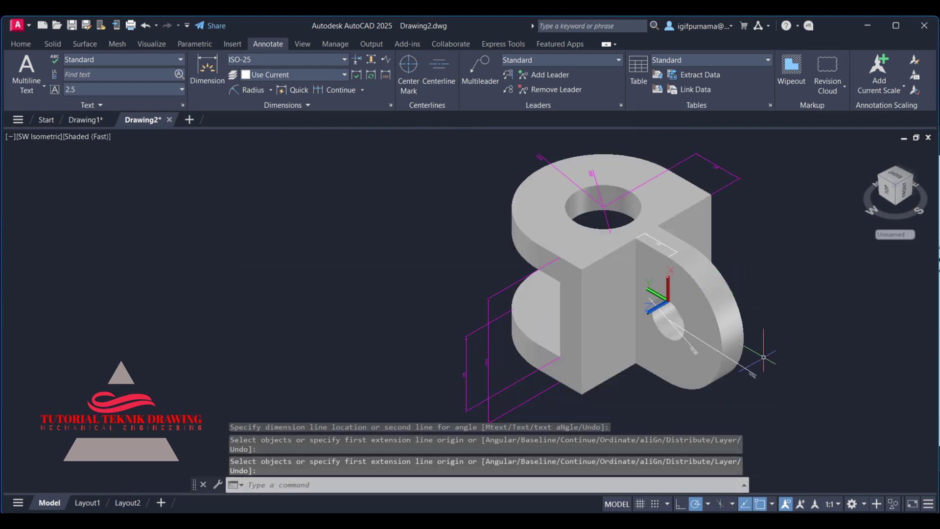
click(787, 399)
click(672, 301)
scroll(680, 237, up, 5)
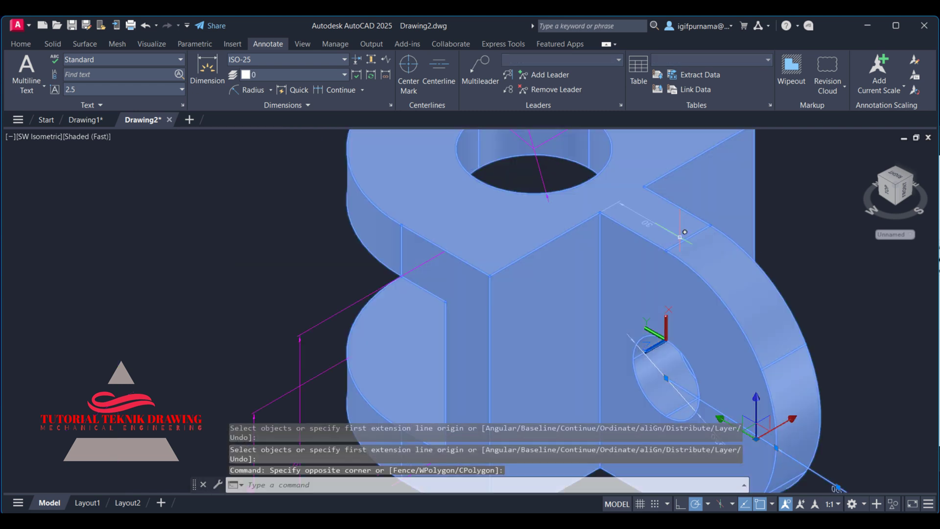
- Put the 30, Ø30 and R50 dimensions on magenta Layer1, then bring up the PIEZA B reference
click(668, 228)
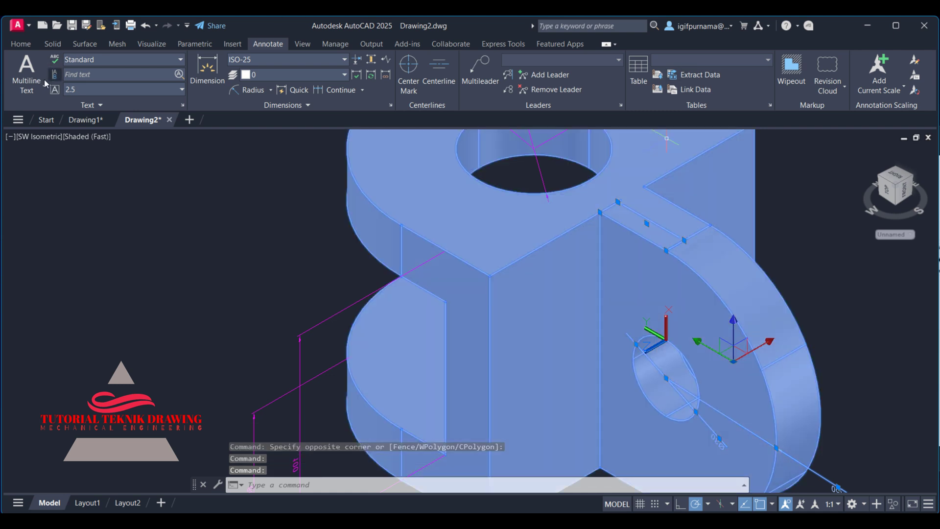
click(28, 45)
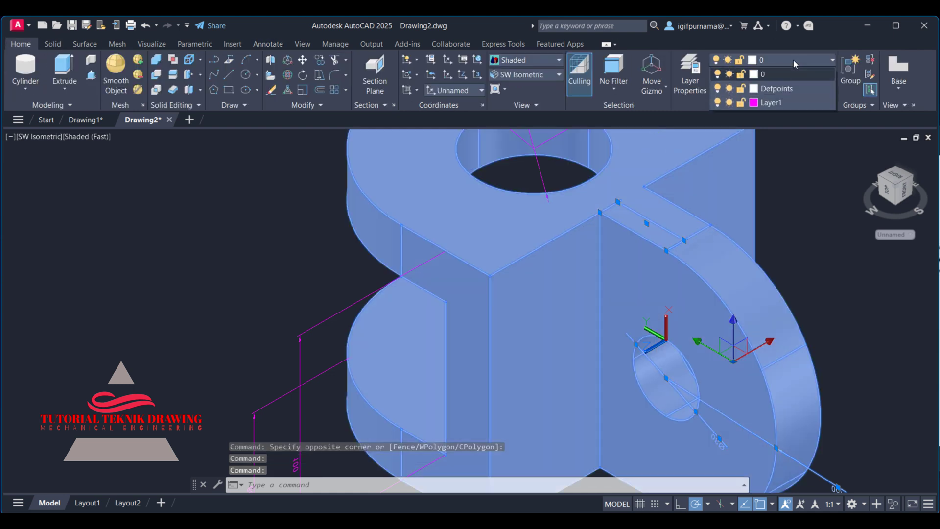
key(Escape)
scroll(778, 292, down, 4)
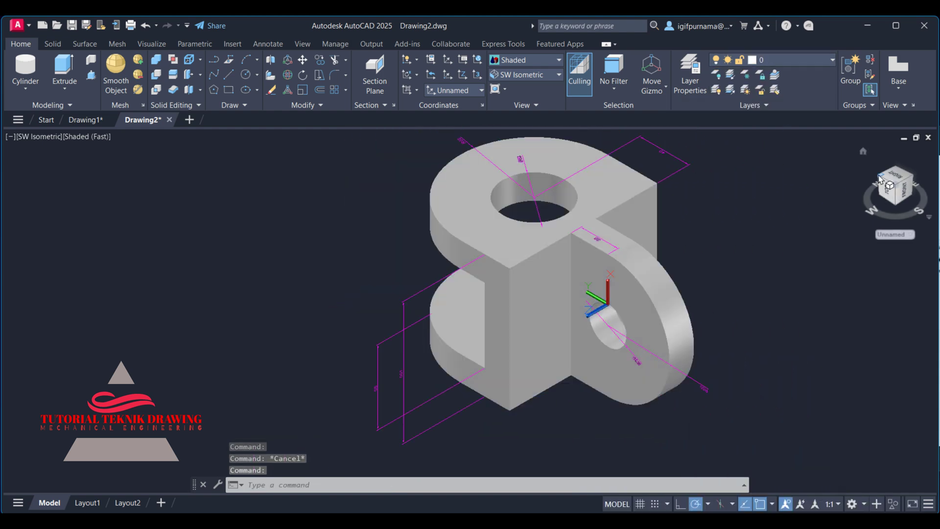
key(alt+Tab)
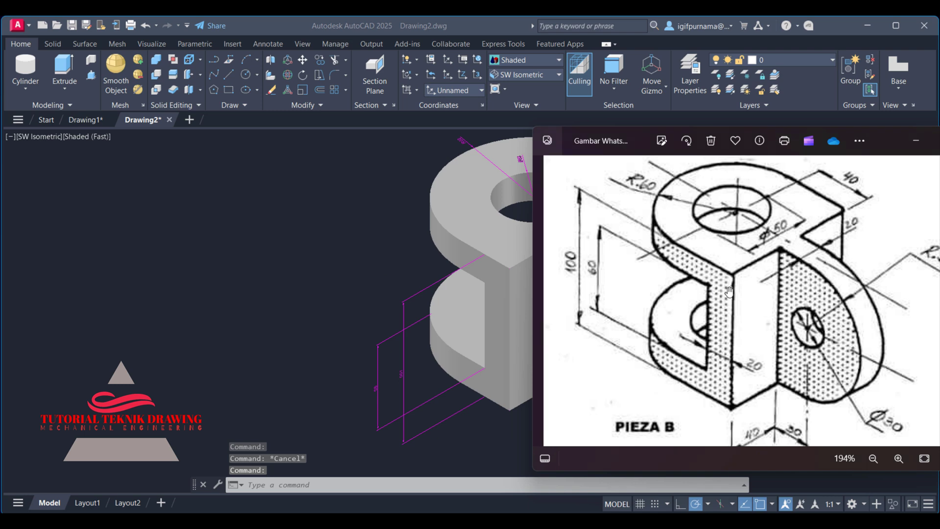
click(343, 222)
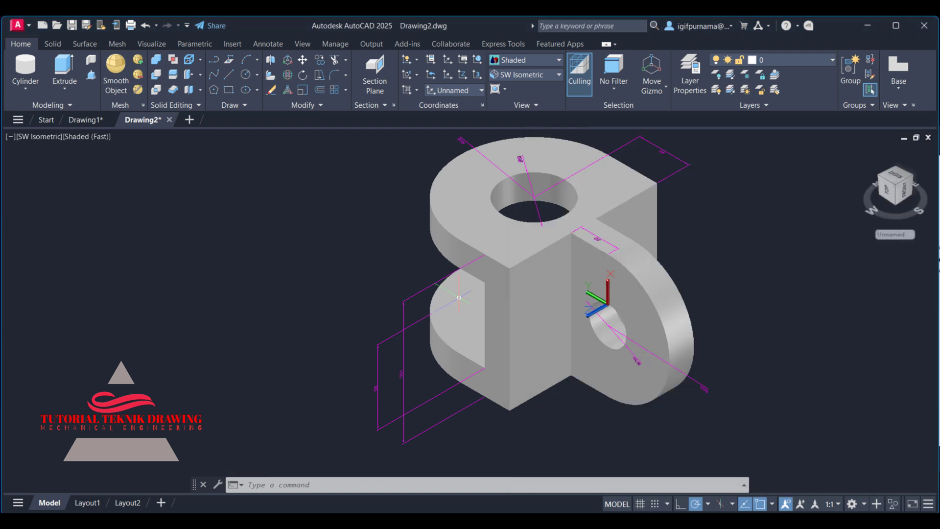
scroll(493, 378, up, 2)
drag(352, 239, 361, 210)
key(Escape)
scroll(372, 346, up, 3)
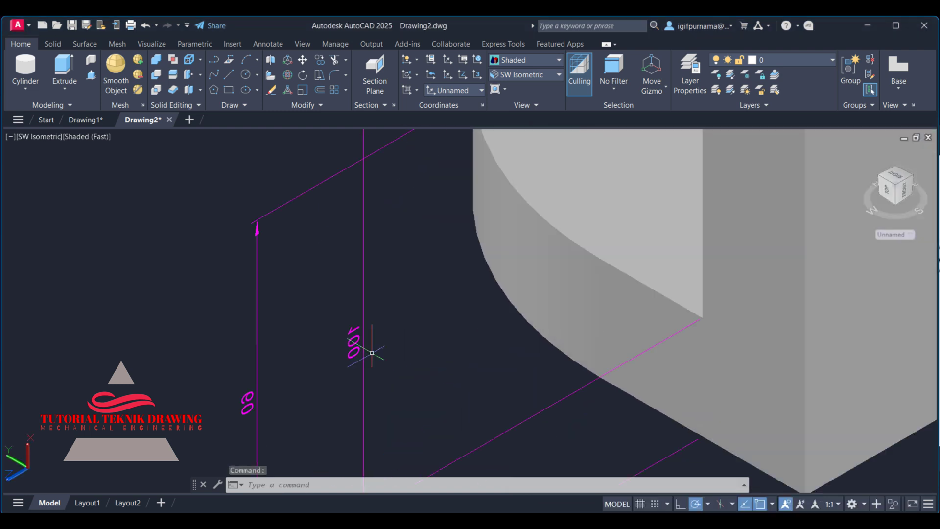
scroll(367, 347, up, 3)
scroll(367, 346, down, 5)
scroll(305, 388, up, 2)
scroll(305, 388, down, 4)
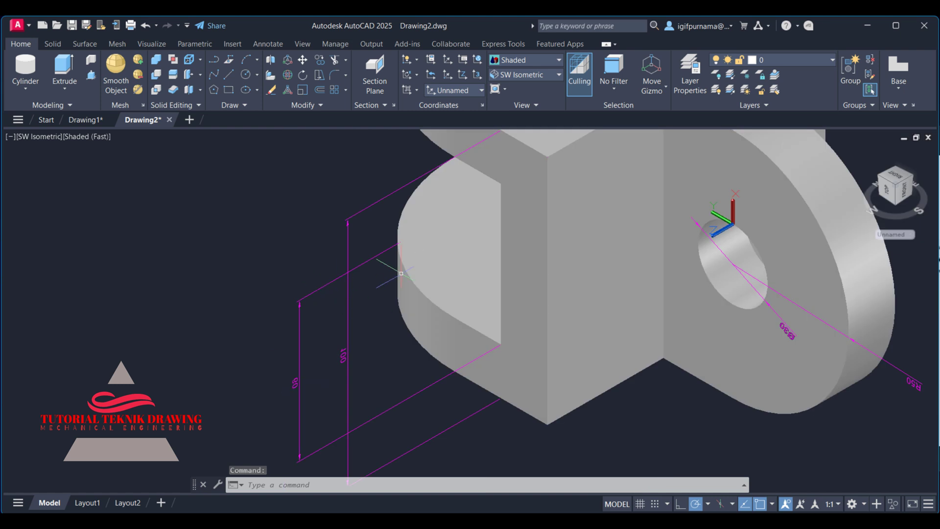
scroll(391, 303, down, 3)
scroll(391, 304, down, 2)
scroll(411, 237, up, 5)
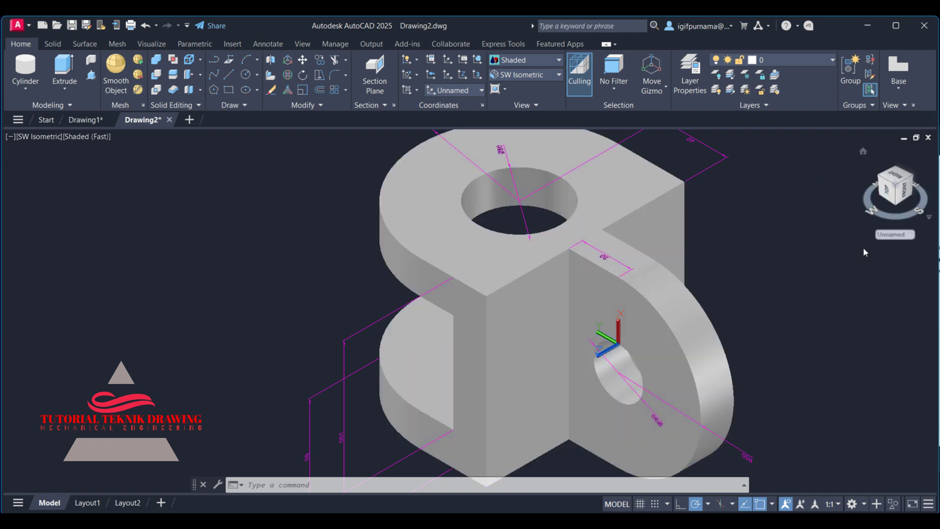
scroll(743, 243, down, 2)
middle_drag(743, 242, 617, 239)
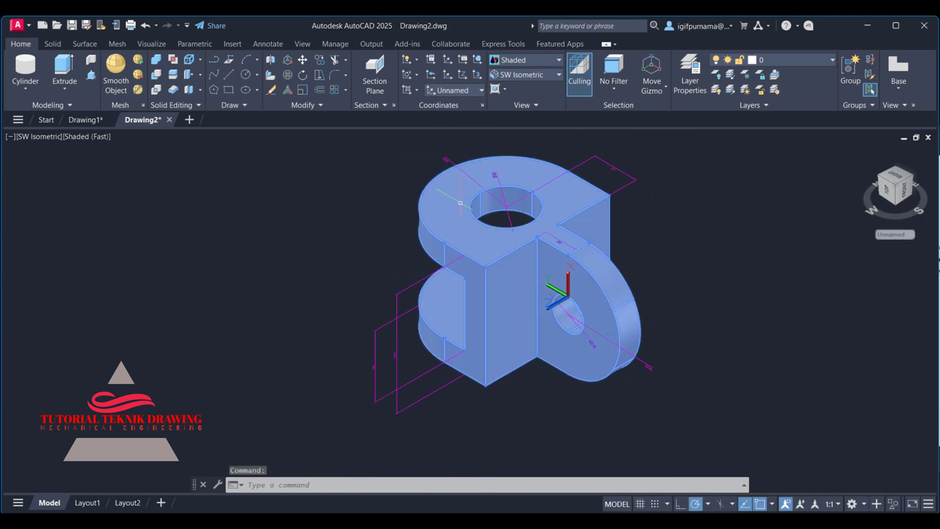
scroll(651, 294, up, 3)
scroll(685, 343, down, 2)
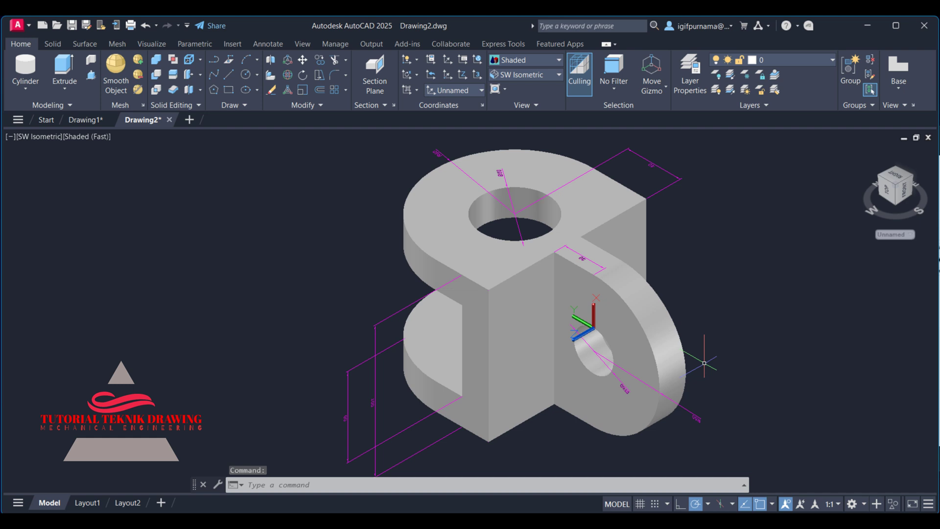